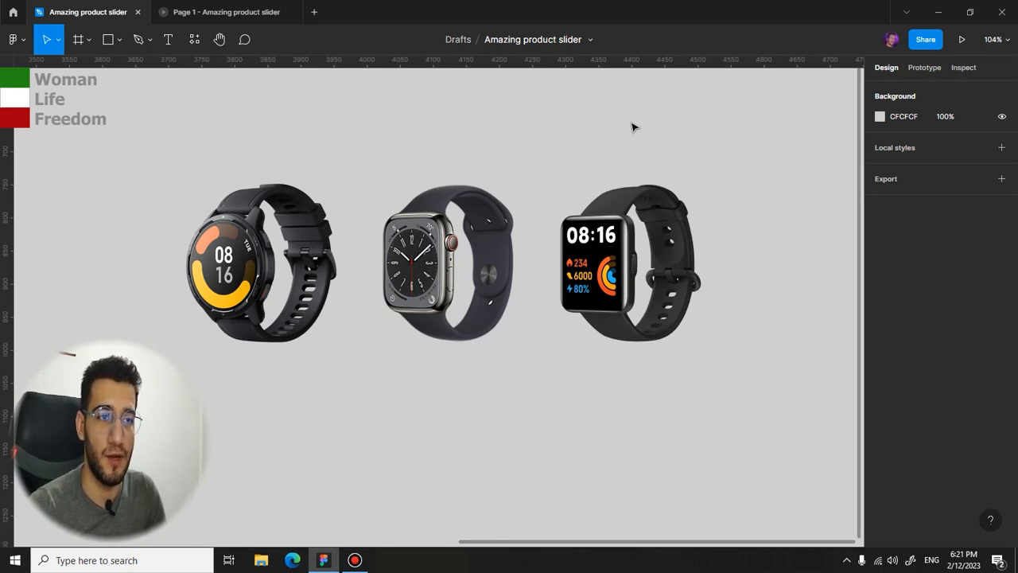
- Duplicate the round-faced watch image and place the copy after the third watch in the same row, at about X 4569
{"action": "left_click_drag", "start_coordinate": [536, 120], "coordinate": [653, 109]}
{"action": "left_click_drag", "start_coordinate": [584, 110], "coordinate": [328, 106]}
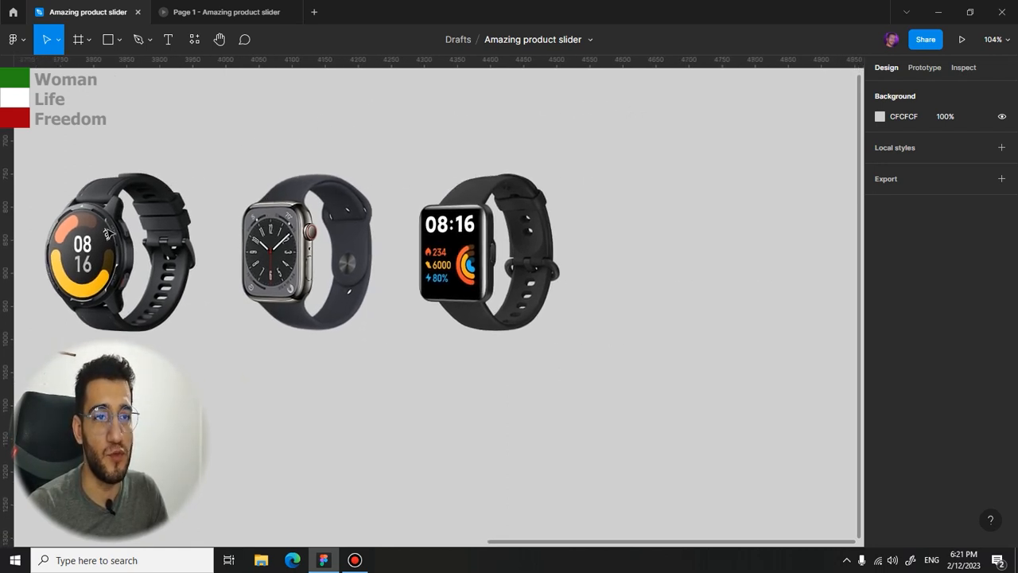
{"action": "left_click", "coordinate": [109, 253]}
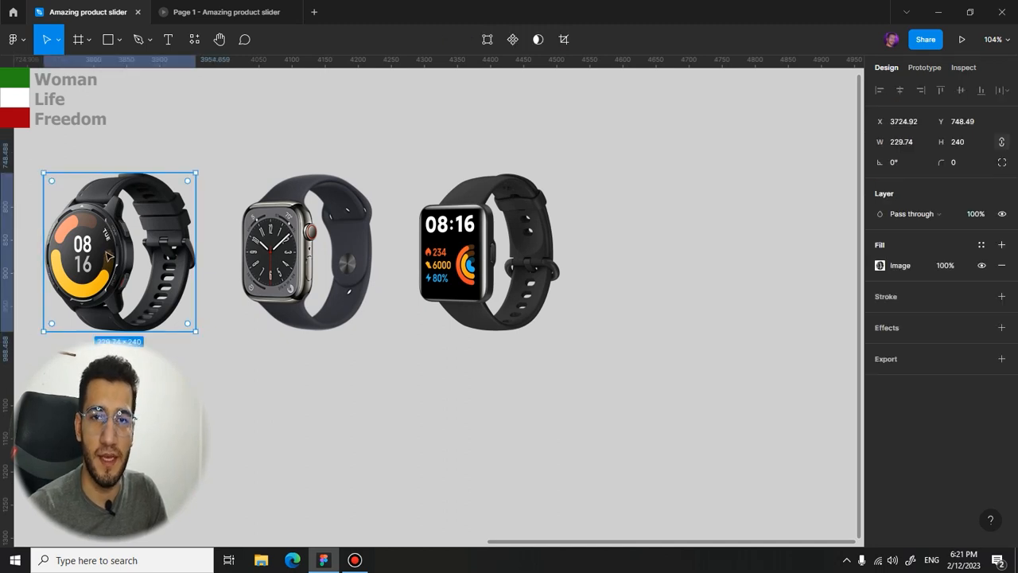
{"action": "left_click_drag", "start_coordinate": [106, 253], "coordinate": [673, 253]}
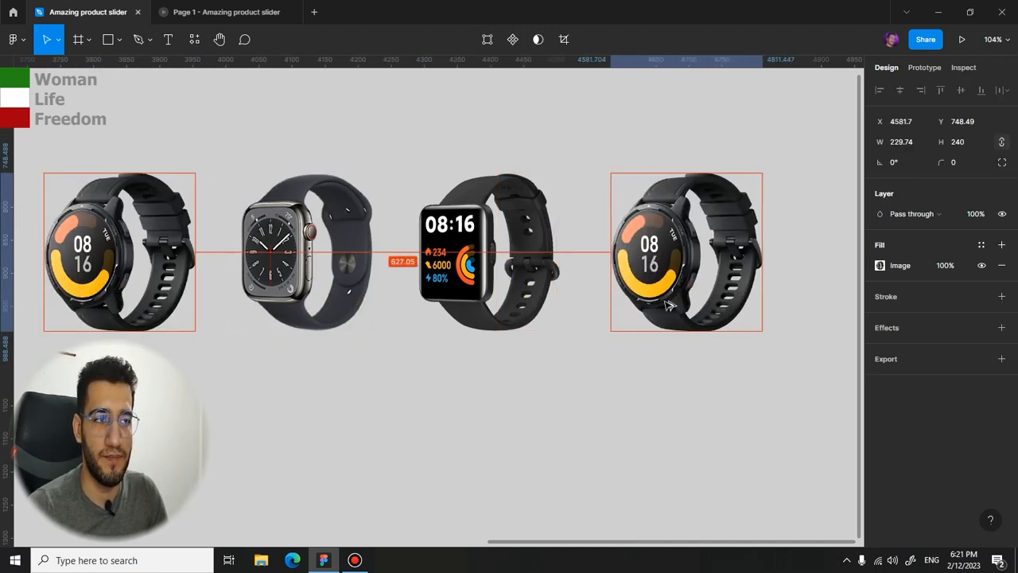
{"action": "left_click_drag", "start_coordinate": [668, 304], "coordinate": [665, 305]}
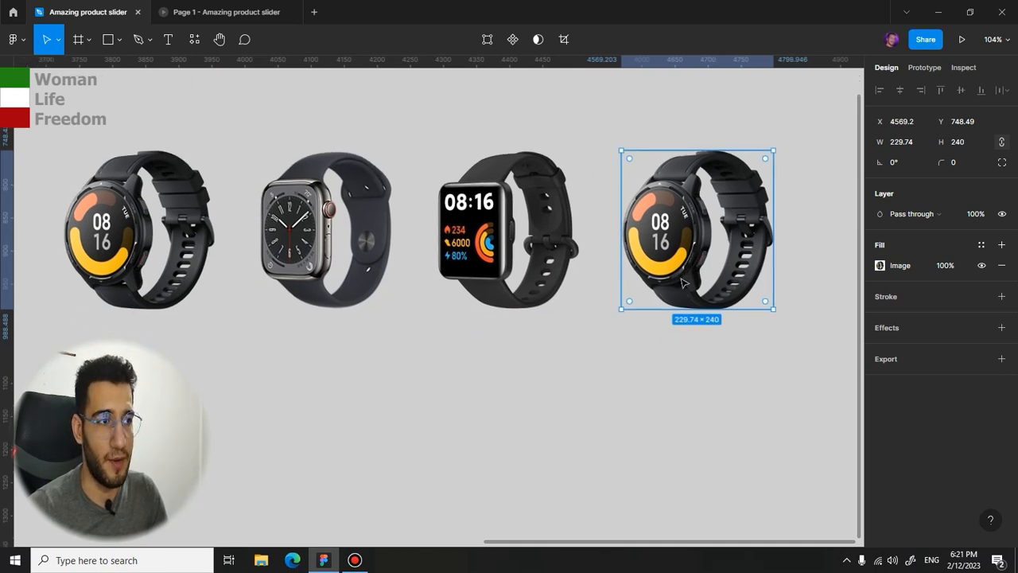
{"action": "left_click_drag", "start_coordinate": [665, 305], "coordinate": [668, 296]}
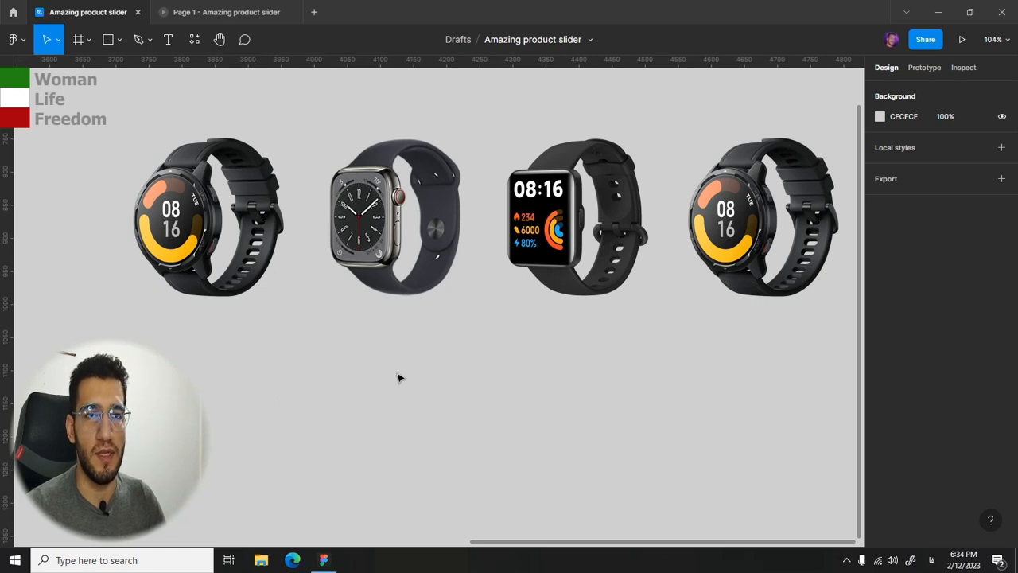
- Draw a rectangle about 350 × 248 over the first watch image, level with the image's upper edge
{"action": "left_click_drag", "start_coordinate": [382, 357], "coordinate": [493, 387]}
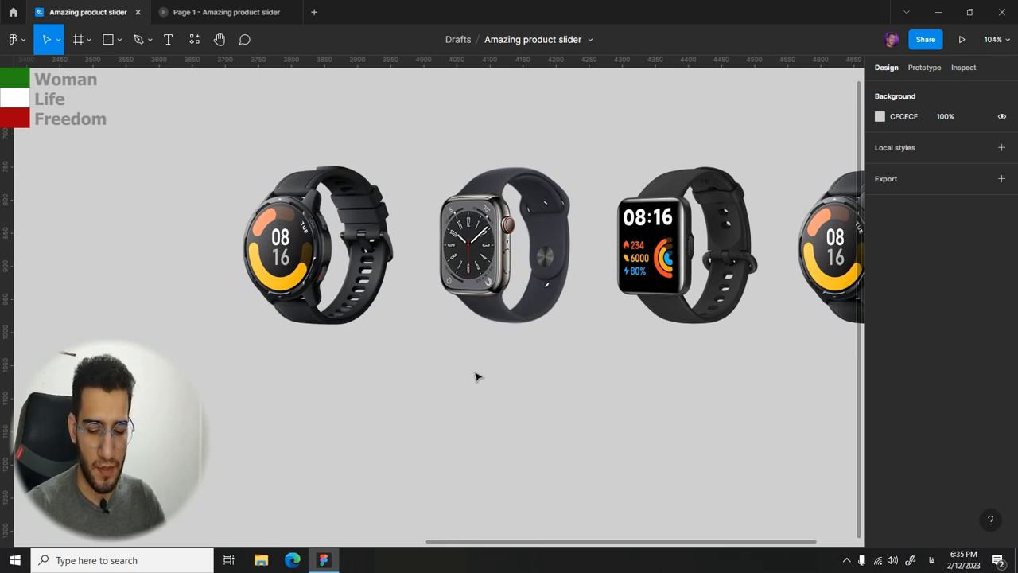
{"action": "key", "text": "r"}
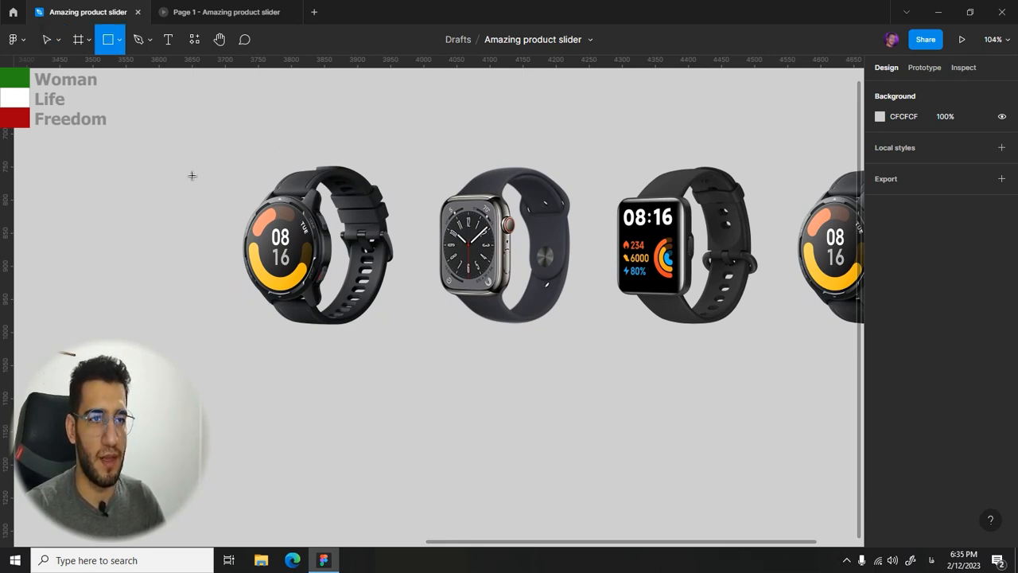
{"action": "mouse_move", "coordinate": [187, 165]}
{"action": "left_mouse_down"}
{"action": "mouse_move", "coordinate": [390, 273]}
{"action": "mouse_move", "coordinate": [421, 330]}
{"action": "left_mouse_up"}
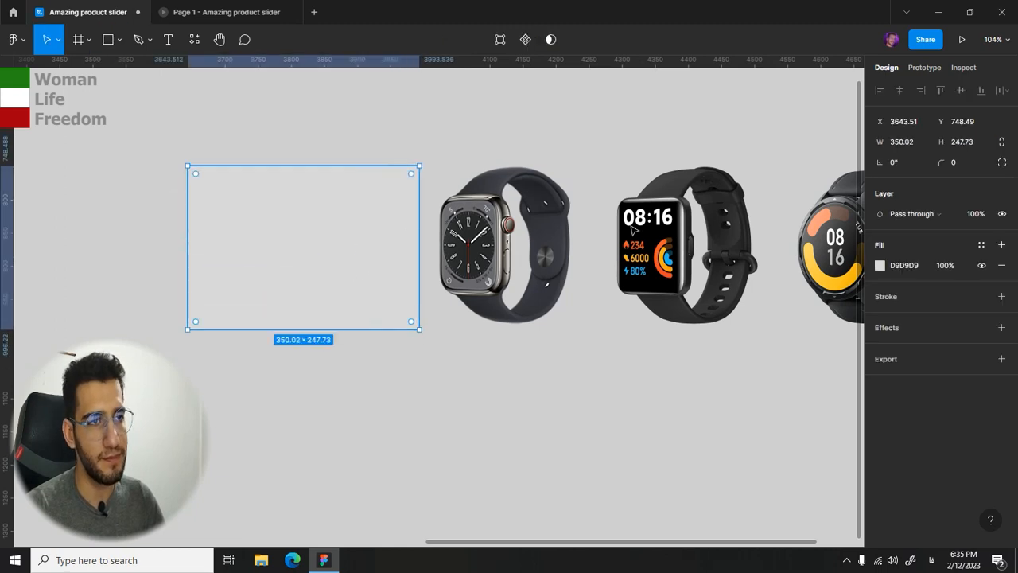
- Set the rectangle's width to 430 and shift it left to about X 3569, clear of the second watch
{"action": "left_click", "coordinate": [906, 147]}
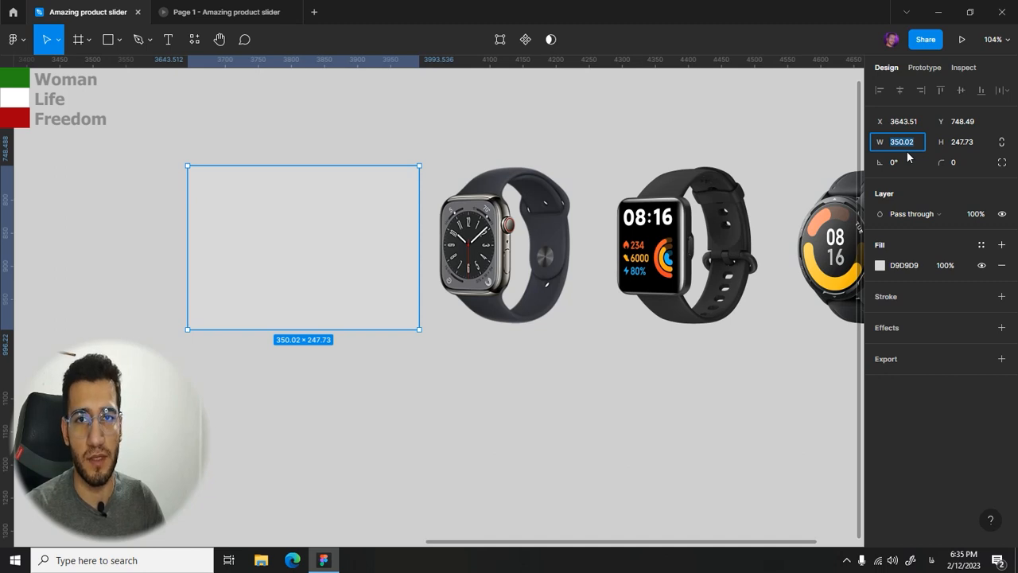
{"action": "type", "text": "430"}
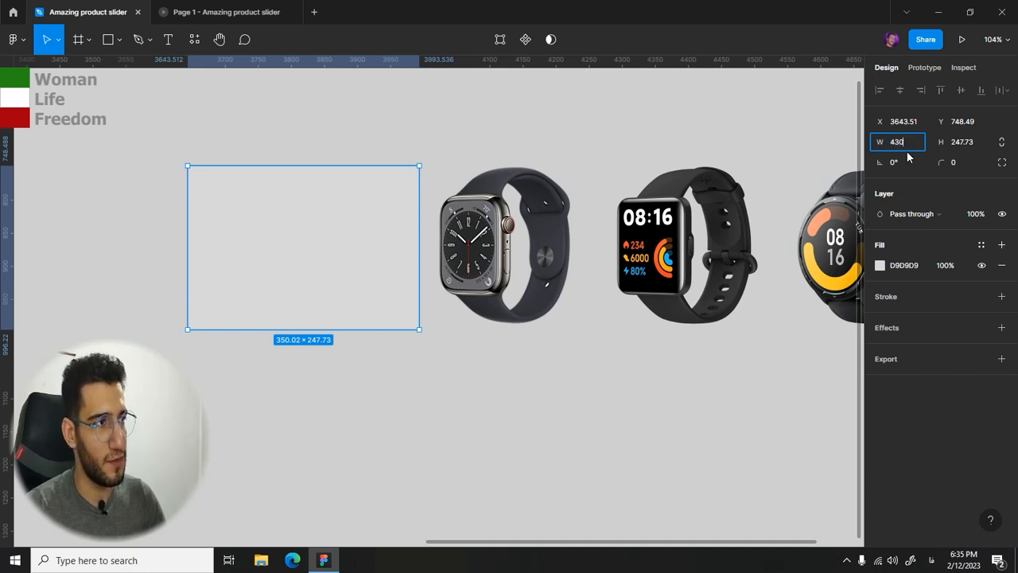
{"action": "key", "text": "Return"}
{"action": "left_click_drag", "start_coordinate": [436, 237], "coordinate": [386, 237]}
{"action": "left_click_drag", "start_coordinate": [332, 167], "coordinate": [350, 194]}
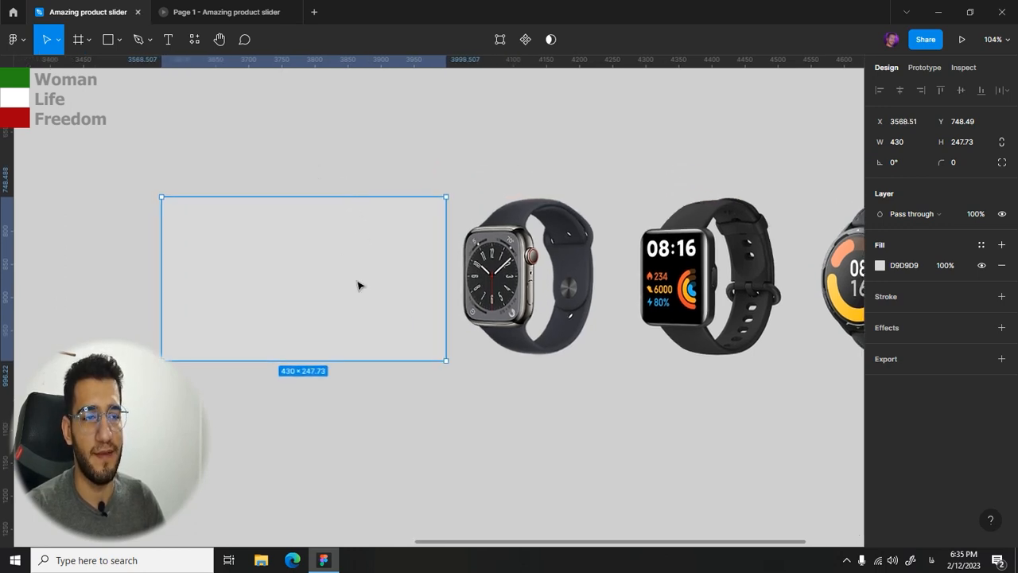
- Send the rectangle behind the first watch image and centre the watch horizontally on it
{"action": "left_click_drag", "start_coordinate": [284, 145], "coordinate": [406, 344]}
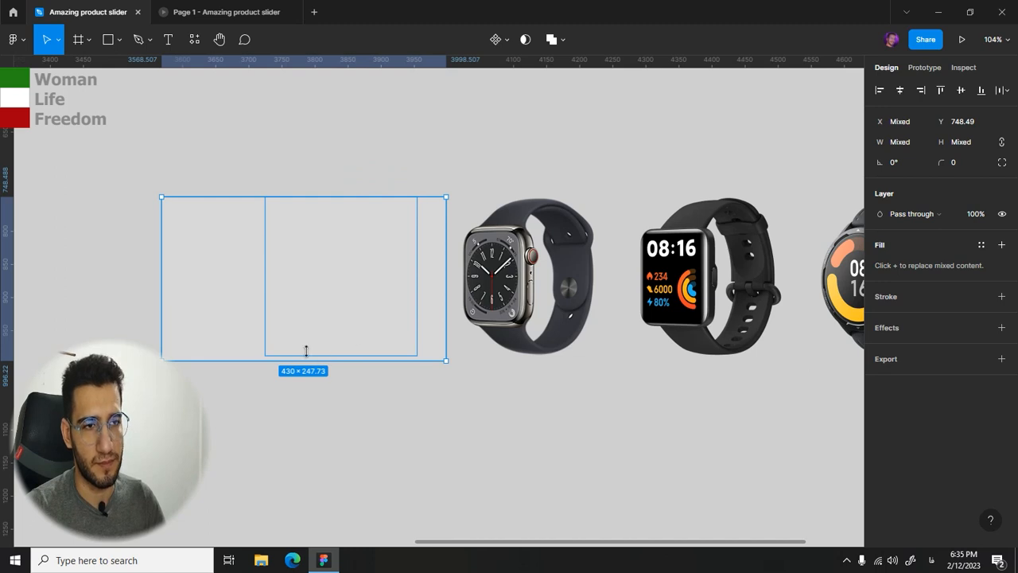
{"action": "left_click", "coordinate": [229, 291]}
{"action": "right_click", "coordinate": [302, 278]}
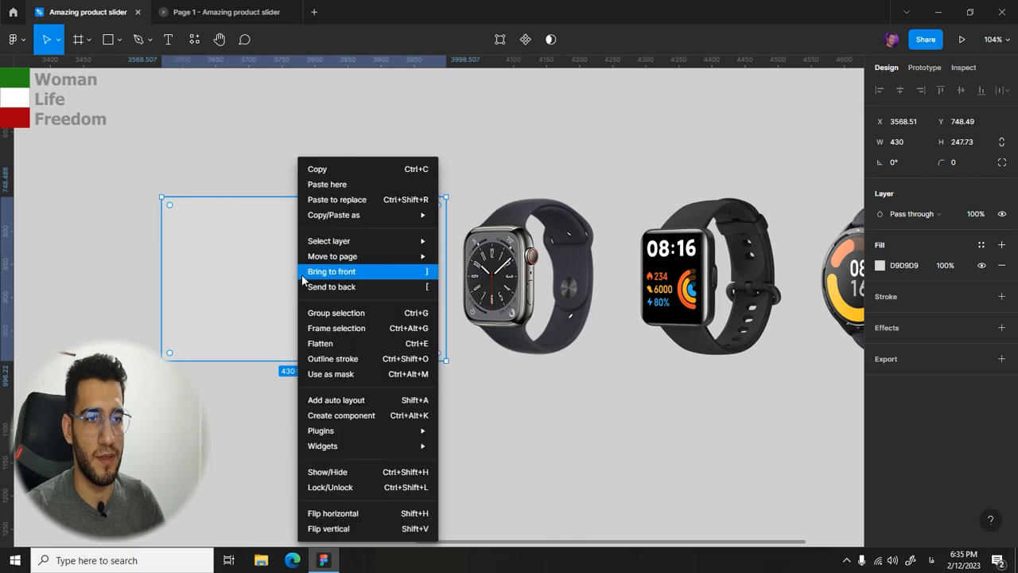
{"action": "left_click", "coordinate": [337, 287]}
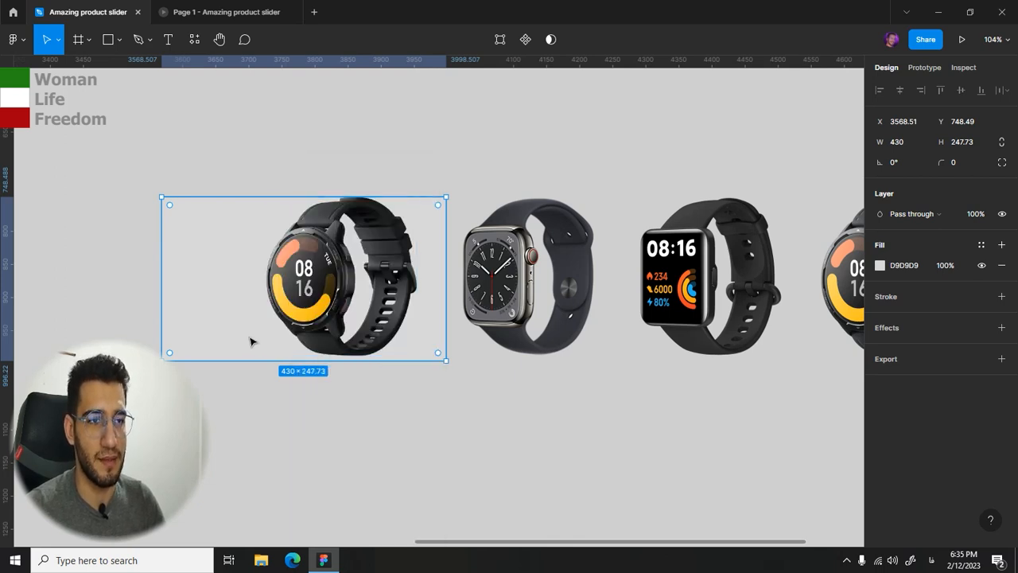
{"action": "left_click", "coordinate": [366, 253]}
{"action": "left_click_drag", "start_coordinate": [340, 294], "coordinate": [321, 297]}
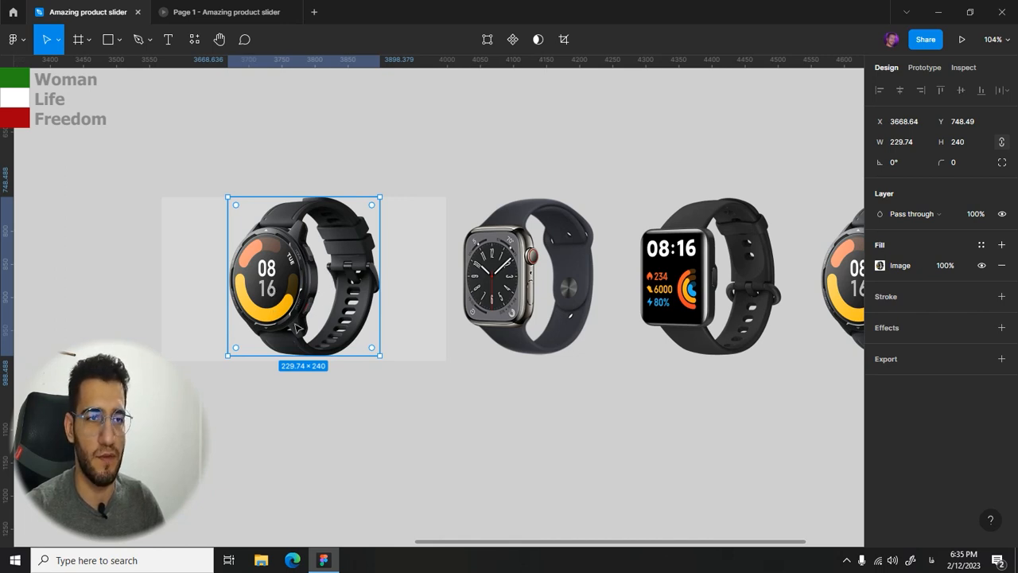
- Extend the rectangle below and above the watch to a height of about 382
{"action": "left_click", "coordinate": [421, 304]}
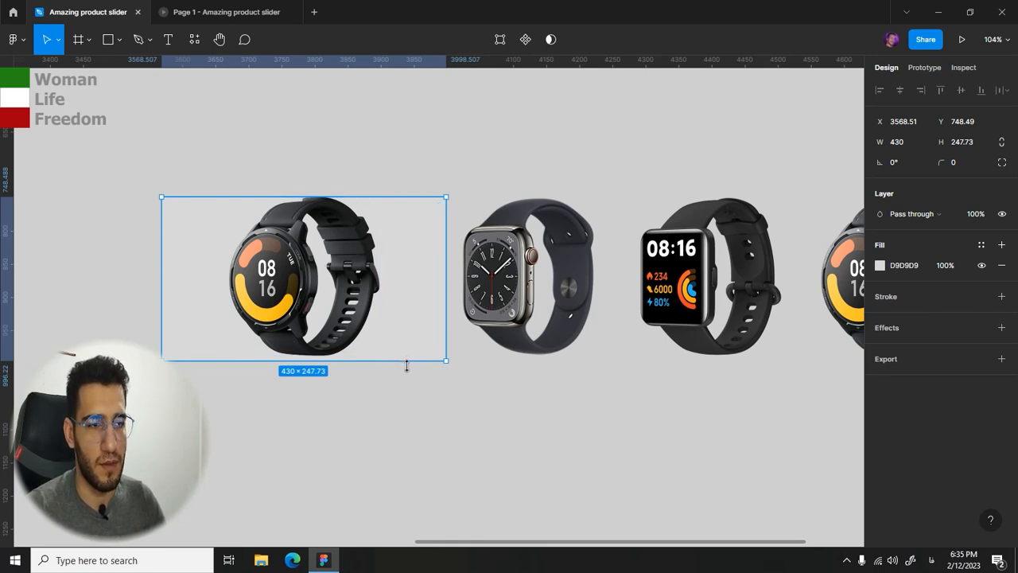
{"action": "left_click_drag", "start_coordinate": [407, 363], "coordinate": [395, 429]}
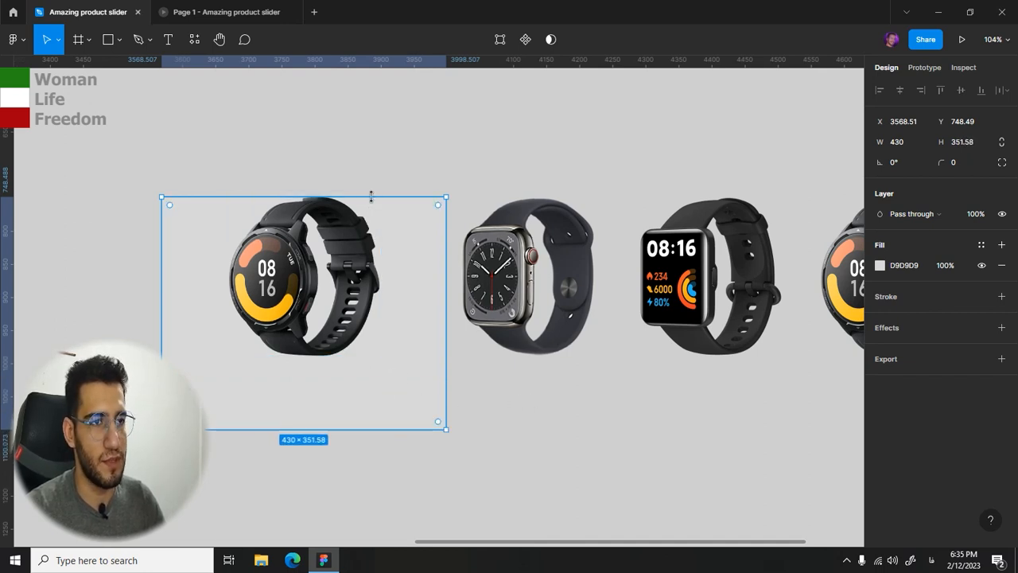
{"action": "left_click_drag", "start_coordinate": [371, 196], "coordinate": [413, 173]}
{"action": "left_click", "coordinate": [443, 164]}
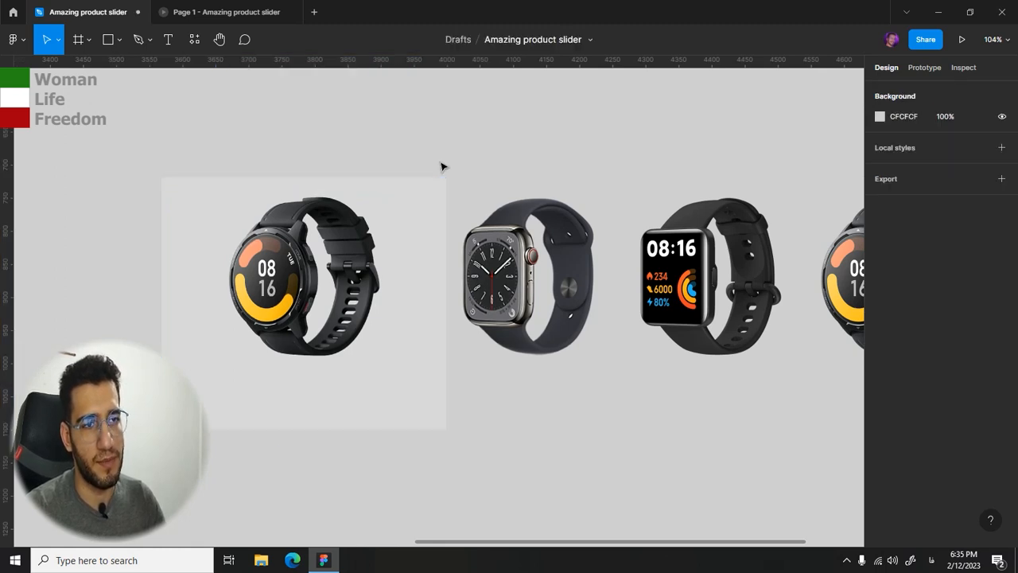
{"action": "scroll", "coordinate": [491, 84], "scroll_direction": "down", "scroll_amount": 2}
{"action": "scroll", "coordinate": [491, 85], "scroll_direction": "left", "scroll_amount": 2}
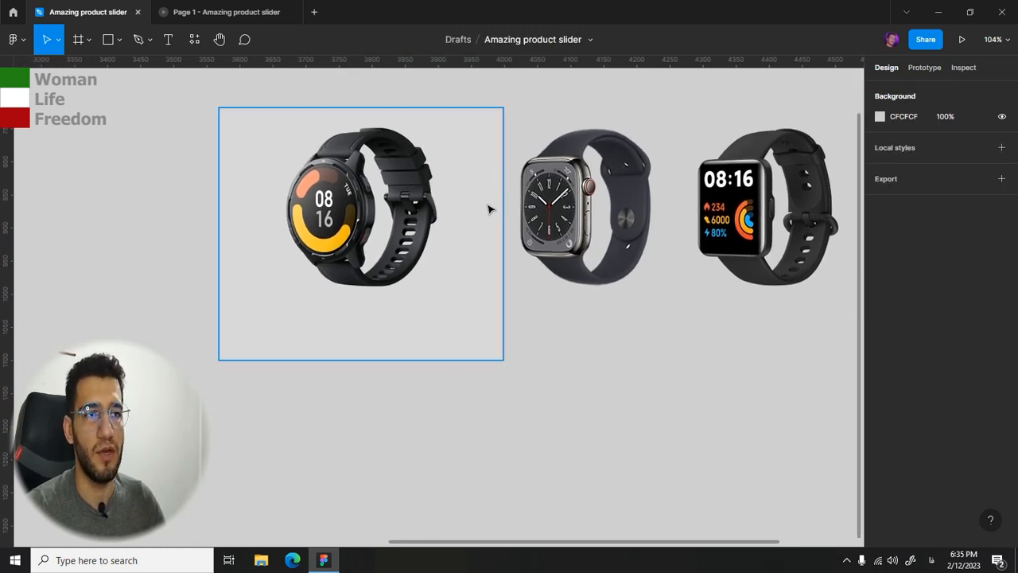
{"action": "left_click", "coordinate": [489, 209]}
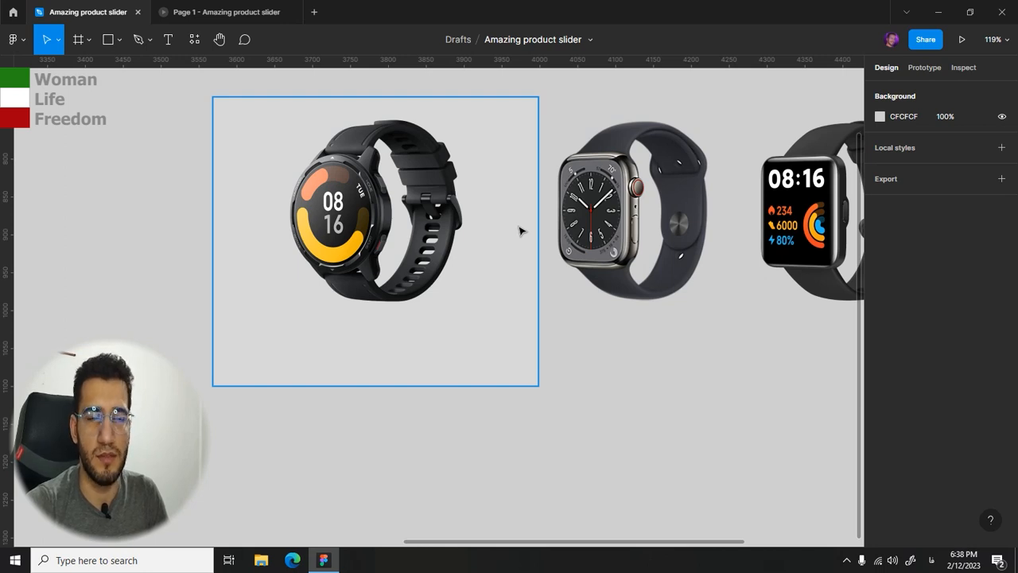
- Move the white "Redmi Watch 2" title with its two arrows onto the rectangle, centred below the first watch
{"action": "scroll", "coordinate": [519, 240], "scroll_direction": "down", "scroll_amount": 3}
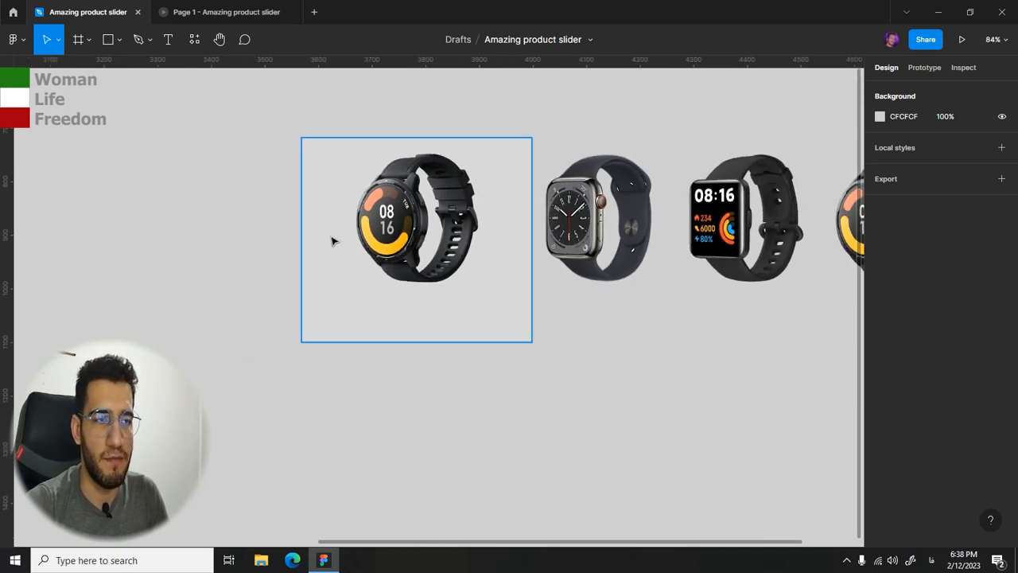
{"action": "left_click_drag", "start_coordinate": [332, 241], "coordinate": [466, 245]}
{"action": "left_click_drag", "start_coordinate": [312, 186], "coordinate": [59, 186]}
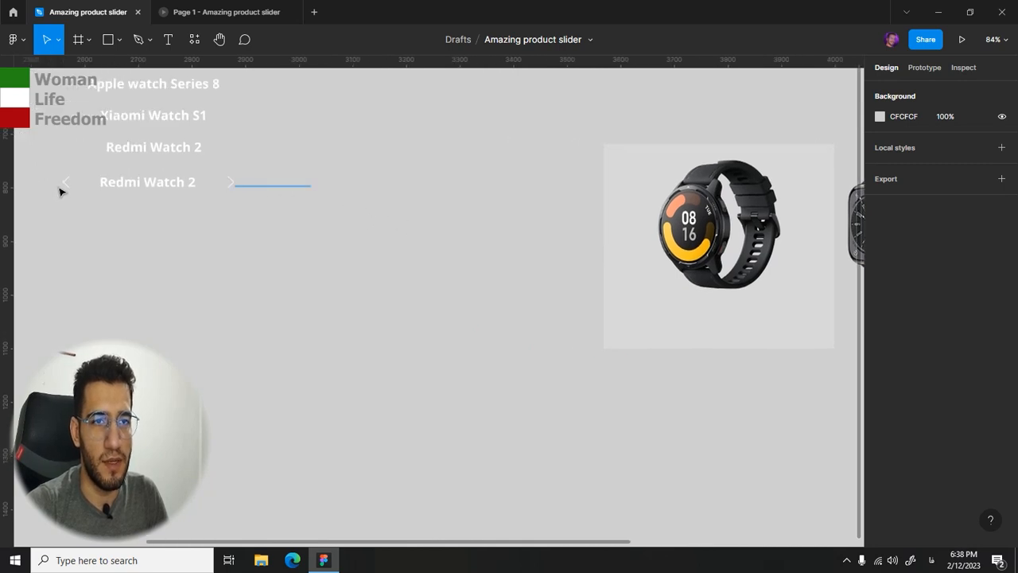
{"action": "left_click_drag", "start_coordinate": [150, 186], "coordinate": [724, 321]}
{"action": "scroll", "coordinate": [518, 284], "scroll_direction": "right", "scroll_amount": 5}
{"action": "scroll", "coordinate": [607, 311], "scroll_direction": "up", "scroll_amount": 3}
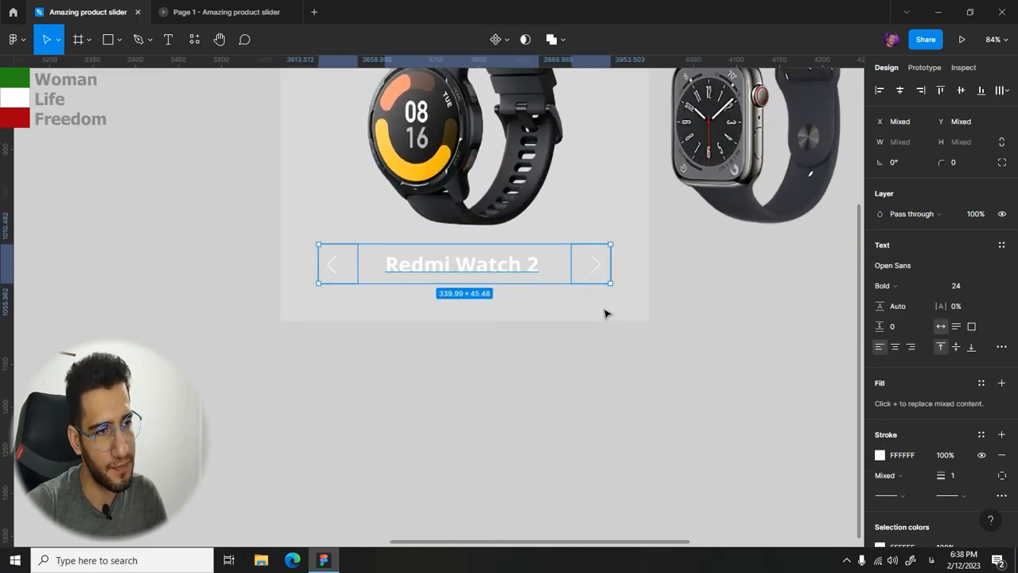
{"action": "scroll", "coordinate": [509, 389], "scroll_direction": "up", "scroll_amount": 1}
{"action": "left_click", "coordinate": [575, 387]}
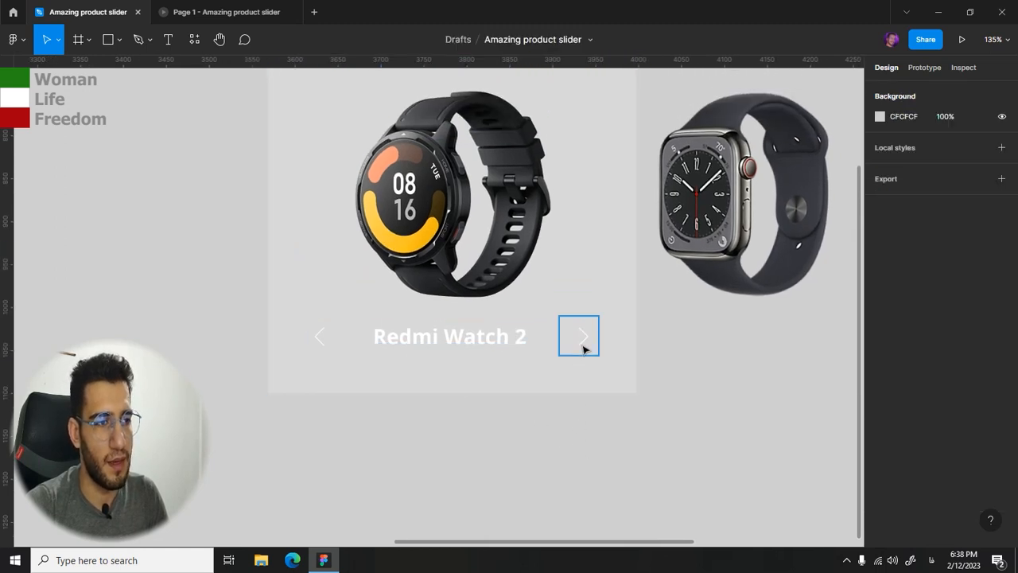
{"action": "scroll", "coordinate": [557, 373], "scroll_direction": "up", "scroll_amount": 1}
{"action": "scroll", "coordinate": [556, 374], "scroll_direction": "right", "scroll_amount": 1}
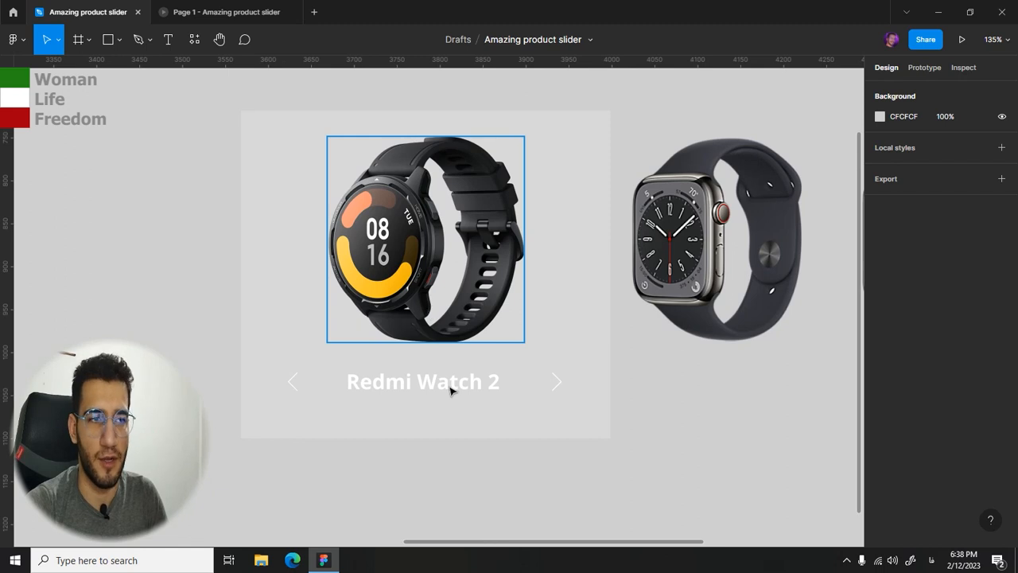
- Wrap the rectangle, all four watch images, the title and the arrows in one frame
{"action": "scroll", "coordinate": [431, 372], "scroll_direction": "right", "scroll_amount": 2}
{"action": "scroll", "coordinate": [676, 320], "scroll_direction": "down", "scroll_amount": 5}
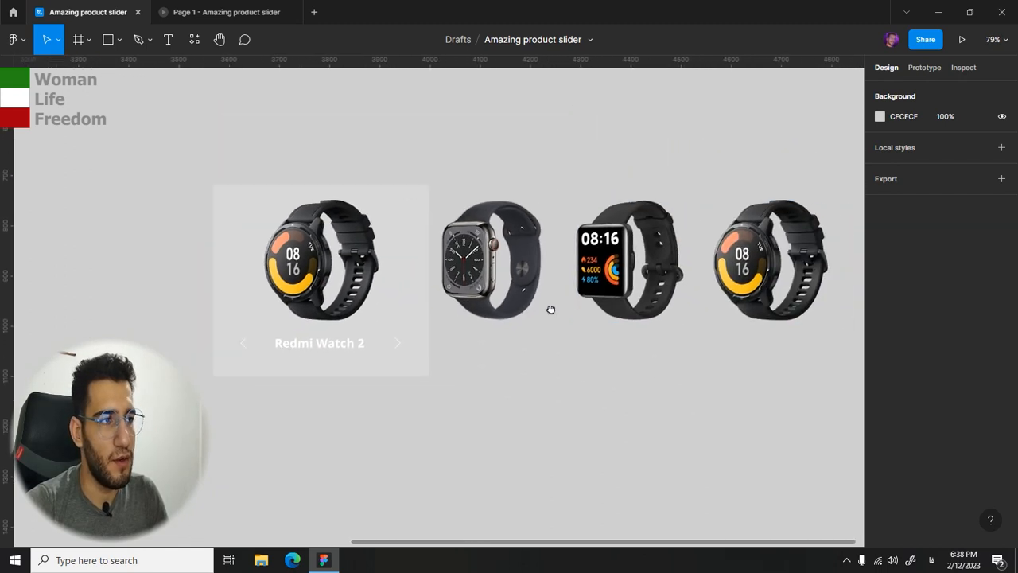
{"action": "left_click_drag", "start_coordinate": [173, 158], "coordinate": [869, 436]}
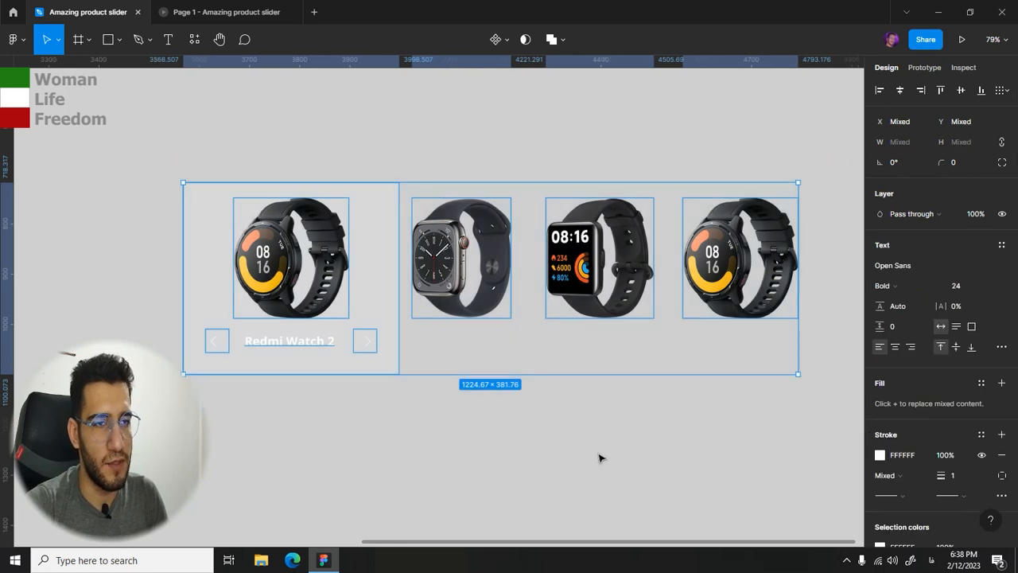
{"action": "right_click", "coordinate": [614, 285]}
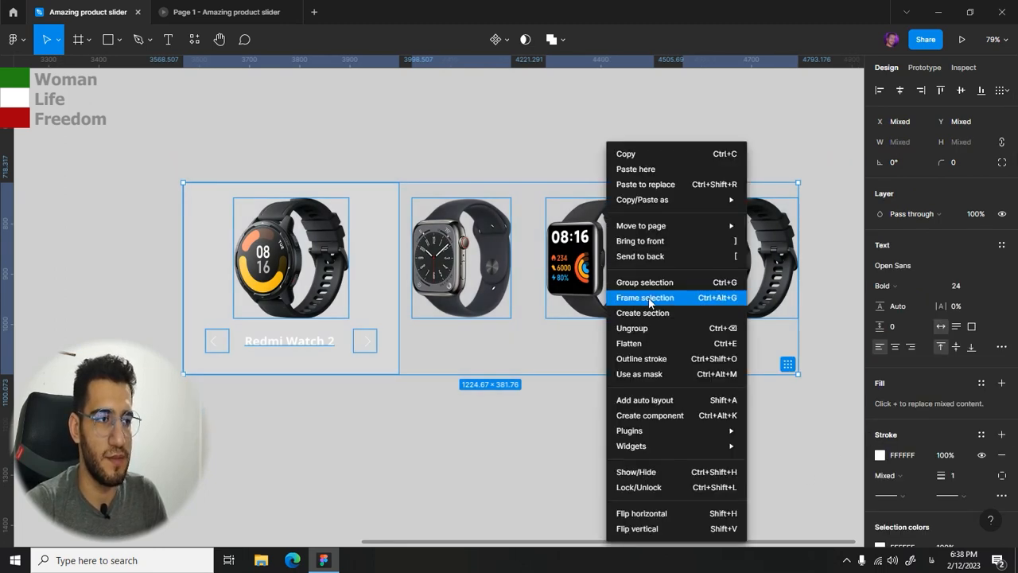
{"action": "key", "text": "ctrl+alt+g"}
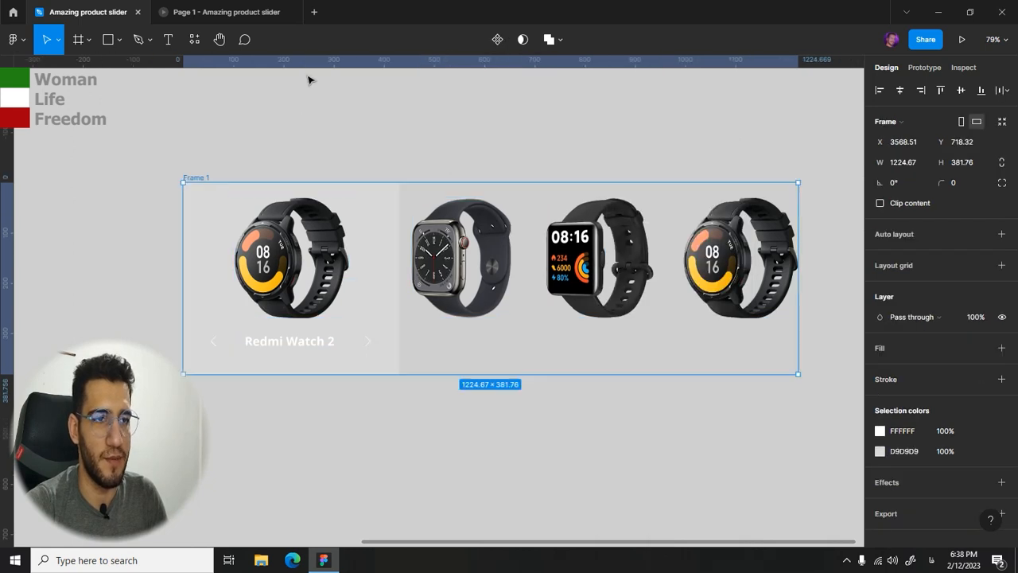
- Extend the frame's left edge outward to make the frame 1564 wide
{"action": "left_click_drag", "start_coordinate": [278, 128], "coordinate": [325, 133]}
{"action": "scroll", "coordinate": [401, 212], "scroll_direction": "down", "scroll_amount": 1}
{"action": "scroll", "coordinate": [406, 221], "scroll_direction": "down", "scroll_amount": 3}
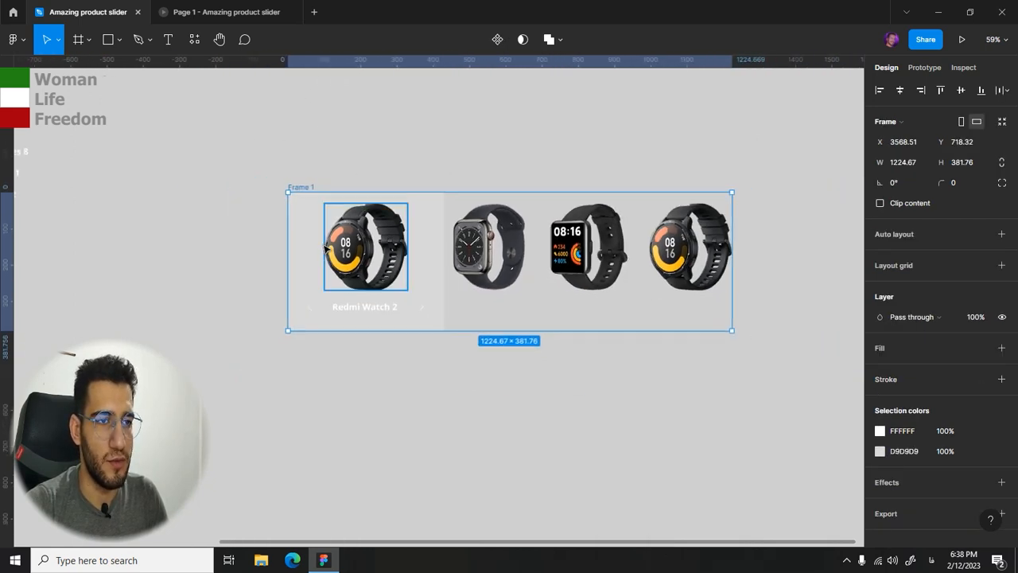
{"action": "left_click_drag", "start_coordinate": [304, 253], "coordinate": [252, 261]}
{"action": "scroll", "coordinate": [427, 266], "scroll_direction": "up", "scroll_amount": 3}
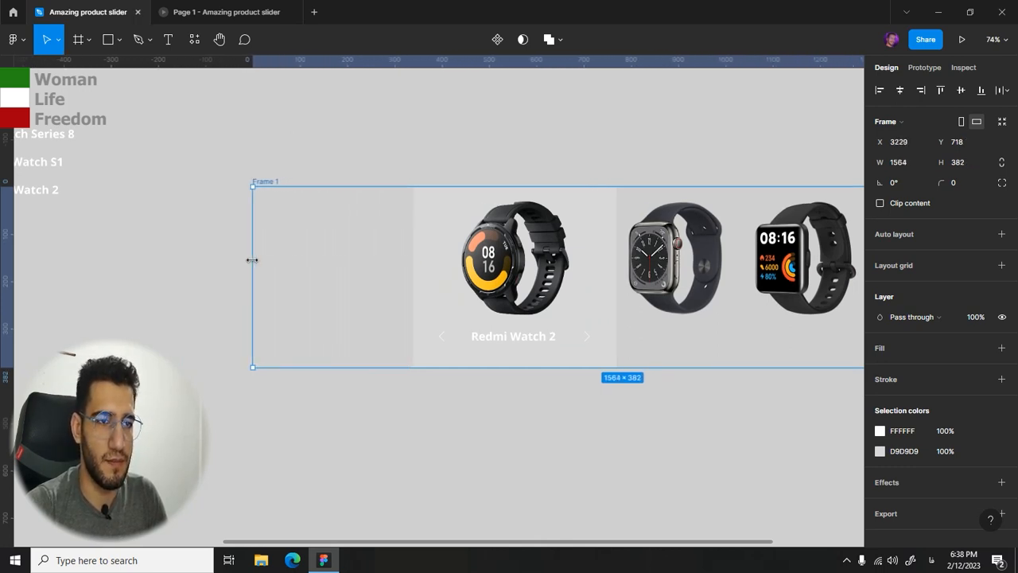
{"action": "scroll", "coordinate": [578, 386], "scroll_direction": "right", "scroll_amount": 3}
{"action": "scroll", "coordinate": [577, 387], "scroll_direction": "down", "scroll_amount": 2}
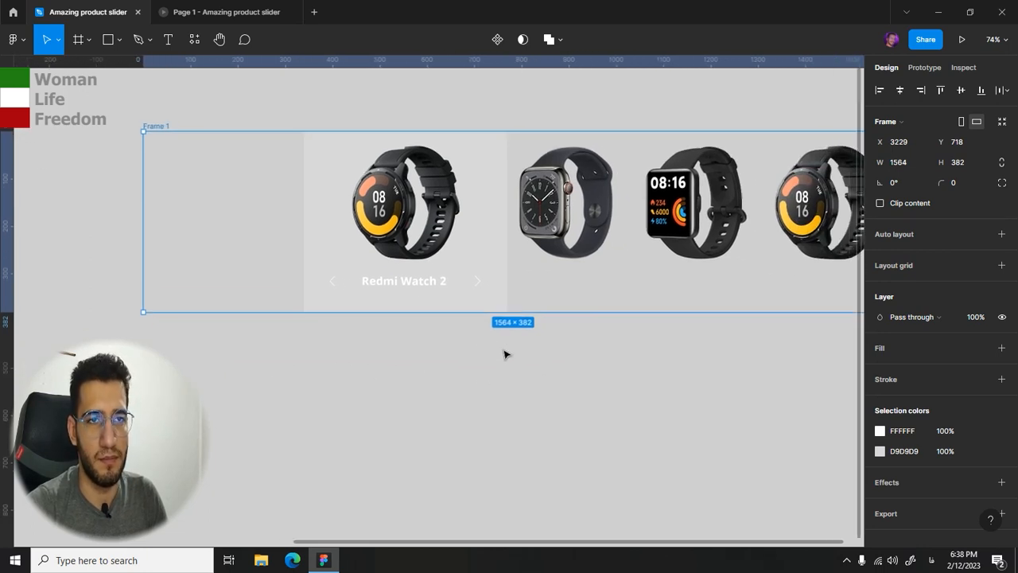
{"action": "left_click", "coordinate": [385, 128]}
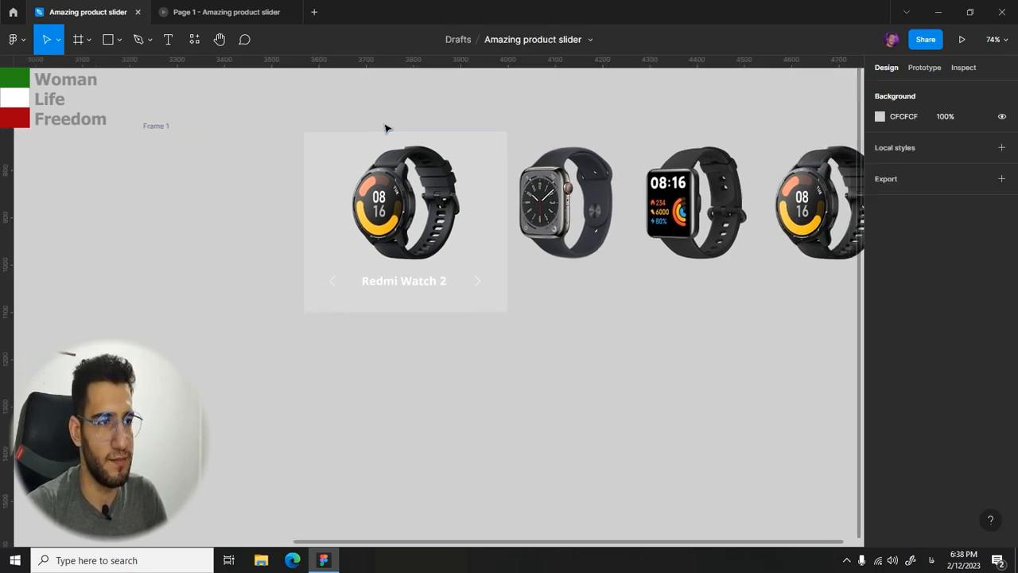
{"action": "scroll", "coordinate": [391, 143], "scroll_direction": "up", "scroll_amount": 1}
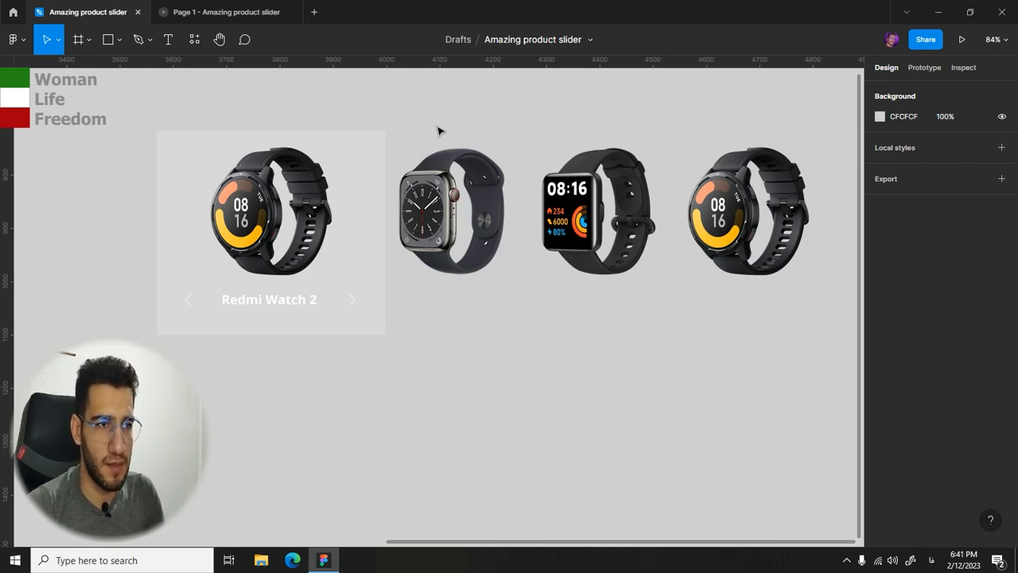
{"action": "left_click_drag", "start_coordinate": [438, 130], "coordinate": [392, 136]}
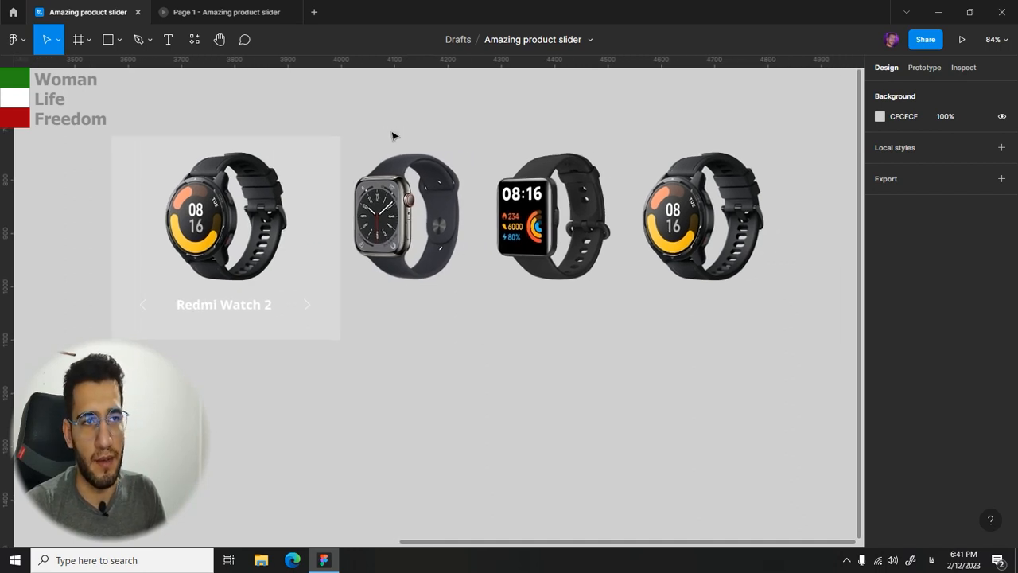
- Rotate the three watches outside the card to 60° and shift them slightly away from the card
{"action": "left_click_drag", "start_coordinate": [380, 104], "coordinate": [750, 298]}
{"action": "left_click", "coordinate": [901, 165]}
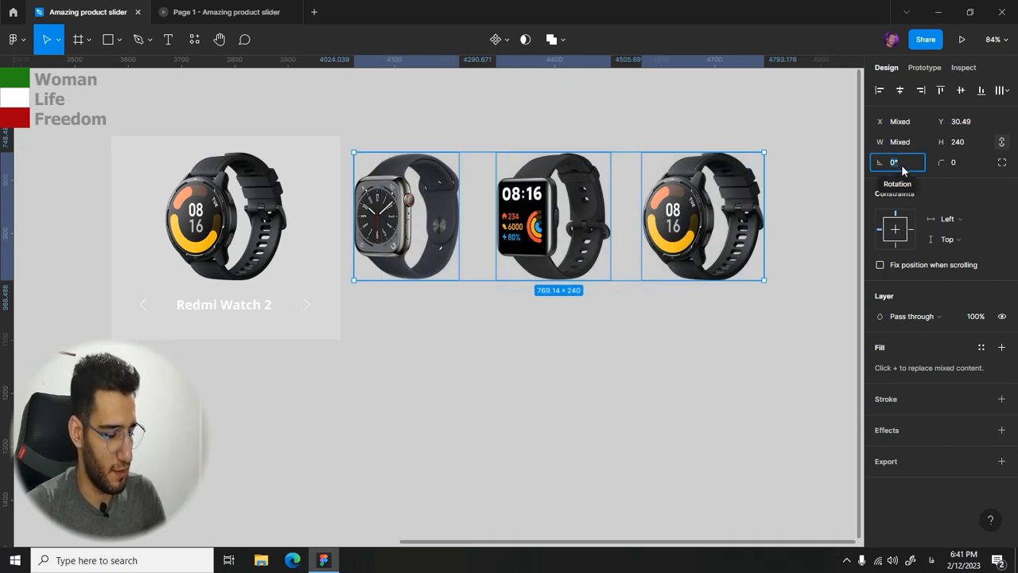
{"action": "type", "text": "60"}
{"action": "key", "text": "Return"}
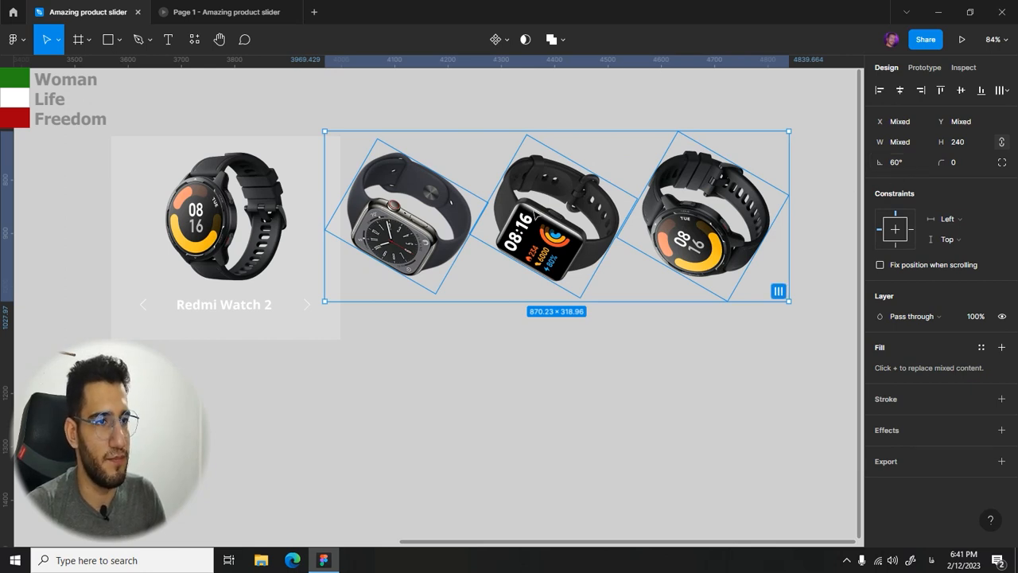
{"action": "left_click_drag", "start_coordinate": [537, 214], "coordinate": [551, 215]}
{"action": "left_click", "coordinate": [474, 117]}
{"action": "left_click_drag", "start_coordinate": [466, 129], "coordinate": [475, 137]}
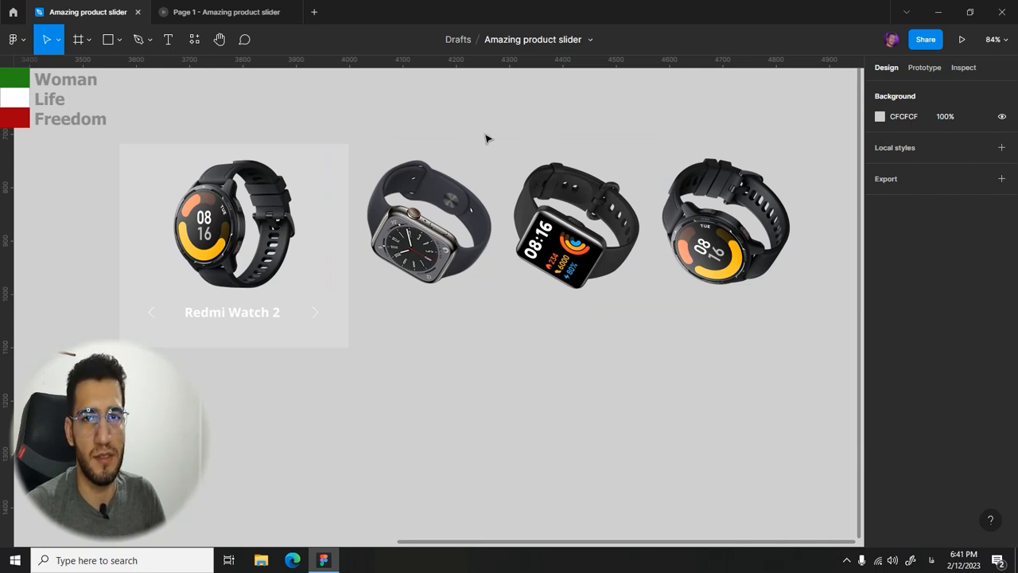
- Extend the frame's right edge past the last watch to make the frame 1635 wide
{"action": "left_click_drag", "start_coordinate": [509, 151], "coordinate": [546, 148]}
{"action": "scroll", "coordinate": [544, 163], "scroll_direction": "down", "scroll_amount": 2}
{"action": "left_click_drag", "start_coordinate": [422, 183], "coordinate": [514, 177]}
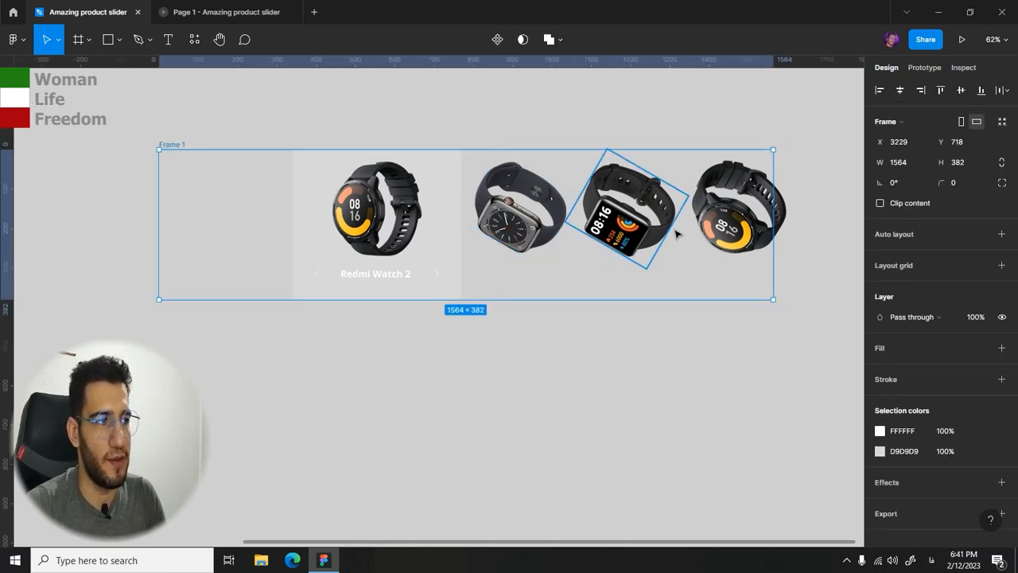
{"action": "scroll", "coordinate": [608, 199], "scroll_direction": "up", "scroll_amount": 2}
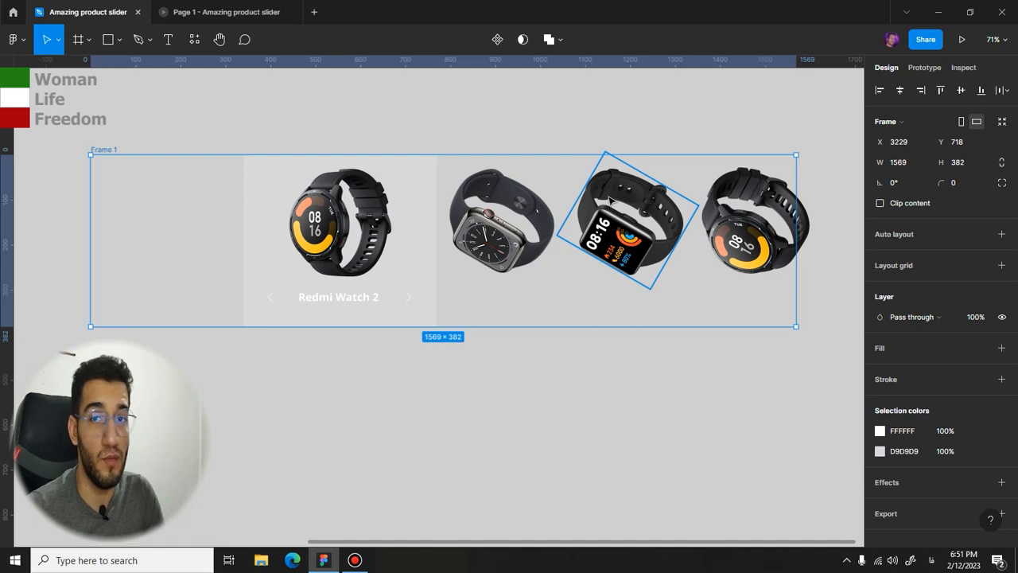
{"action": "key", "text": "ctrl+z"}
{"action": "scroll", "coordinate": [151, 127], "scroll_direction": "down", "scroll_amount": 2}
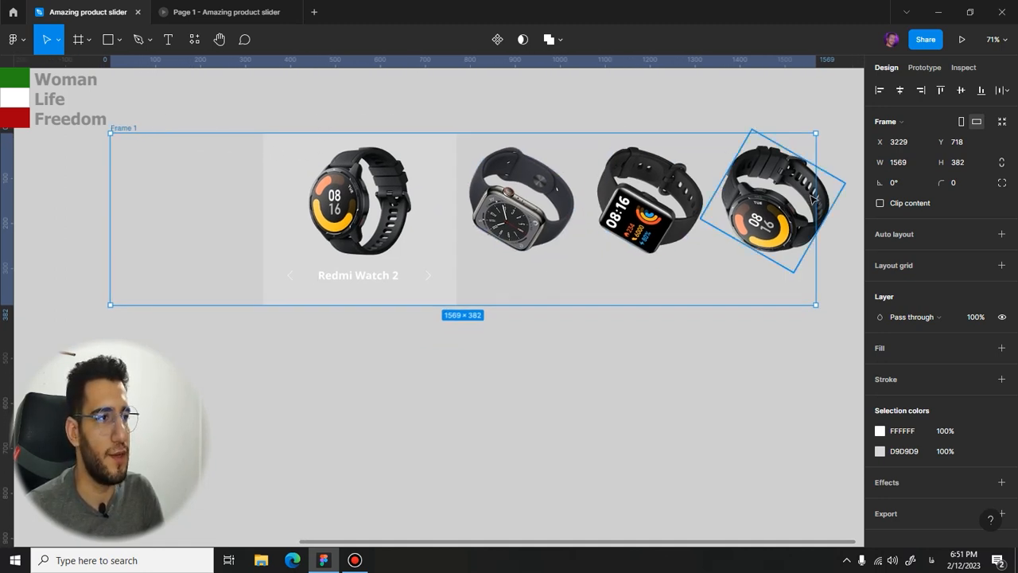
{"action": "left_click_drag", "start_coordinate": [816, 194], "coordinate": [846, 193]}
{"action": "scroll", "coordinate": [449, 195], "scroll_direction": "down", "scroll_amount": 2}
{"action": "left_click", "coordinate": [275, 126]}
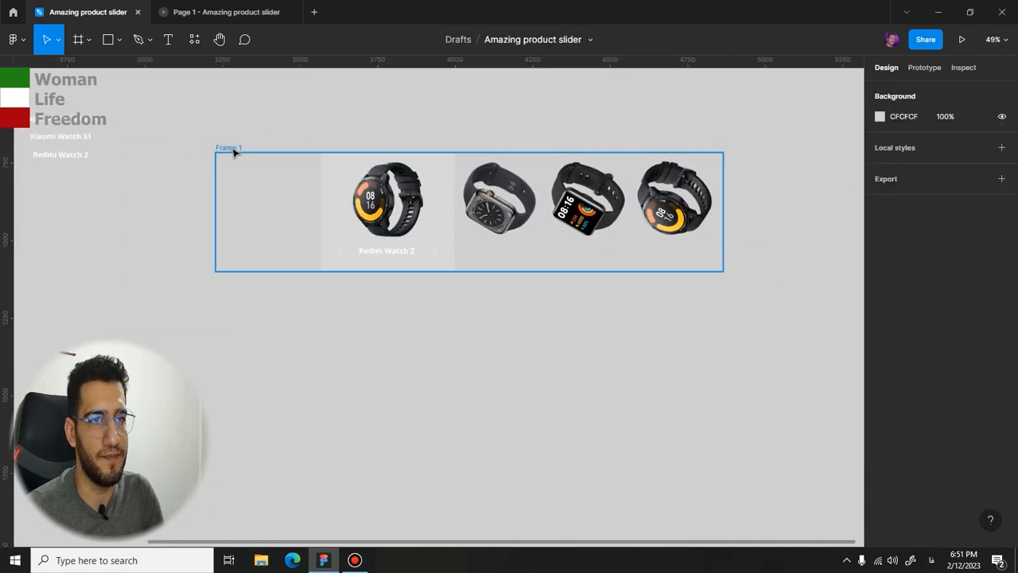
- Duplicate the slider frame directly below the original, at about Y 1145
{"action": "left_click_drag", "start_coordinate": [234, 151], "coordinate": [242, 285]}
{"action": "left_click_drag", "start_coordinate": [356, 314], "coordinate": [356, 314]}
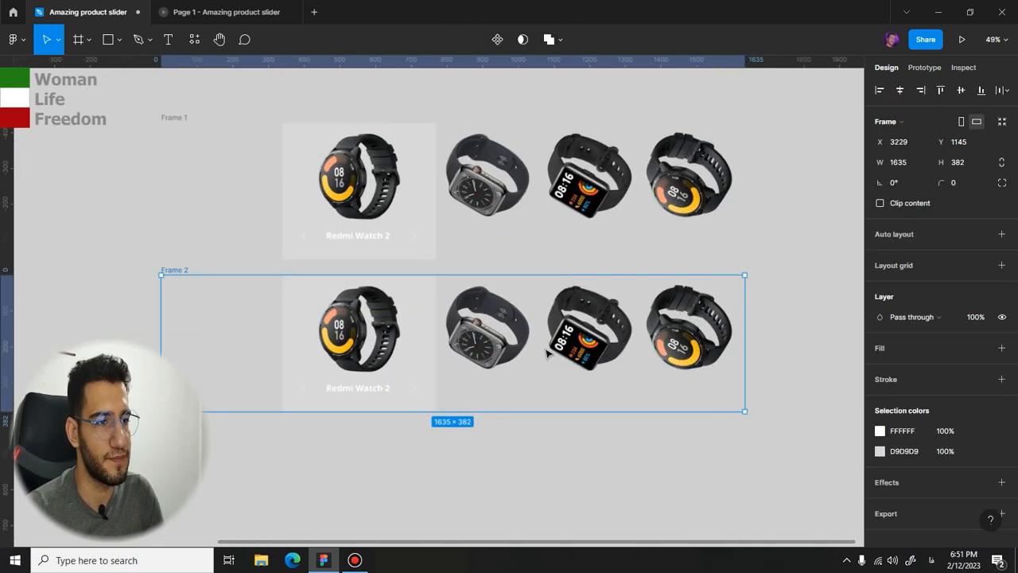
- In the second frame, move the round watch from the card to the empty area on its left and rotate it to 60°
{"action": "scroll", "coordinate": [355, 314], "scroll_direction": "up", "scroll_amount": 5}
{"action": "scroll", "coordinate": [419, 307], "scroll_direction": "up", "scroll_amount": 2}
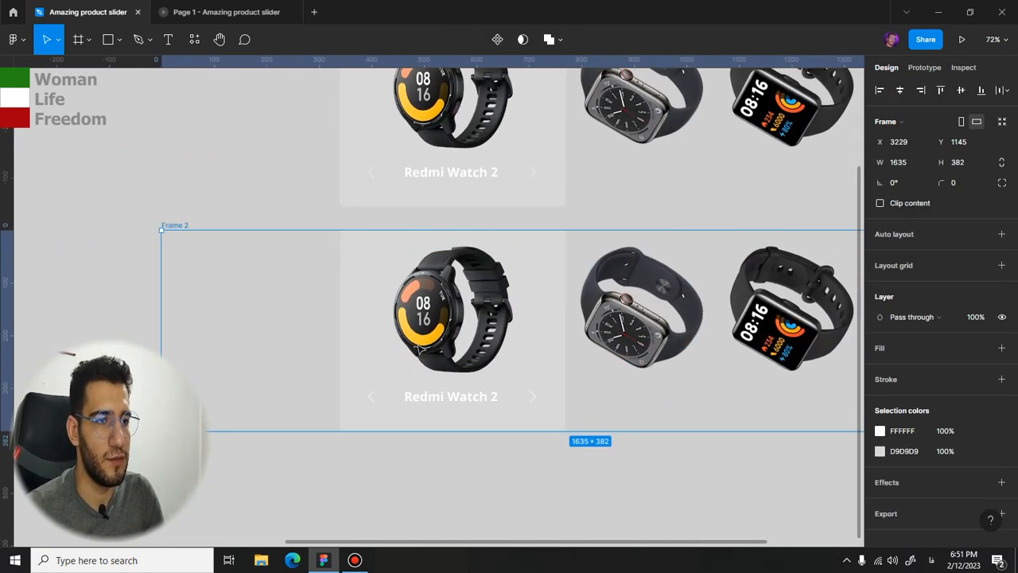
{"action": "scroll", "coordinate": [485, 299], "scroll_direction": "left", "scroll_amount": 1}
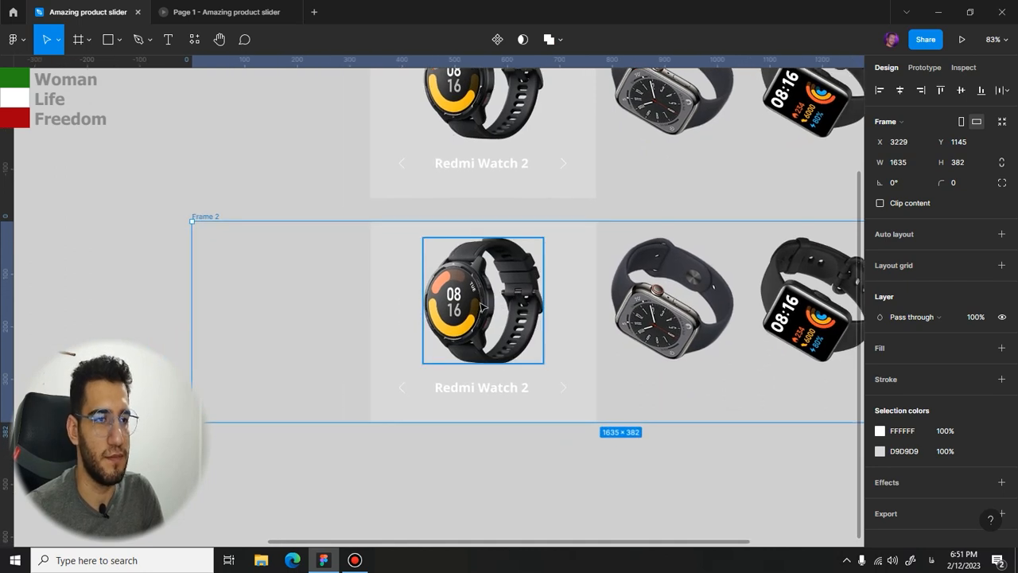
{"action": "left_click_drag", "start_coordinate": [448, 304], "coordinate": [248, 288]}
{"action": "key", "text": "ctrl+z"}
{"action": "left_click", "coordinate": [467, 311]}
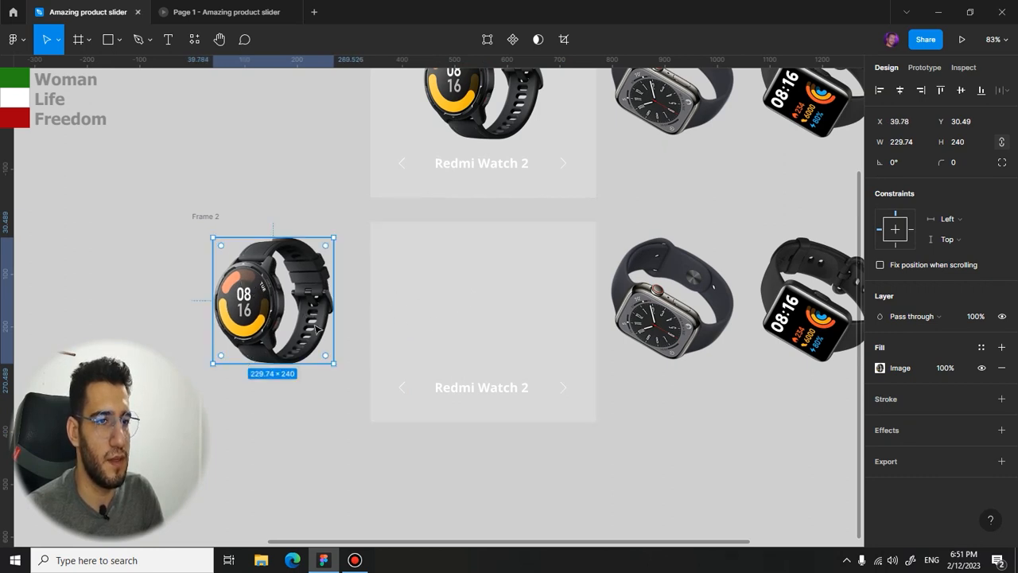
{"action": "left_click", "coordinate": [913, 164]}
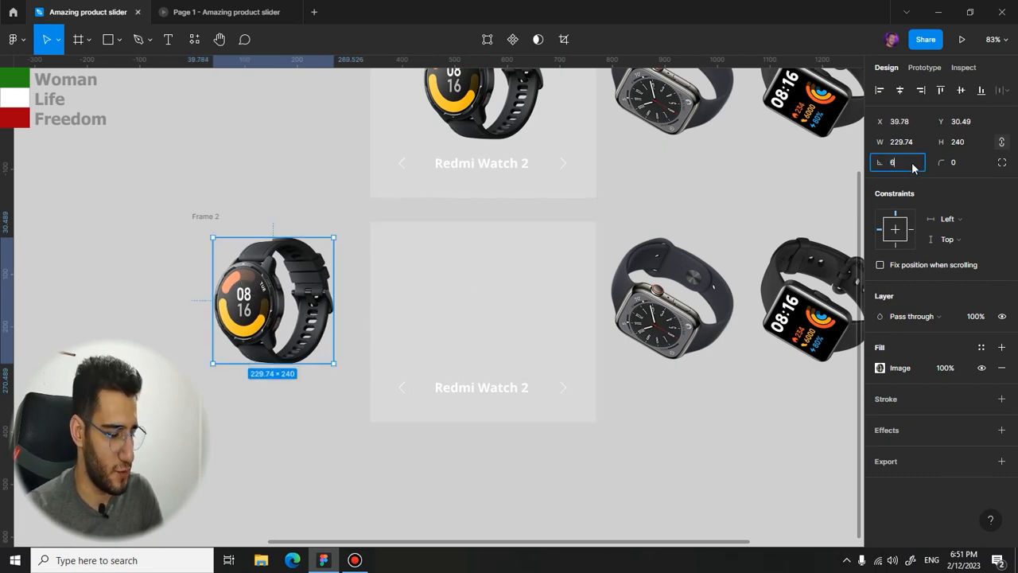
{"action": "type", "text": "60"}
{"action": "key", "text": "Return"}
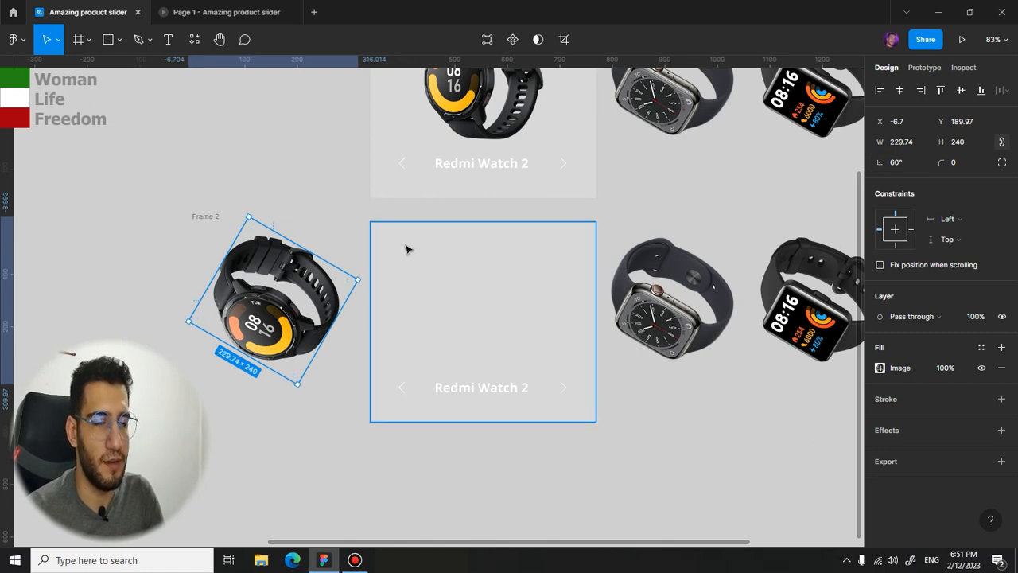
- Move the second frame's Apple Watch onto the card, set its rotation to 0° and centre it above the title
{"action": "scroll", "coordinate": [407, 247], "scroll_direction": "right", "scroll_amount": 2}
{"action": "left_click_drag", "start_coordinate": [657, 315], "coordinate": [466, 303]}
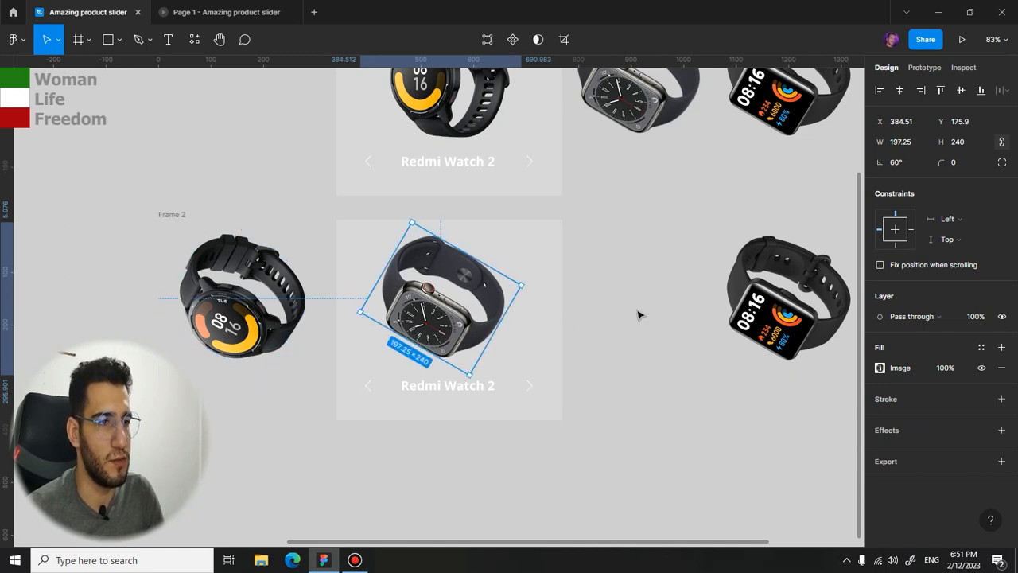
{"action": "left_click", "coordinate": [913, 162]}
{"action": "key", "text": "Return"}
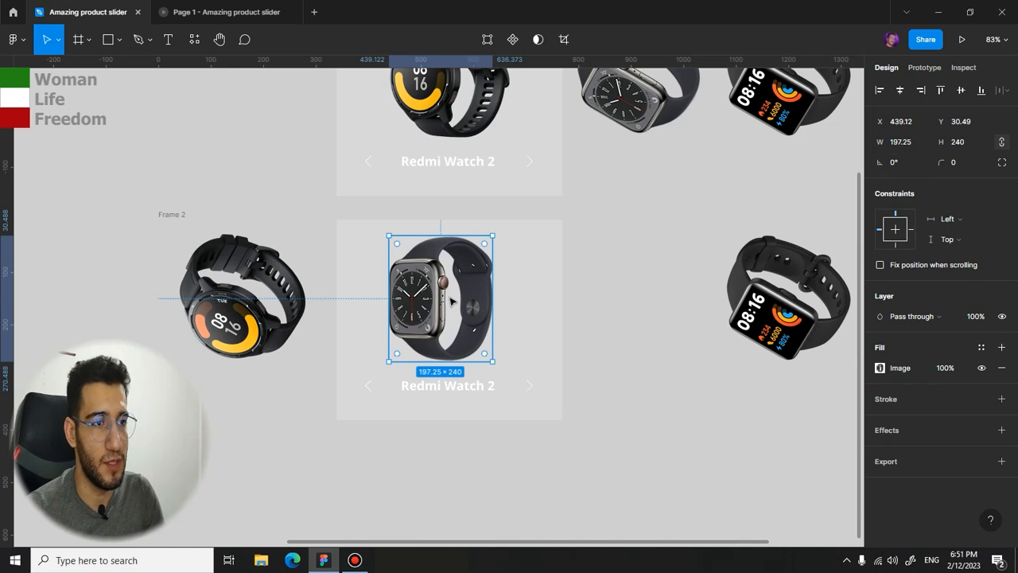
{"action": "left_click_drag", "start_coordinate": [455, 304], "coordinate": [466, 303]}
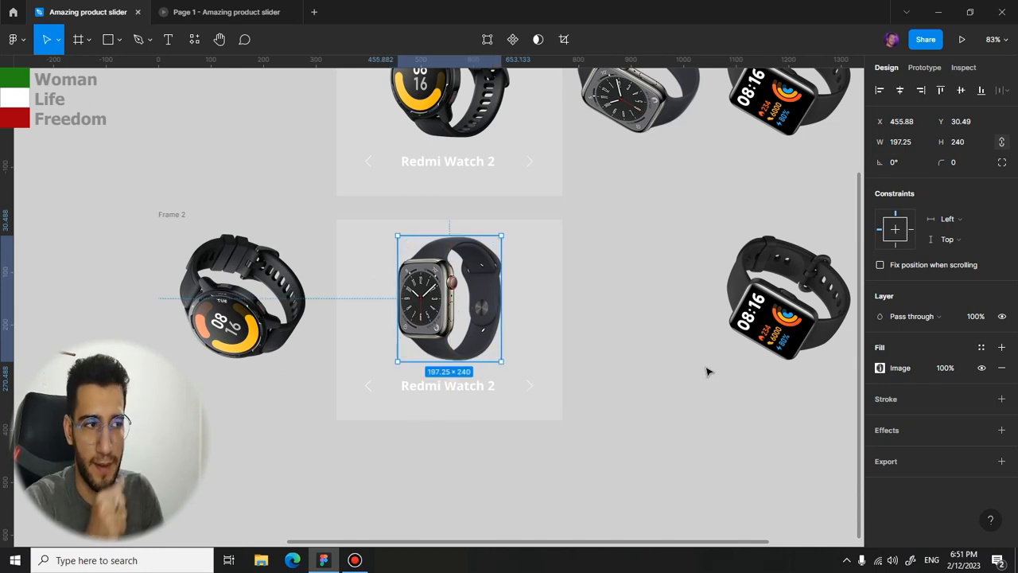
- Move the second frame's two remaining tilted watches next to the card, and duplicate that frame below at about Y 1679
{"action": "scroll", "coordinate": [707, 366], "scroll_direction": "down", "scroll_amount": 4}
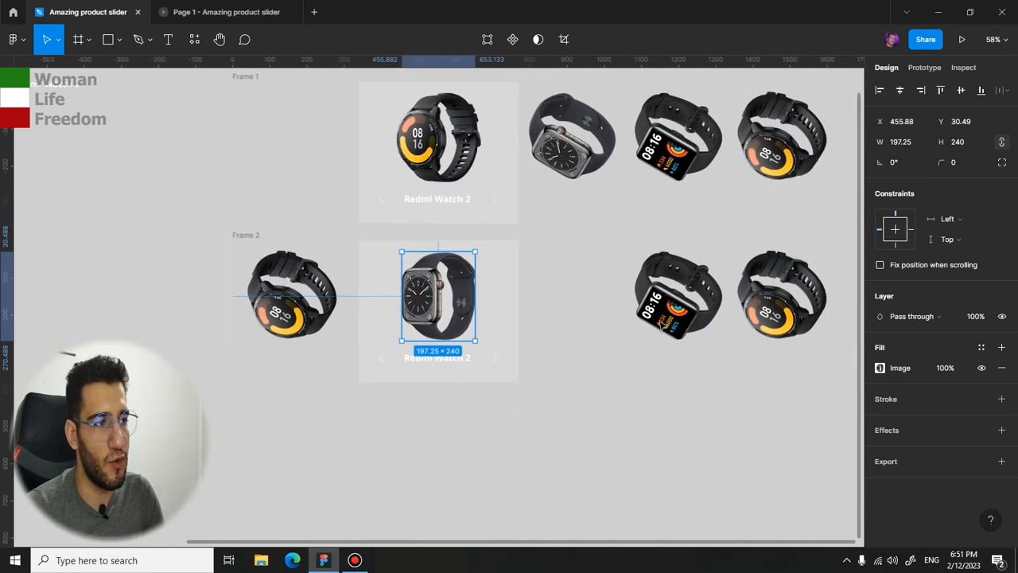
{"action": "left_click", "coordinate": [748, 347]}
{"action": "left_click_drag", "start_coordinate": [811, 273], "coordinate": [595, 450]}
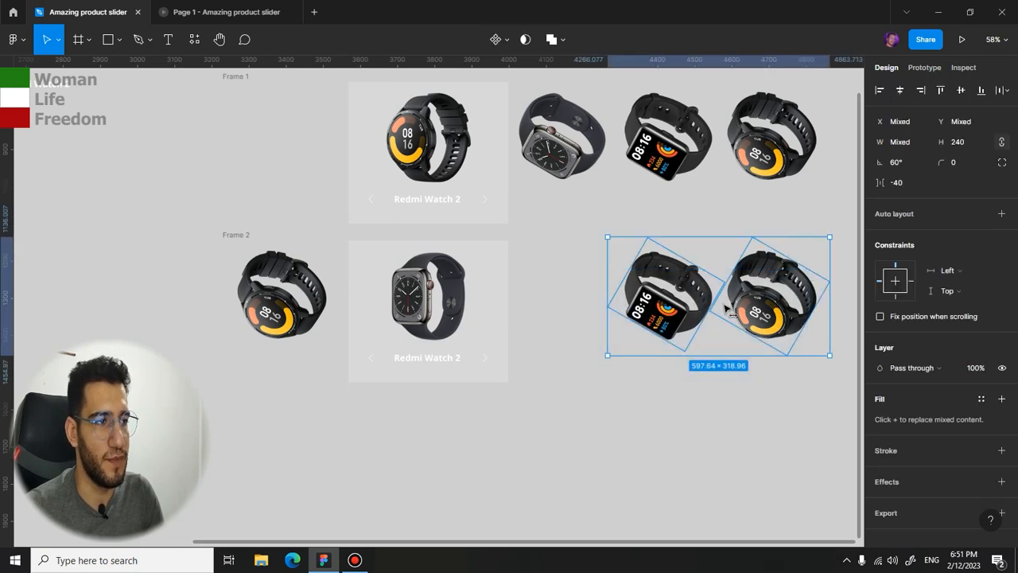
{"action": "left_click_drag", "start_coordinate": [754, 306], "coordinate": [646, 309]}
{"action": "scroll", "coordinate": [357, 159], "scroll_direction": "down", "scroll_amount": 2}
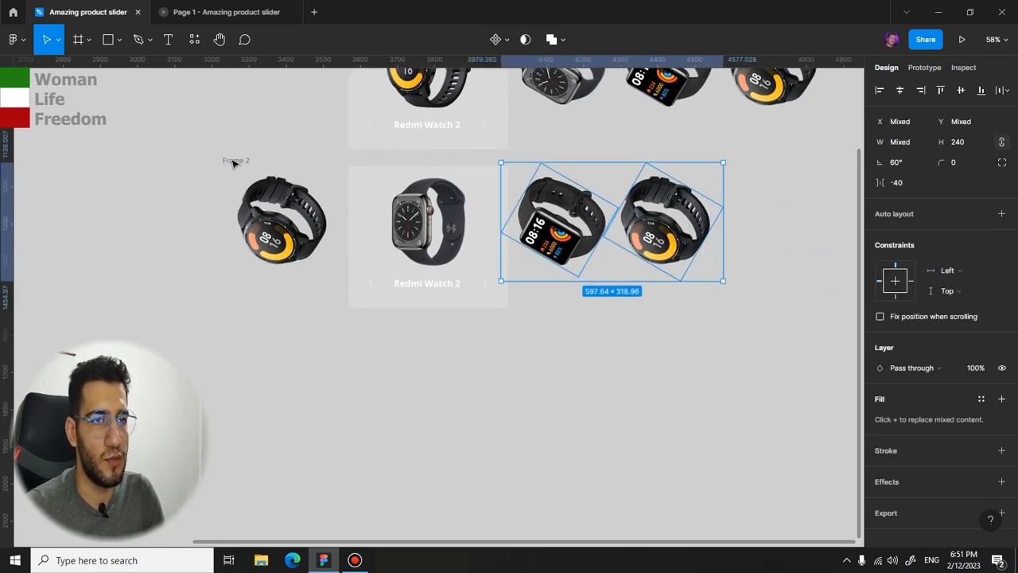
{"action": "left_click_drag", "start_coordinate": [235, 326], "coordinate": [237, 362]}
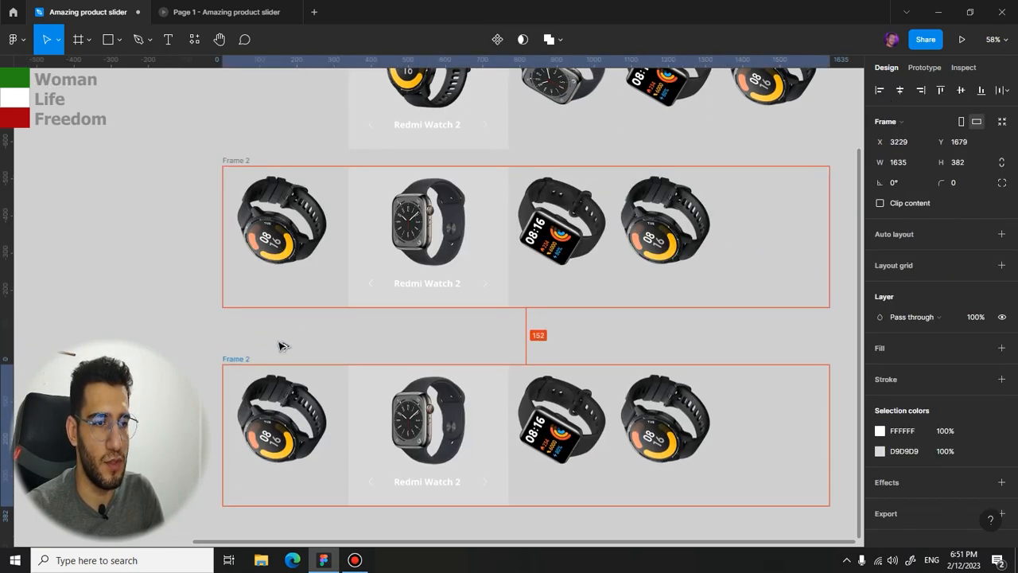
- In the third frame, move the Apple Watch from the card over the round watch on the left and rotate it to 60°
{"action": "scroll", "coordinate": [564, 366], "scroll_direction": "down", "scroll_amount": 2}
{"action": "left_click", "coordinate": [481, 350]}
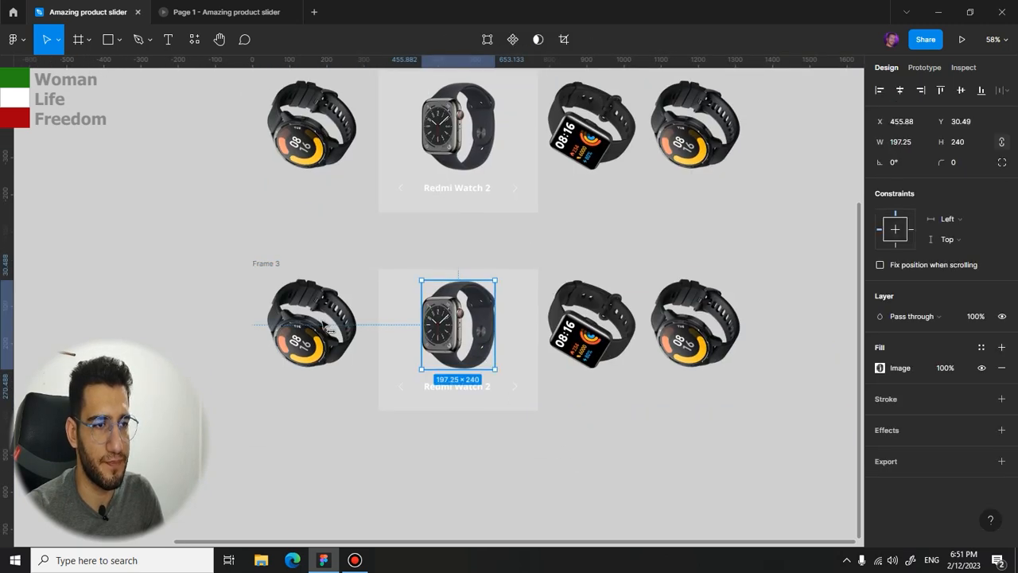
{"action": "left_click_drag", "start_coordinate": [481, 350], "coordinate": [334, 349]}
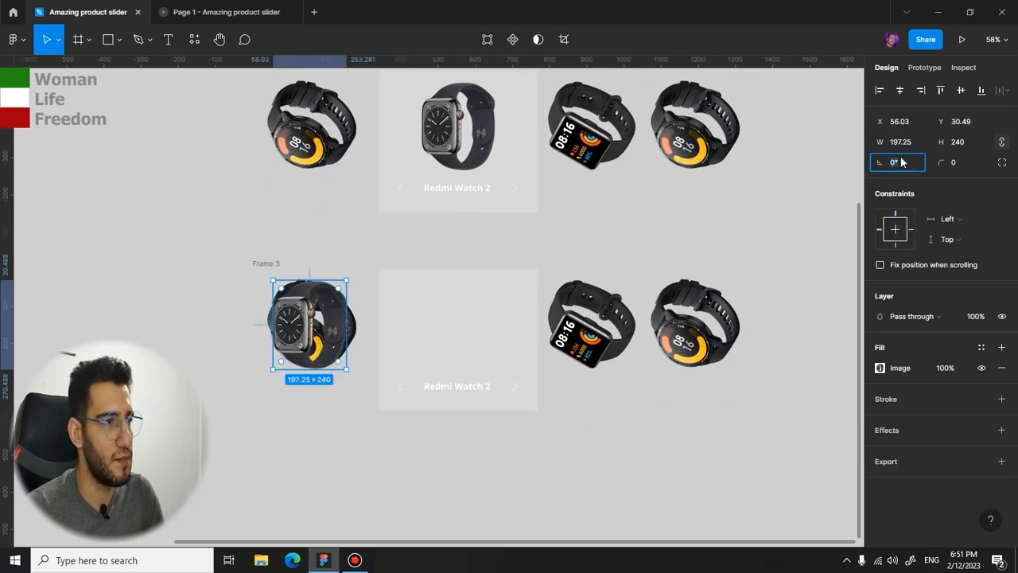
{"action": "type", "text": "60"}
{"action": "key", "text": "Return"}
- Move the third frame's square Redmi watch onto the card, set its rotation to 0° and centre it
{"action": "left_click", "coordinate": [588, 326]}
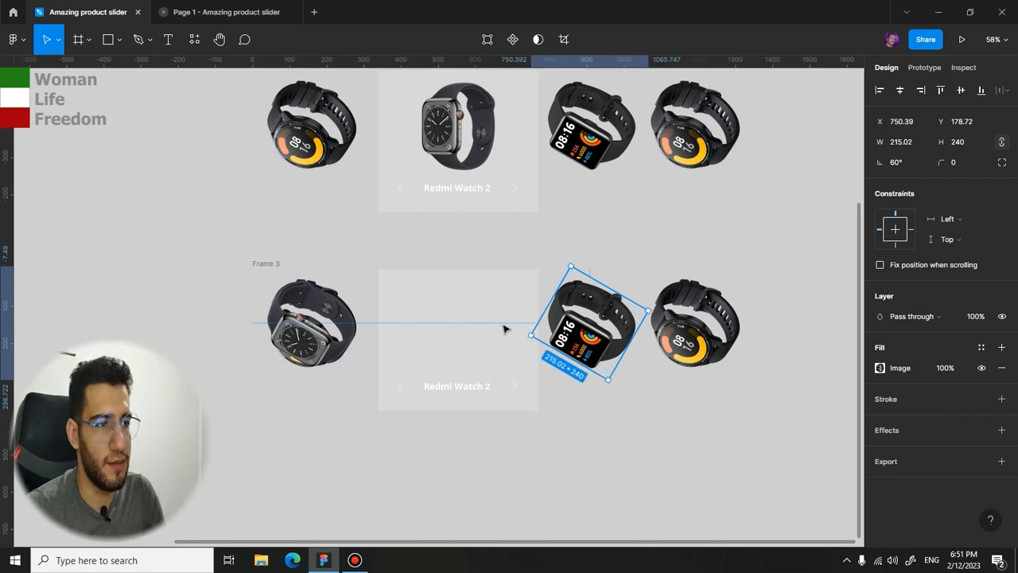
{"action": "left_click_drag", "start_coordinate": [504, 328], "coordinate": [368, 328]}
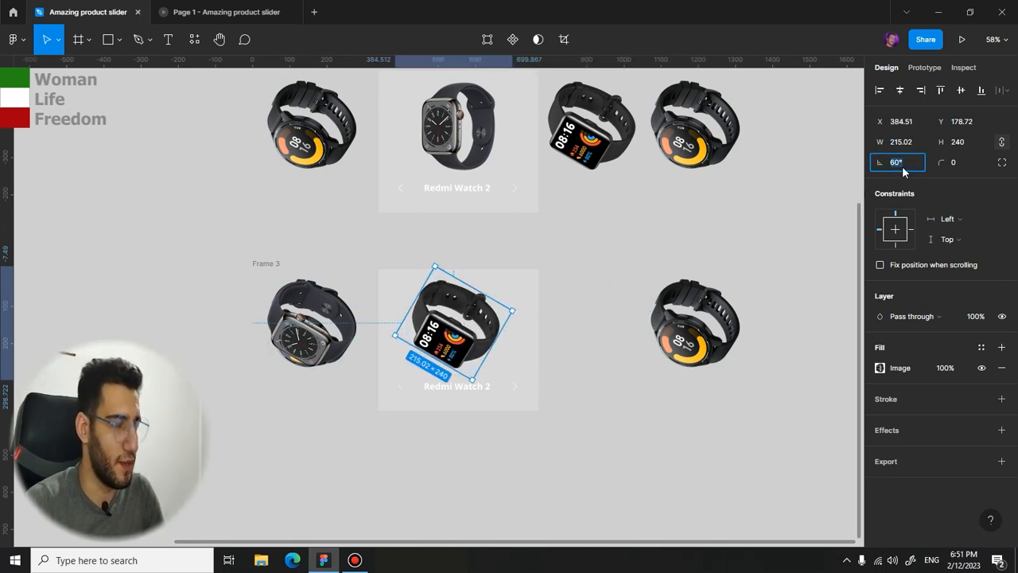
{"action": "key", "text": "Return"}
{"action": "left_click_drag", "start_coordinate": [462, 326], "coordinate": [465, 325]}
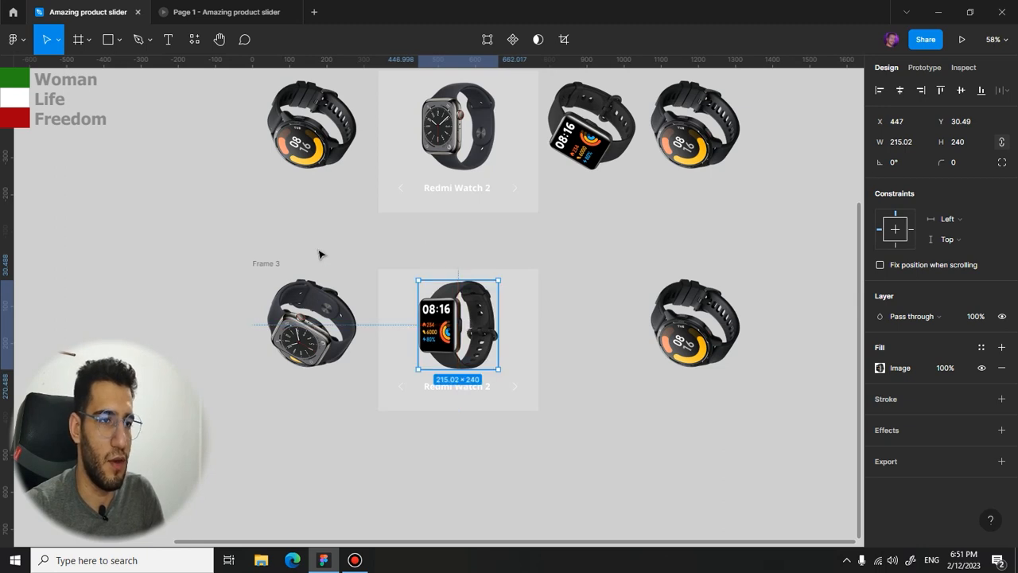
- Duplicate the third frame directly below itself
{"action": "left_click_drag", "start_coordinate": [275, 265], "coordinate": [262, 451]}
{"action": "left_click_drag", "start_coordinate": [454, 257], "coordinate": [492, 122]}
- In the fourth frame, move the square watch from the card over the left watch and rotate it to 60°, covering that watch
{"action": "left_click_drag", "start_coordinate": [479, 350], "coordinate": [288, 356]}
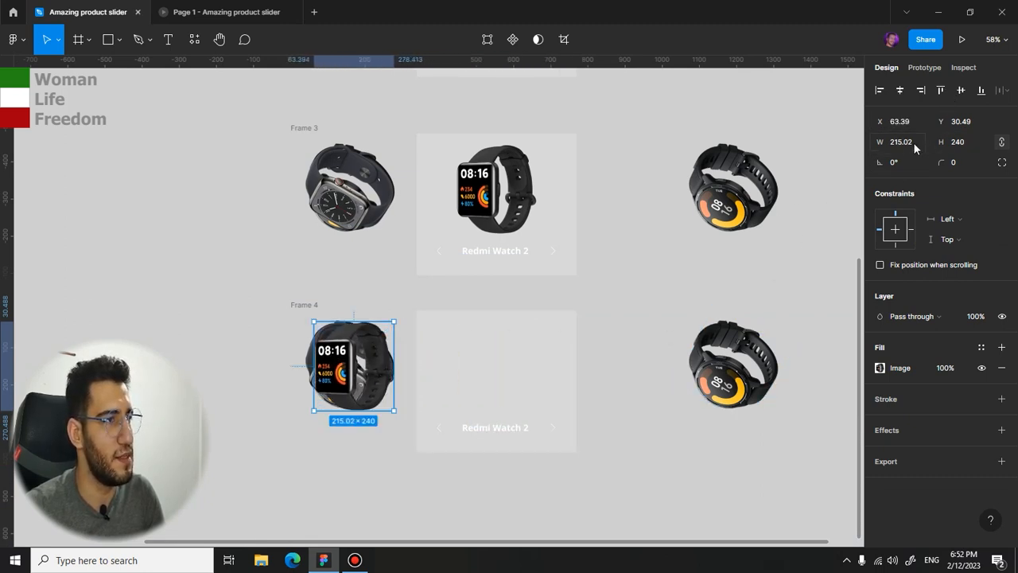
{"action": "left_click", "coordinate": [904, 162]}
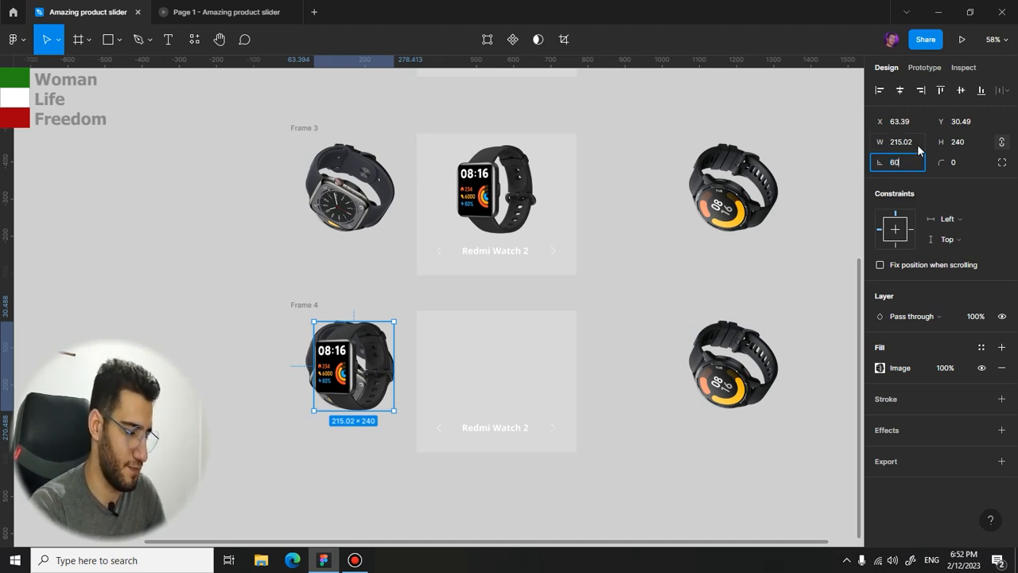
{"action": "type", "text": "60"}
{"action": "key", "text": "Return"}
{"action": "left_click_drag", "start_coordinate": [349, 360], "coordinate": [342, 359]}
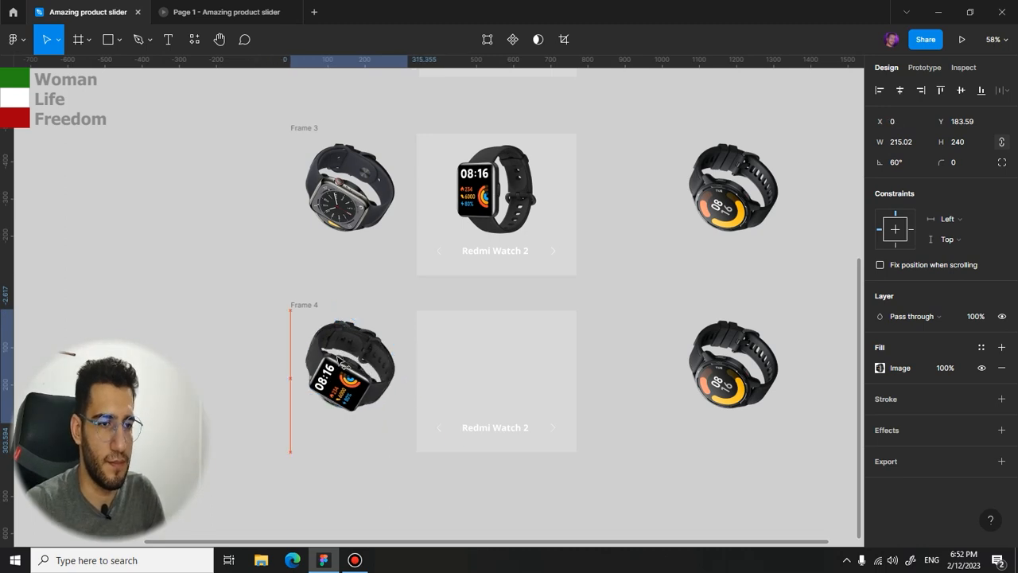
- Move the round watches right of the cards in the third and fourth frames together, closer to the cards
{"action": "left_click_drag", "start_coordinate": [760, 382], "coordinate": [698, 382]}
{"action": "key", "text": "ctrl+z"}
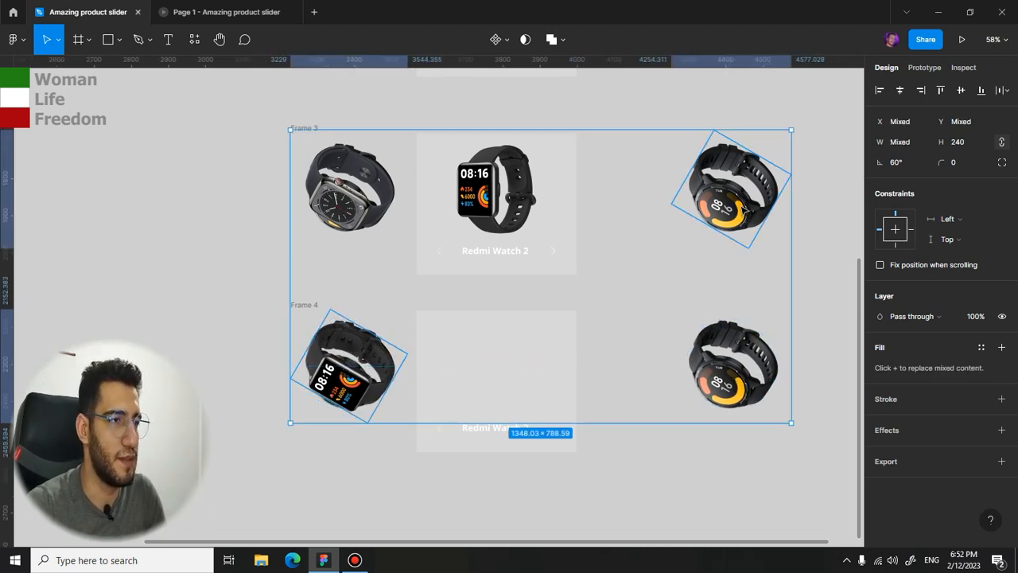
{"action": "left_click", "coordinate": [743, 208]}
{"action": "left_click", "coordinate": [740, 334], "text": "shift"}
{"action": "left_click_drag", "start_coordinate": [740, 334], "coordinate": [659, 340]}
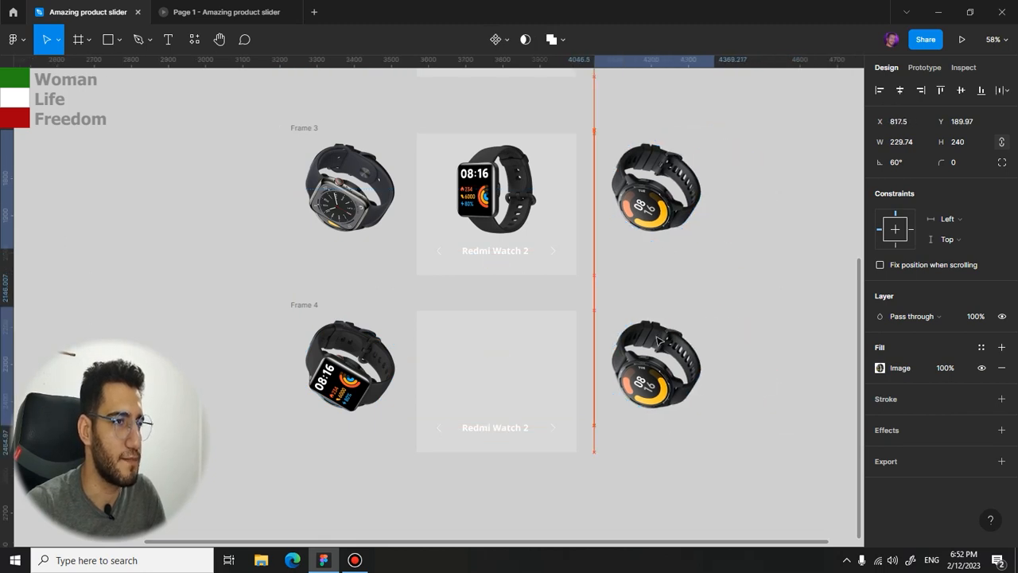
- Move the fourth frame's remaining round watch onto the card, set its rotation to 0° and centre it
{"action": "left_click_drag", "start_coordinate": [660, 292], "coordinate": [652, 422]}
{"action": "left_click_drag", "start_coordinate": [664, 493], "coordinate": [521, 424]}
{"action": "left_click", "coordinate": [673, 415]}
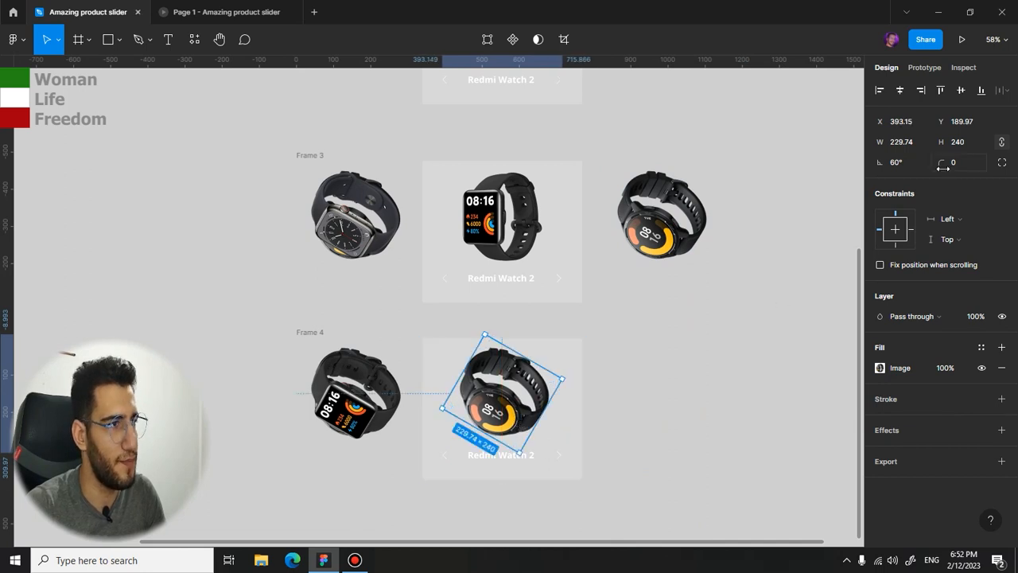
{"action": "left_click", "coordinate": [920, 169]}
{"action": "type", "text": "0"}
{"action": "key", "text": "Return"}
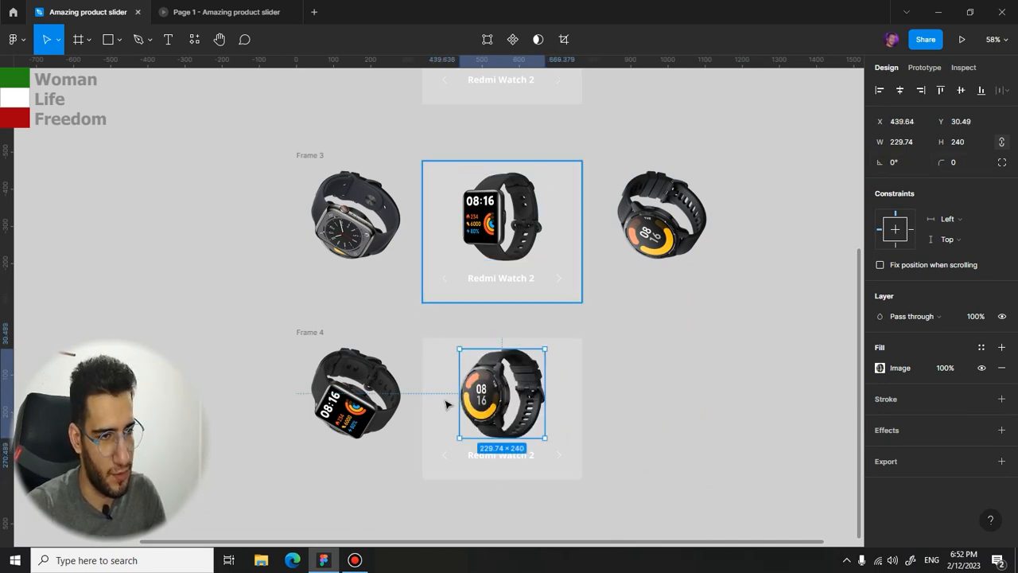
{"action": "left_click_drag", "start_coordinate": [499, 409], "coordinate": [500, 406]}
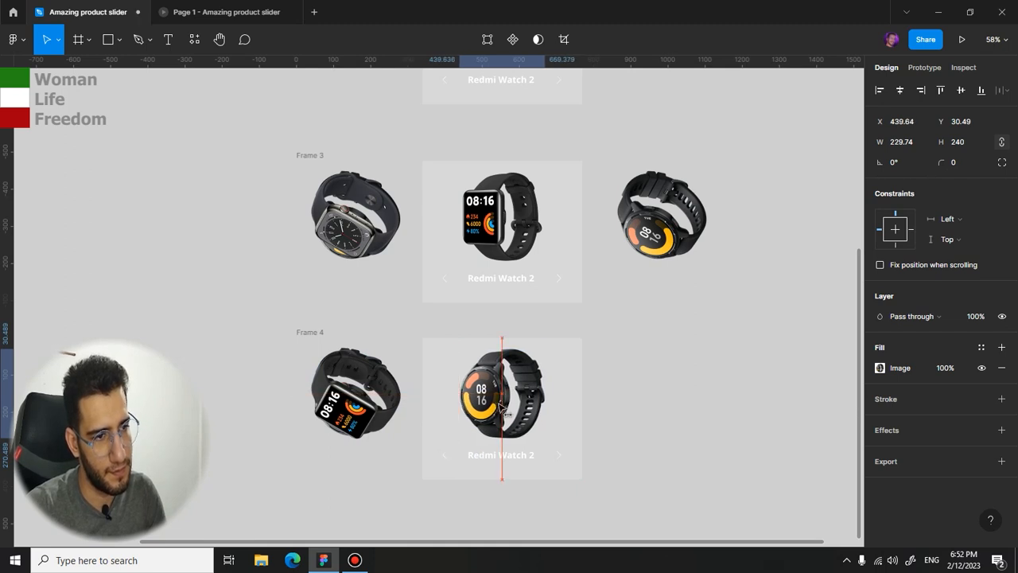
{"action": "scroll", "coordinate": [531, 369], "scroll_direction": "down", "scroll_amount": 3}
{"action": "scroll", "coordinate": [549, 286], "scroll_direction": "up", "scroll_amount": 4}
{"action": "left_click", "coordinate": [486, 170]}
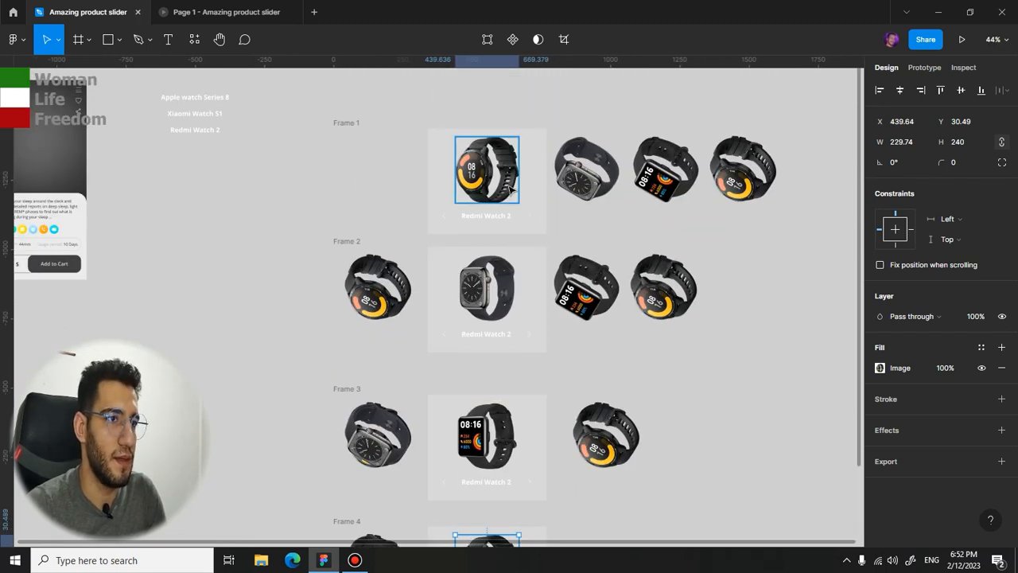
{"action": "scroll", "coordinate": [509, 238], "scroll_direction": "down", "scroll_amount": 3}
{"action": "left_click", "coordinate": [499, 450]}
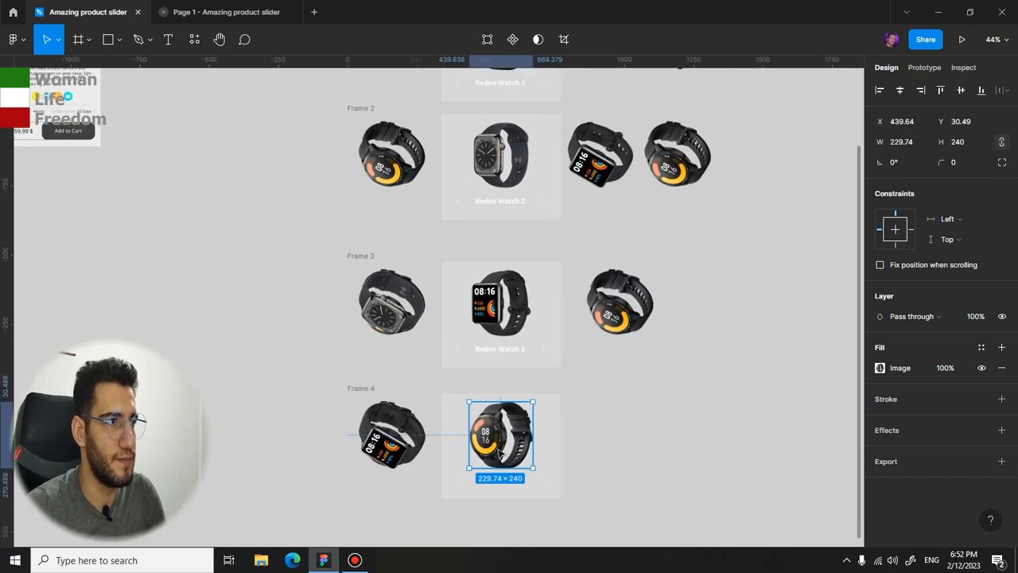
{"action": "scroll", "coordinate": [515, 415], "scroll_direction": "down", "scroll_amount": 2}
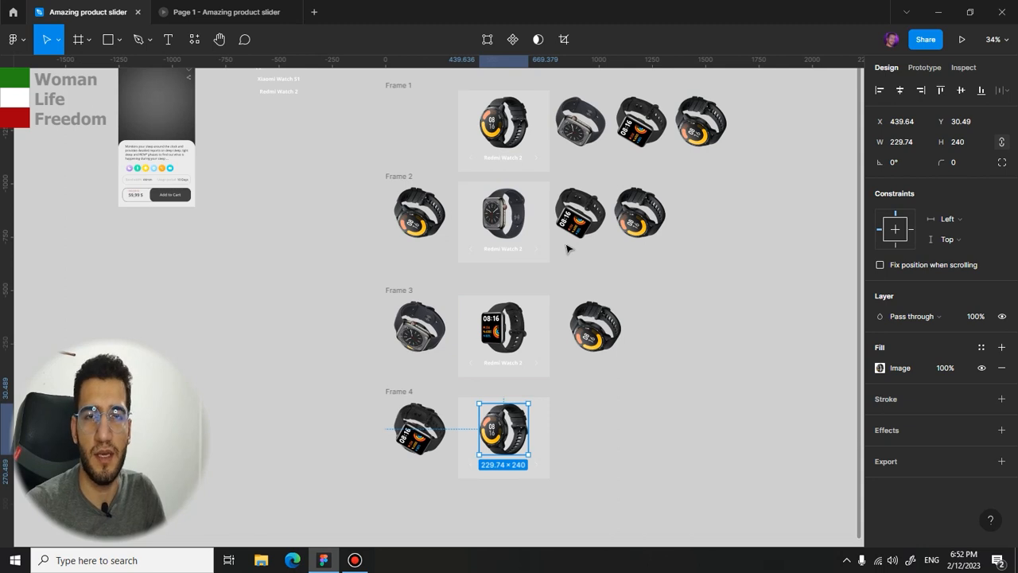
{"action": "left_click", "coordinate": [523, 125]}
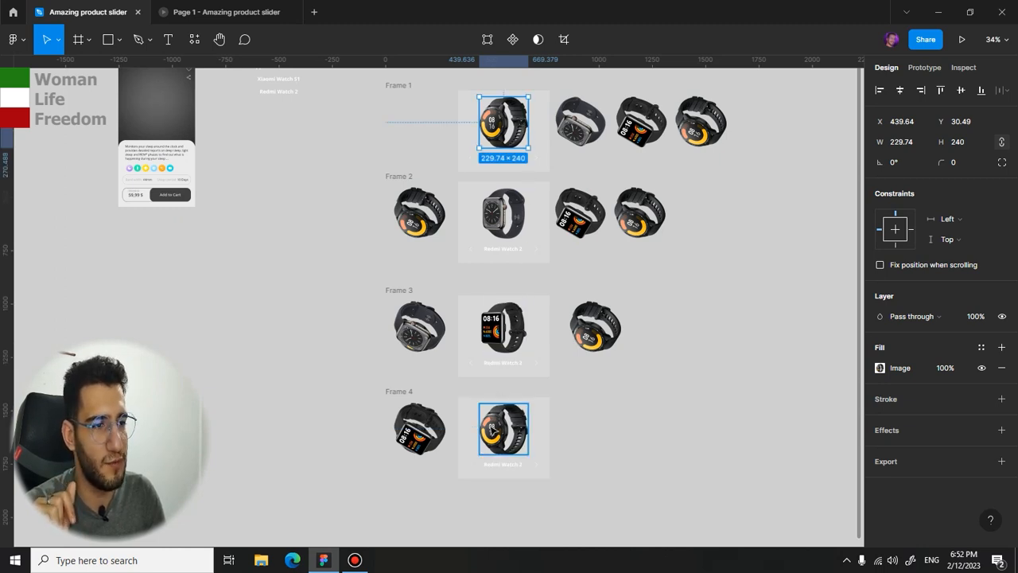
{"action": "left_click", "coordinate": [502, 413]}
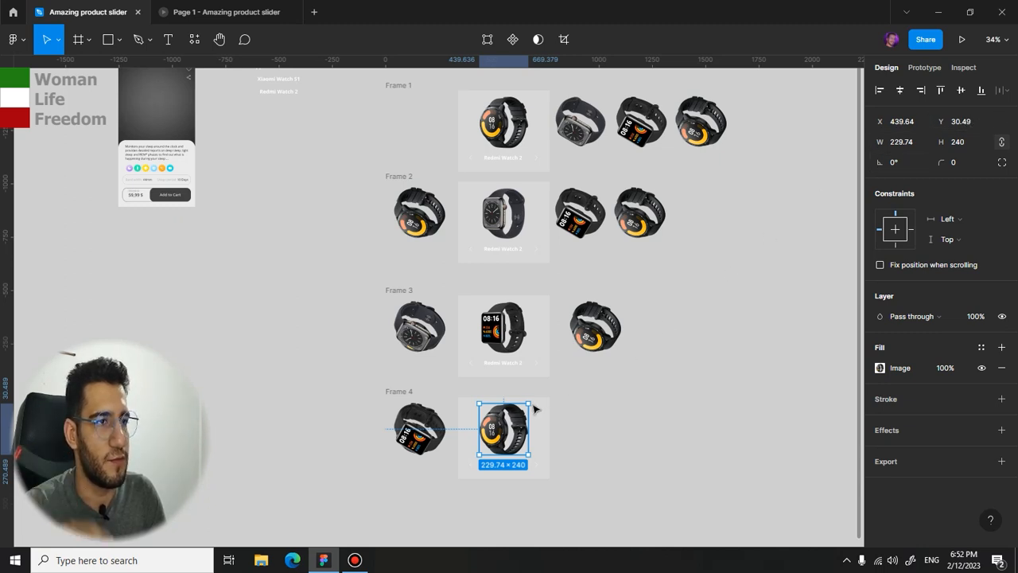
{"action": "left_click", "coordinate": [525, 137]}
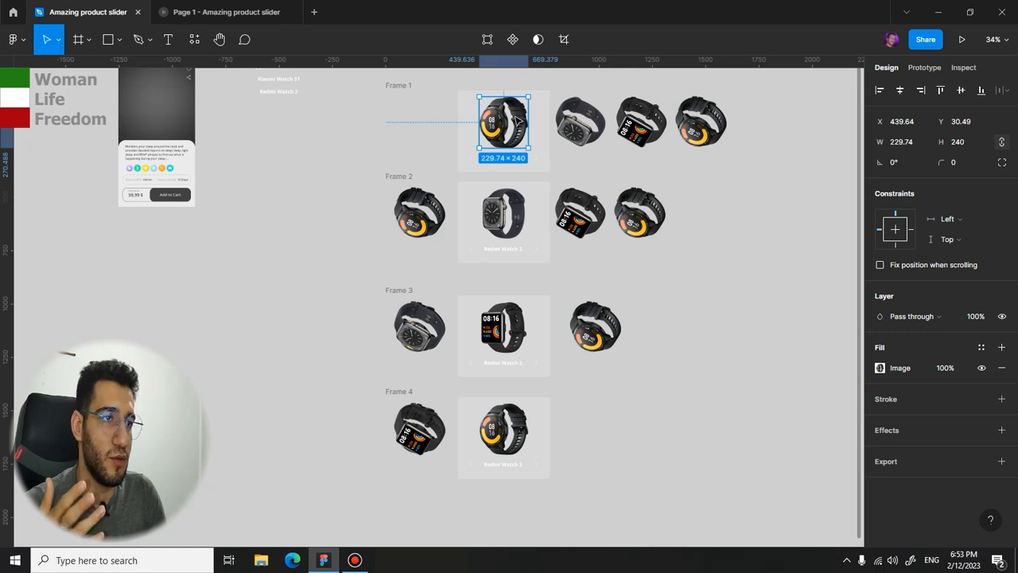
{"action": "left_click_drag", "start_coordinate": [393, 130], "coordinate": [375, 141]}
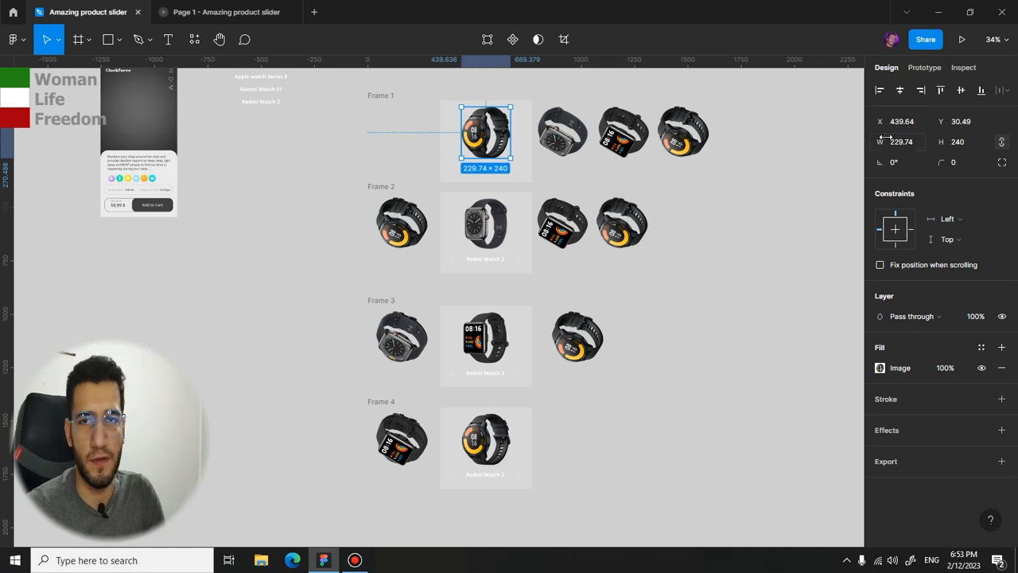
- Turn the first slider frame into a component
{"action": "left_click", "coordinate": [395, 97]}
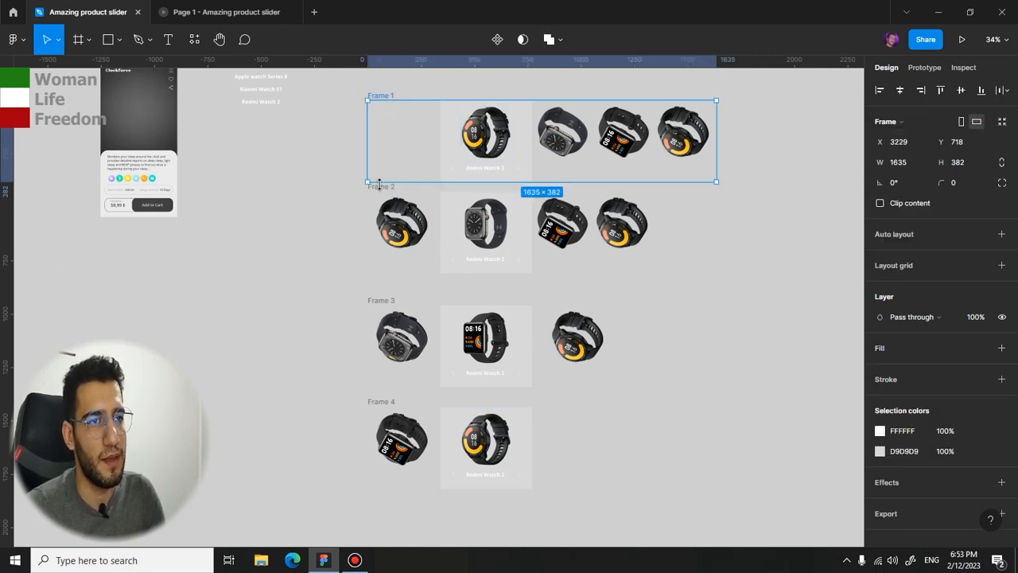
{"action": "left_click_drag", "start_coordinate": [458, 155], "coordinate": [414, 137]}
{"action": "scroll", "coordinate": [443, 195], "scroll_direction": "up", "scroll_amount": 1}
{"action": "left_click_drag", "start_coordinate": [277, 94], "coordinate": [262, 115]}
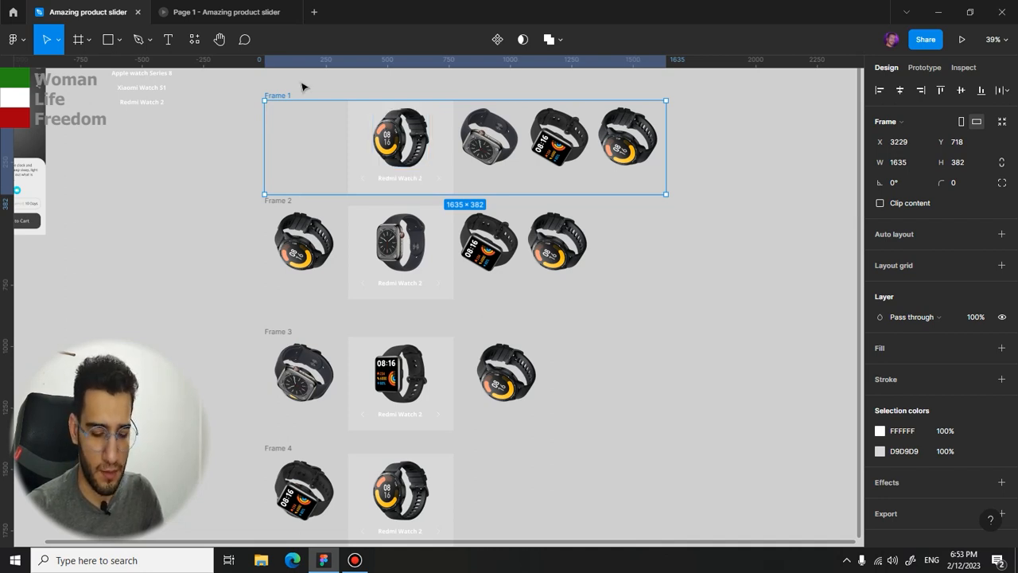
{"action": "key", "text": "ctrl+alt+k"}
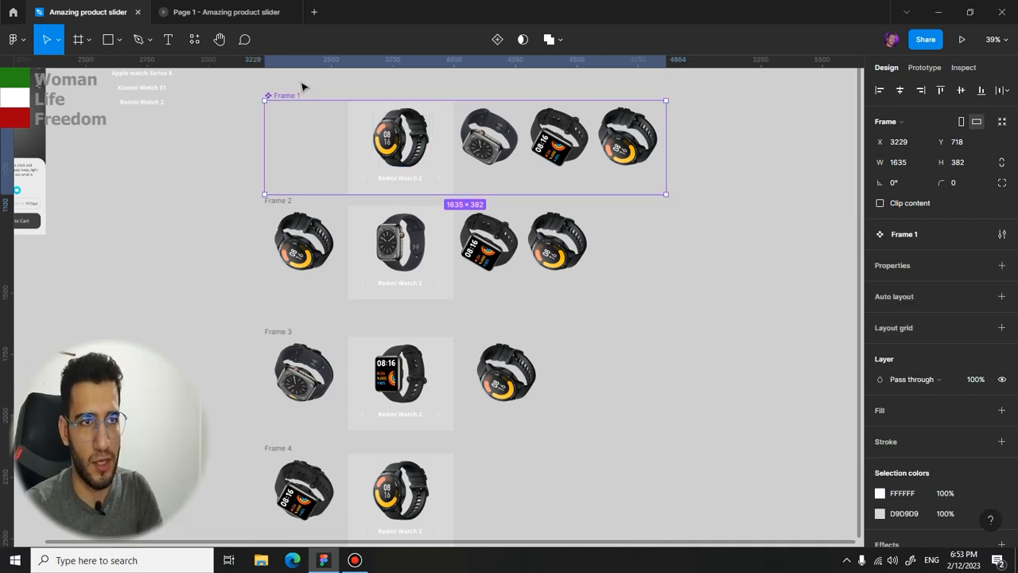
- Turn Frame 2, Frame 3 and Frame 4 each into a separate component
{"action": "right_click", "coordinate": [282, 204]}
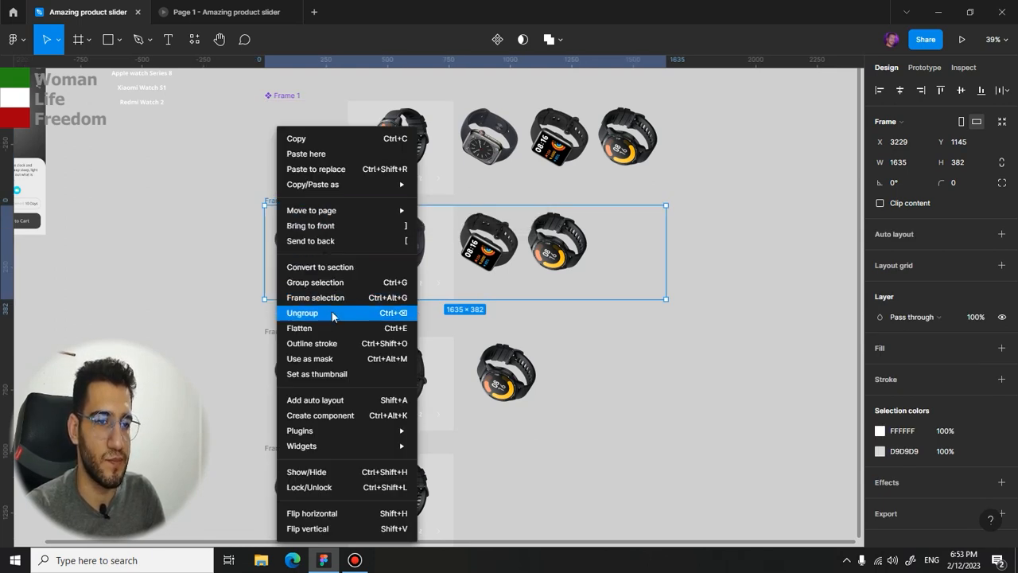
{"action": "left_click", "coordinate": [346, 415]}
{"action": "scroll", "coordinate": [629, 400], "scroll_direction": "down", "scroll_amount": 3}
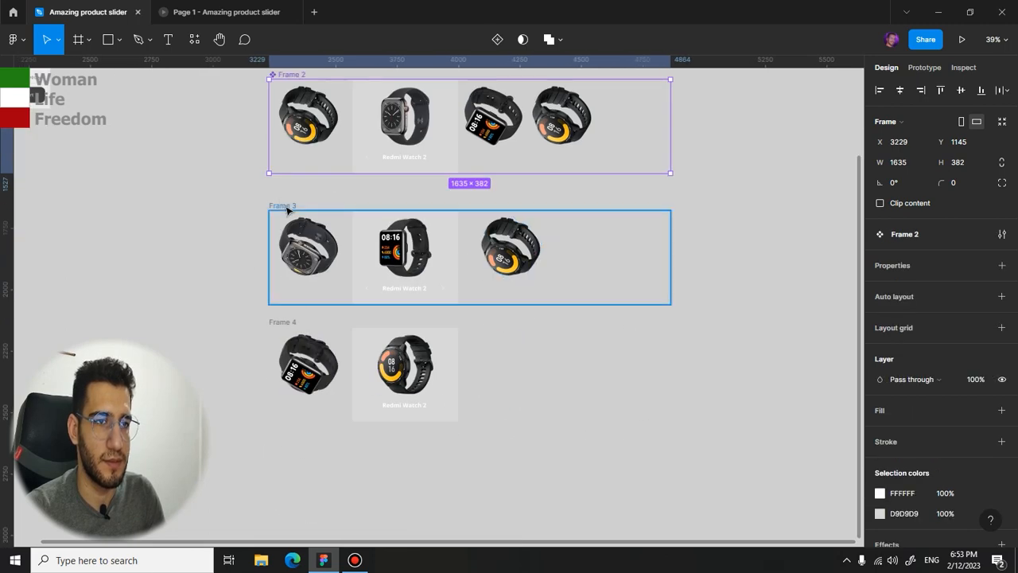
{"action": "right_click", "coordinate": [281, 263]}
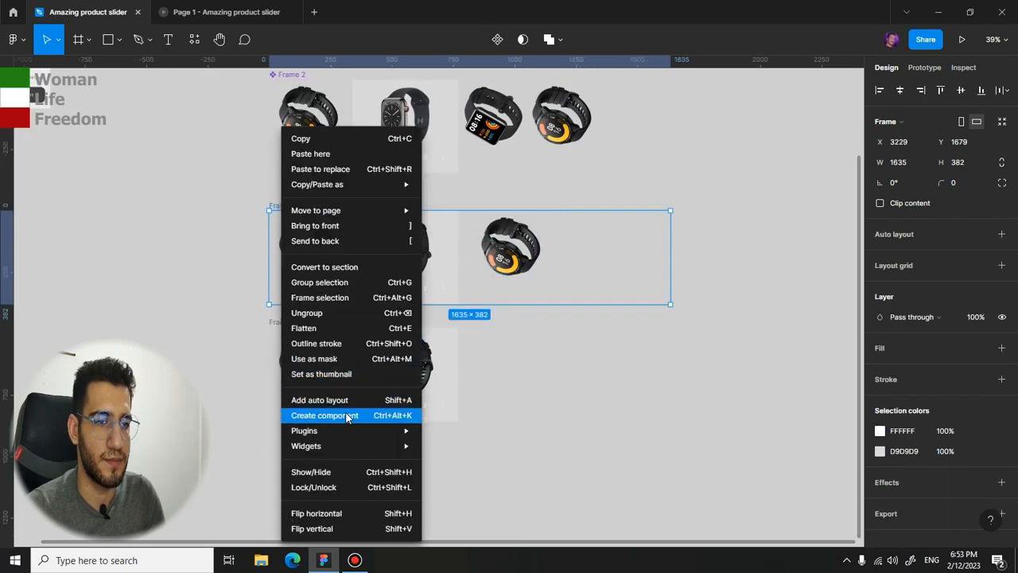
{"action": "right_click", "coordinate": [275, 323]}
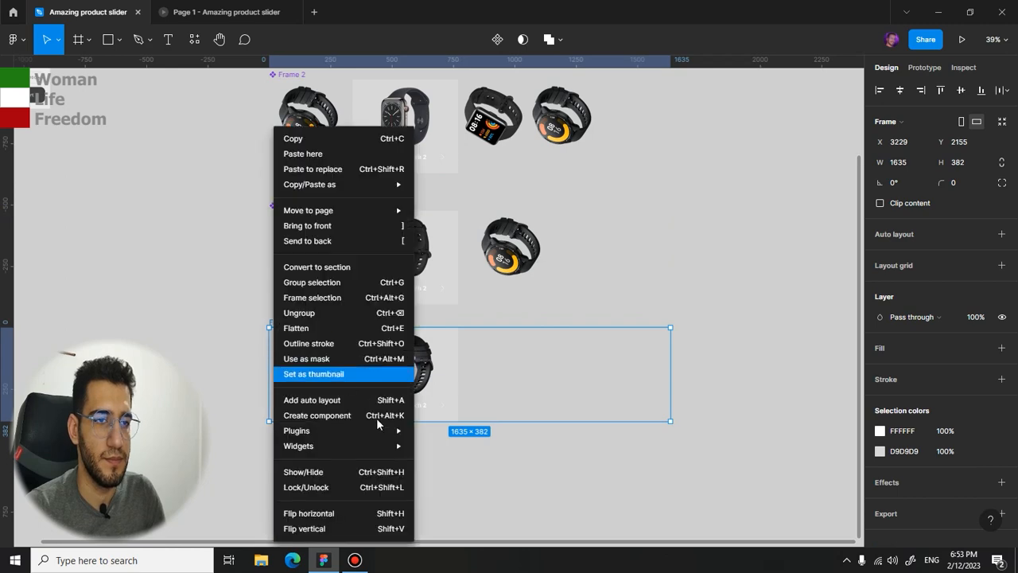
{"action": "key", "text": "ctrl+alt+k"}
{"action": "scroll", "coordinate": [629, 311], "scroll_direction": "down", "scroll_amount": 5}
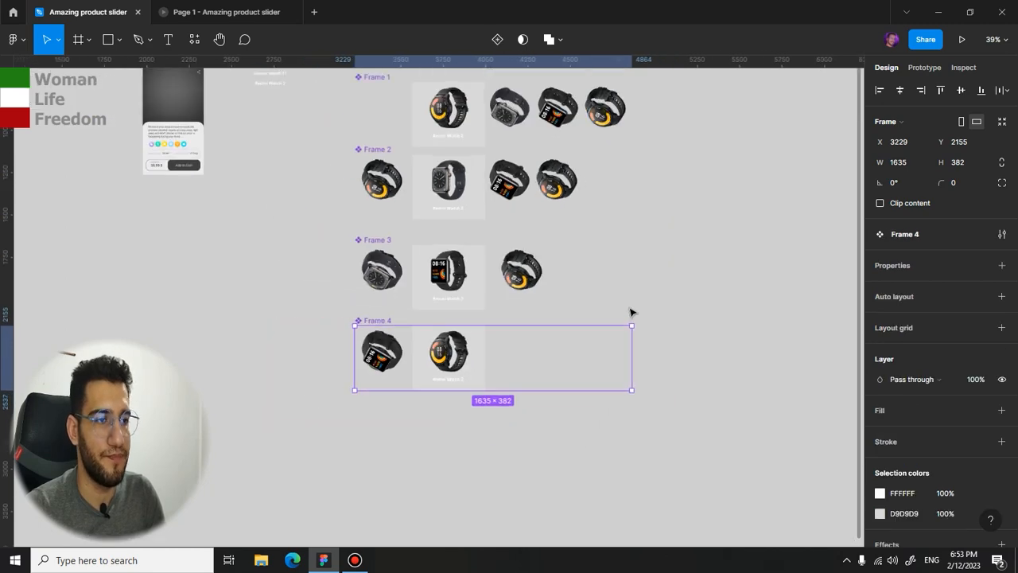
- Replace the product name in Frame 3 with "Xiaomi Watch S1", copied from the loose name labels beside the frames
{"action": "scroll", "coordinate": [445, 199], "scroll_direction": "up", "scroll_amount": 3}
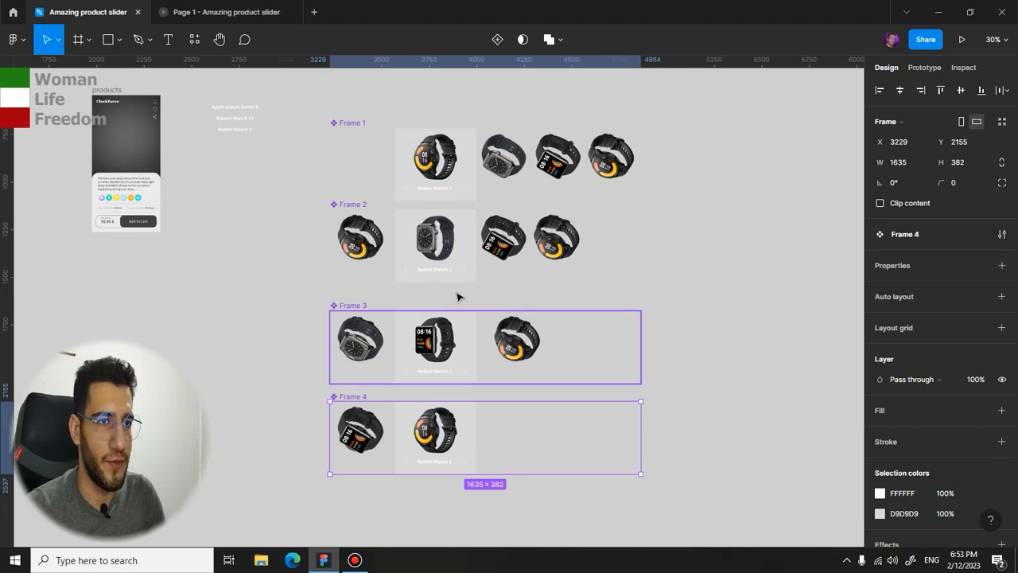
{"action": "scroll", "coordinate": [422, 273], "scroll_direction": "up", "scroll_amount": 2}
{"action": "scroll", "coordinate": [270, 239], "scroll_direction": "up", "scroll_amount": 1}
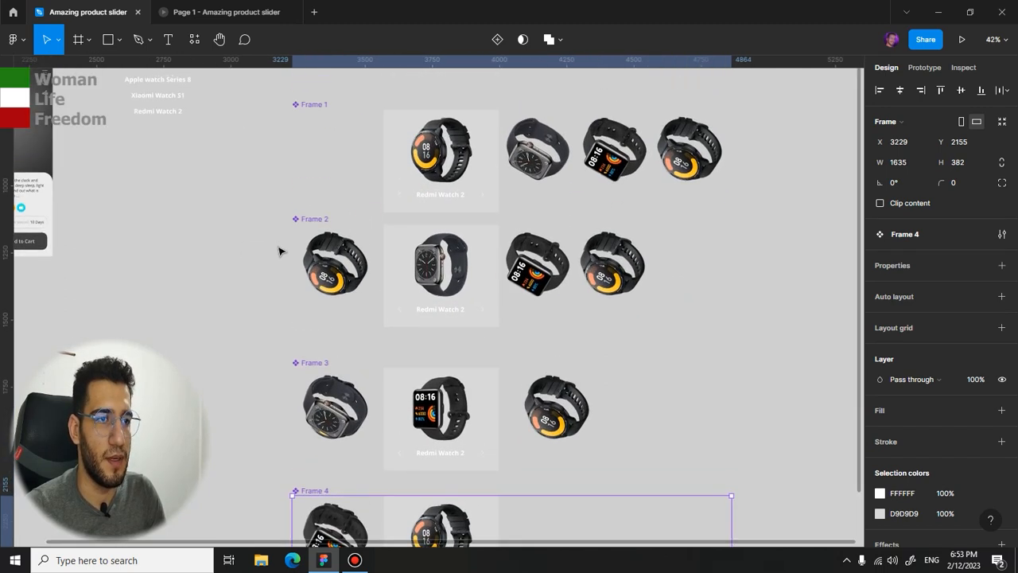
{"action": "double_click", "coordinate": [170, 97]}
{"action": "key", "text": "ctrl+c"}
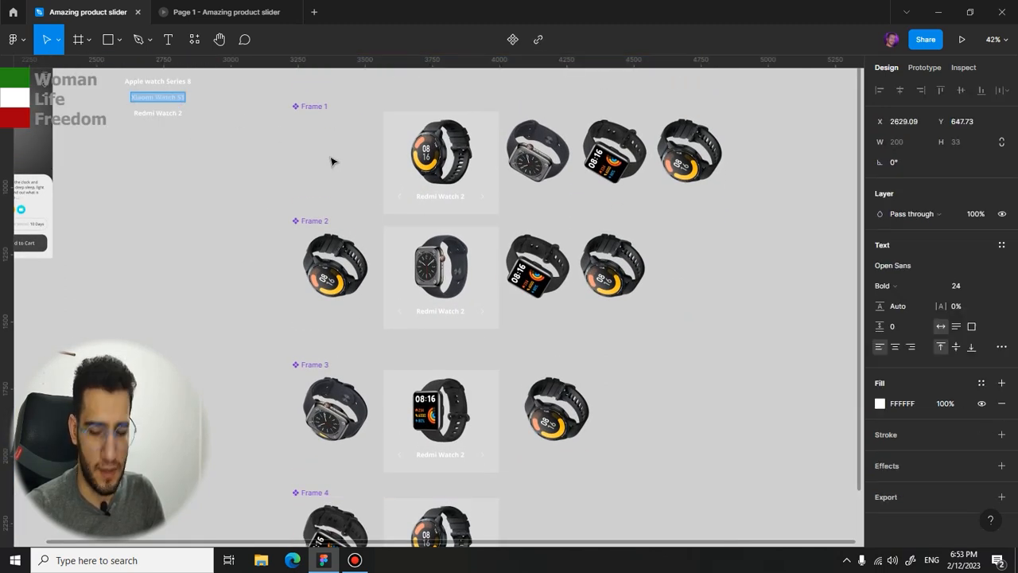
{"action": "scroll", "coordinate": [409, 249], "scroll_direction": "down", "scroll_amount": 1}
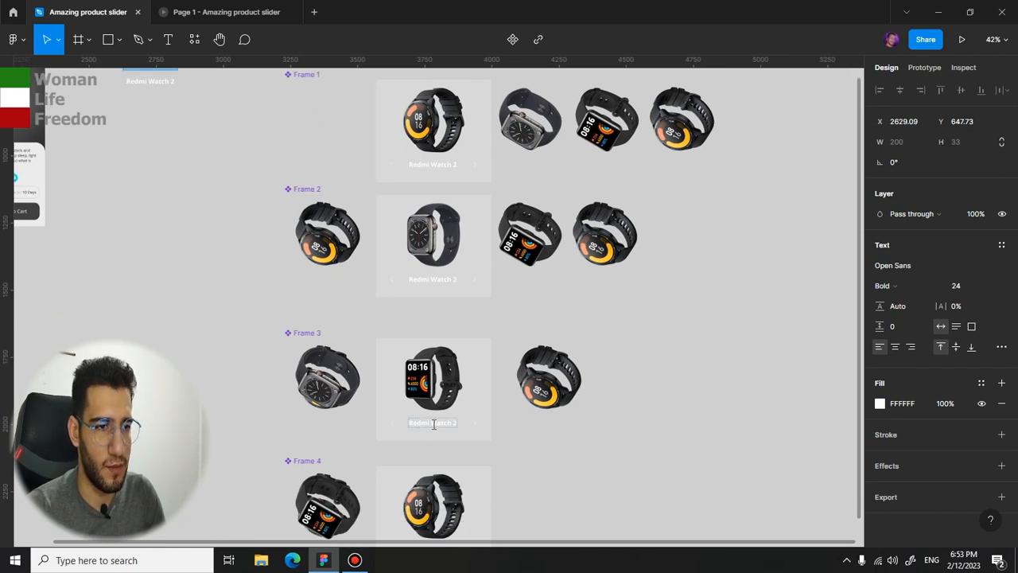
{"action": "double_click", "coordinate": [434, 424]}
{"action": "key", "text": "ctrl+v"}
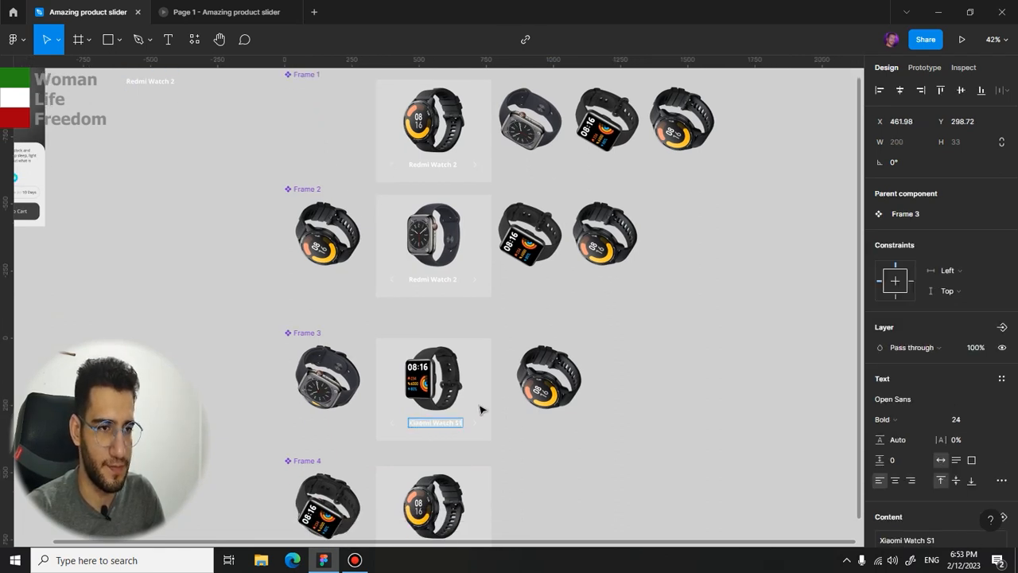
- Set Frame 3's product name to centre alignment and centre it between the two arrows, 25 px from each
{"action": "left_click", "coordinate": [895, 480]}
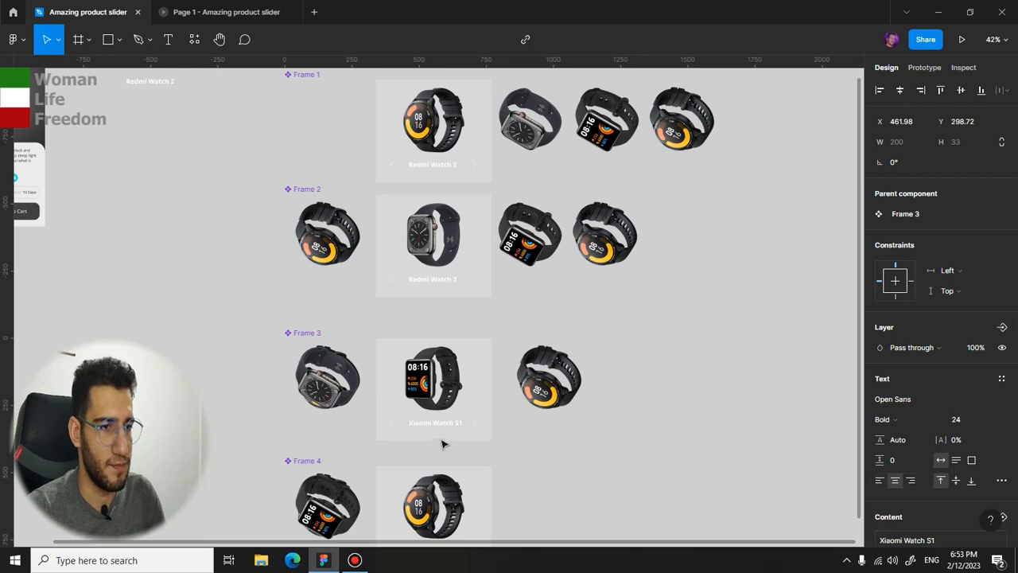
{"action": "key", "text": "Escape"}
{"action": "left_click_drag", "start_coordinate": [444, 427], "coordinate": [428, 427]}
{"action": "scroll", "coordinate": [433, 430], "scroll_direction": "up", "scroll_amount": 5}
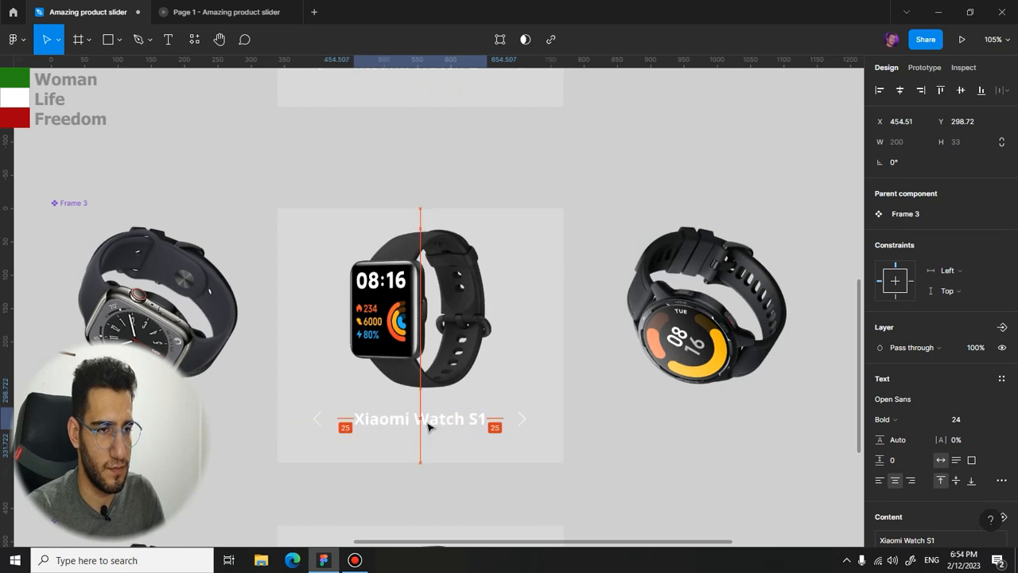
- Replace Frame 2's product name with the copied "Apple watch Series 8" label and centre it between the arrows
{"action": "scroll", "coordinate": [423, 419], "scroll_direction": "down", "scroll_amount": 1}
{"action": "left_click_drag", "start_coordinate": [297, 95], "coordinate": [398, 425]}
{"action": "scroll", "coordinate": [395, 295], "scroll_direction": "down", "scroll_amount": 2}
{"action": "left_click_drag", "start_coordinate": [150, 114], "coordinate": [243, 210]}
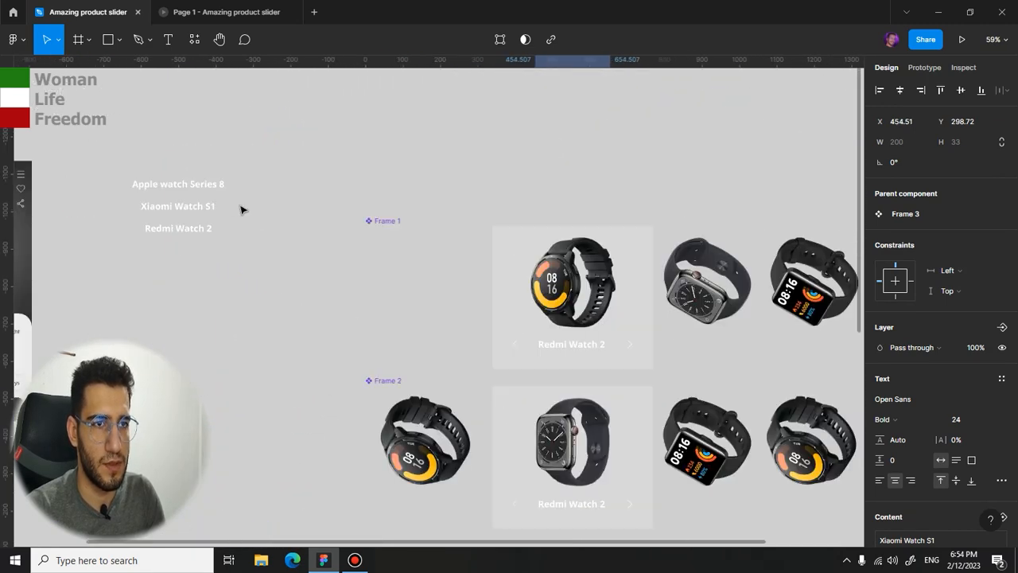
{"action": "double_click", "coordinate": [202, 183]}
{"action": "key", "text": "ctrl+c"}
{"action": "scroll", "coordinate": [509, 352], "scroll_direction": "up", "scroll_amount": 4}
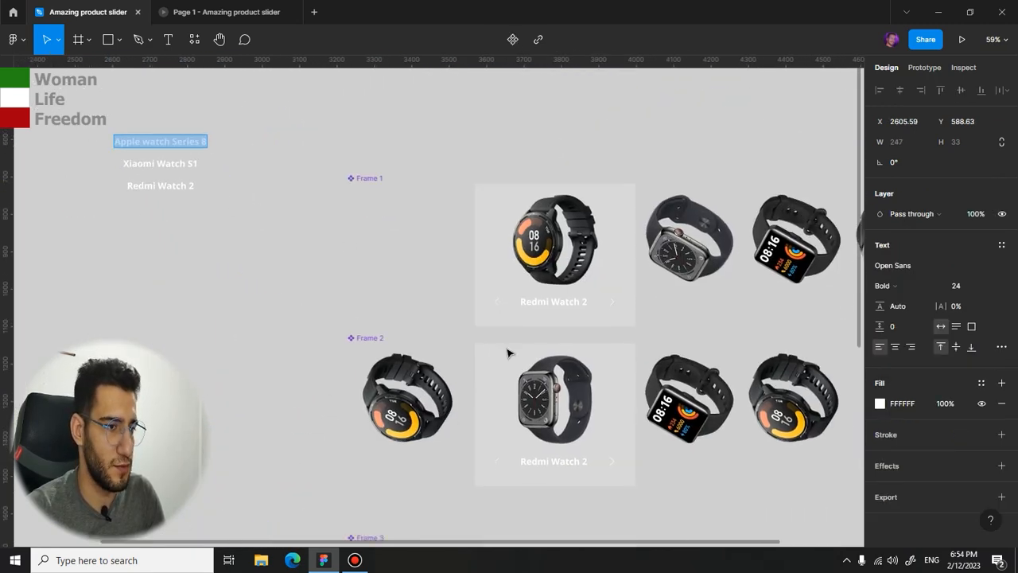
{"action": "double_click", "coordinate": [557, 437]}
{"action": "key", "text": "ctrl+v"}
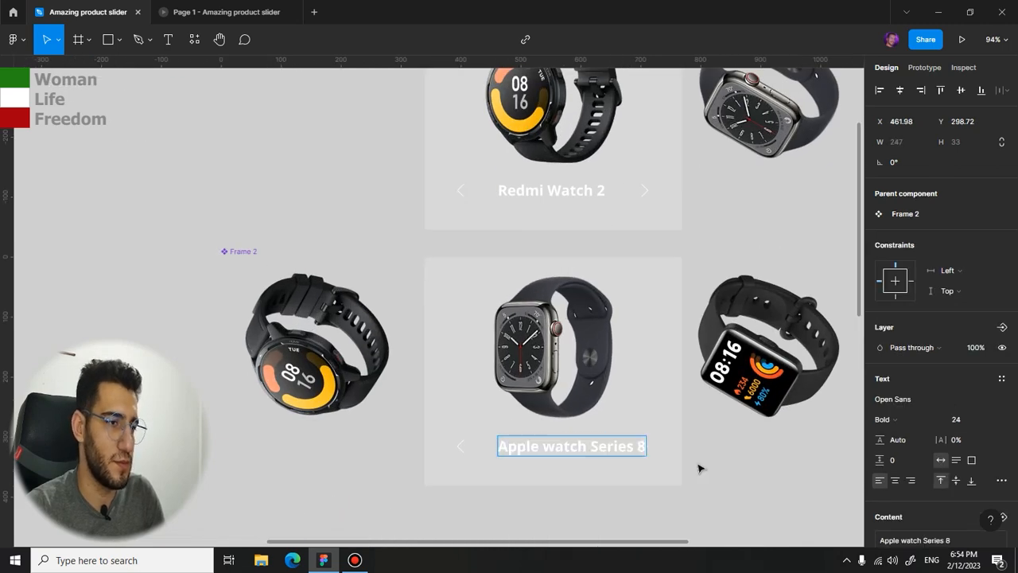
{"action": "key", "text": "Escape"}
{"action": "left_click_drag", "start_coordinate": [593, 451], "coordinate": [589, 455]}
- Move all four frame components together about 640 px to the right and slightly up
{"action": "scroll", "coordinate": [589, 454], "scroll_direction": "down", "scroll_amount": 8}
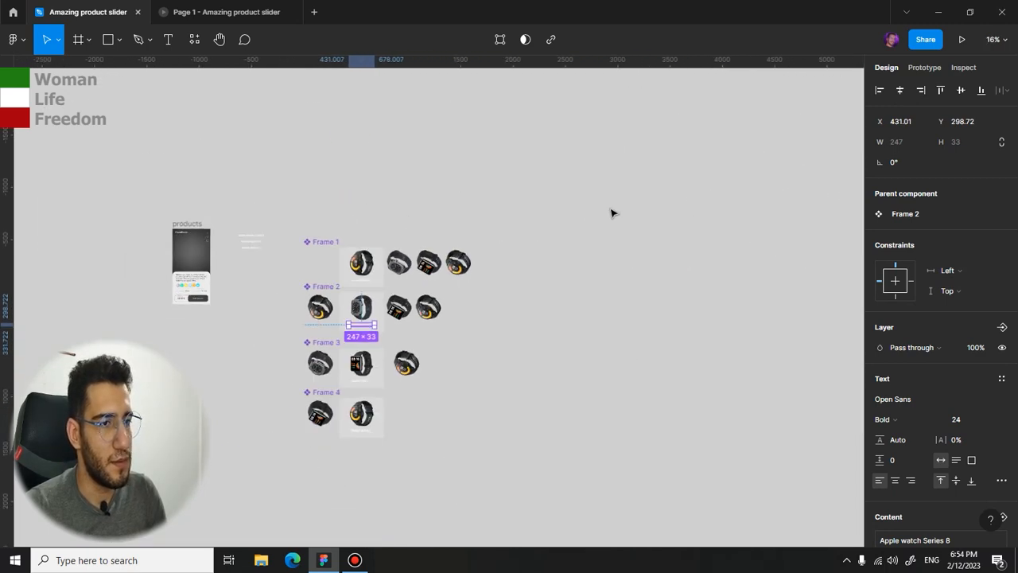
{"action": "left_click_drag", "start_coordinate": [611, 213], "coordinate": [297, 485]}
{"action": "scroll", "coordinate": [300, 343], "scroll_direction": "up", "scroll_amount": 3}
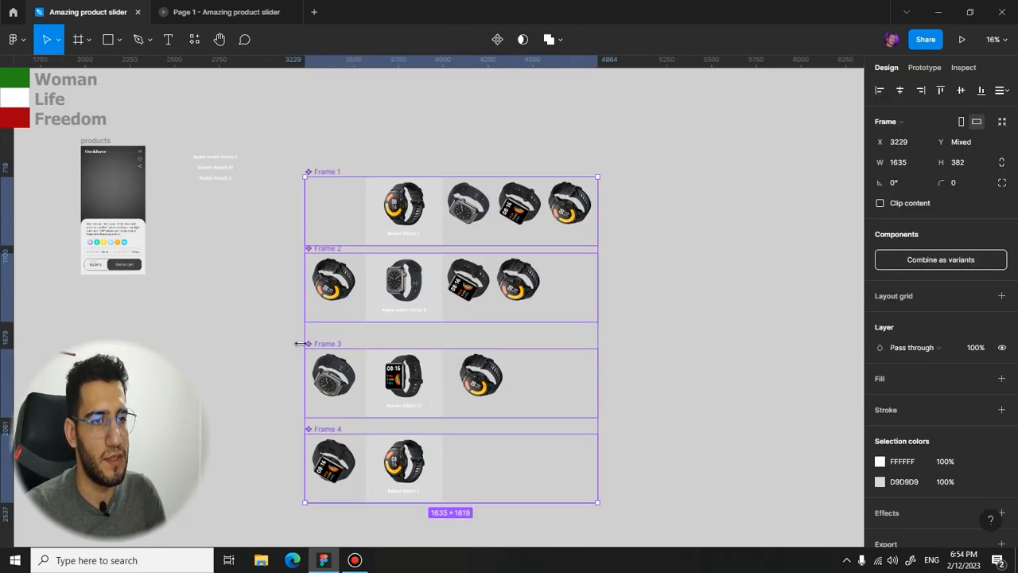
{"action": "scroll", "coordinate": [388, 285], "scroll_direction": "up", "scroll_amount": 1}
{"action": "left_click_drag", "start_coordinate": [390, 259], "coordinate": [354, 208]}
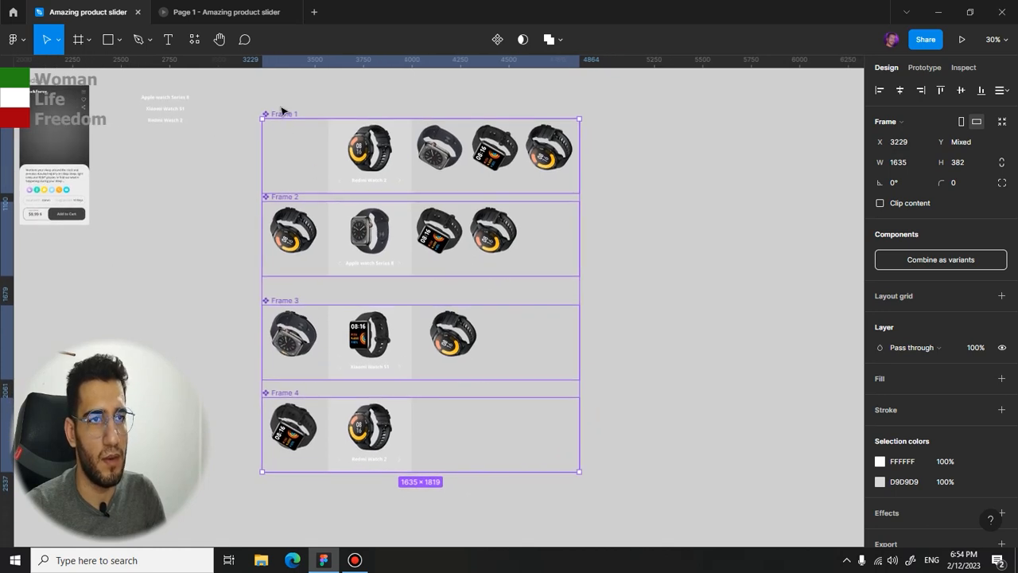
{"action": "left_click_drag", "start_coordinate": [308, 113], "coordinate": [432, 103]}
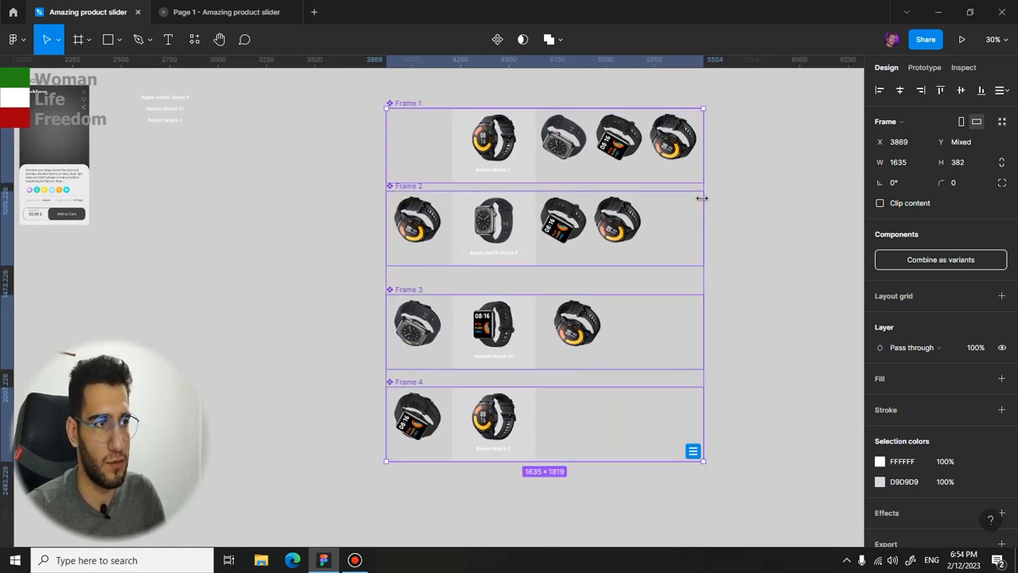
- Narrow all four components together to 430 px wide so their bounds match the central cards, leaving the neighbouring watches outside
{"action": "left_click_drag", "start_coordinate": [701, 198], "coordinate": [535, 201]}
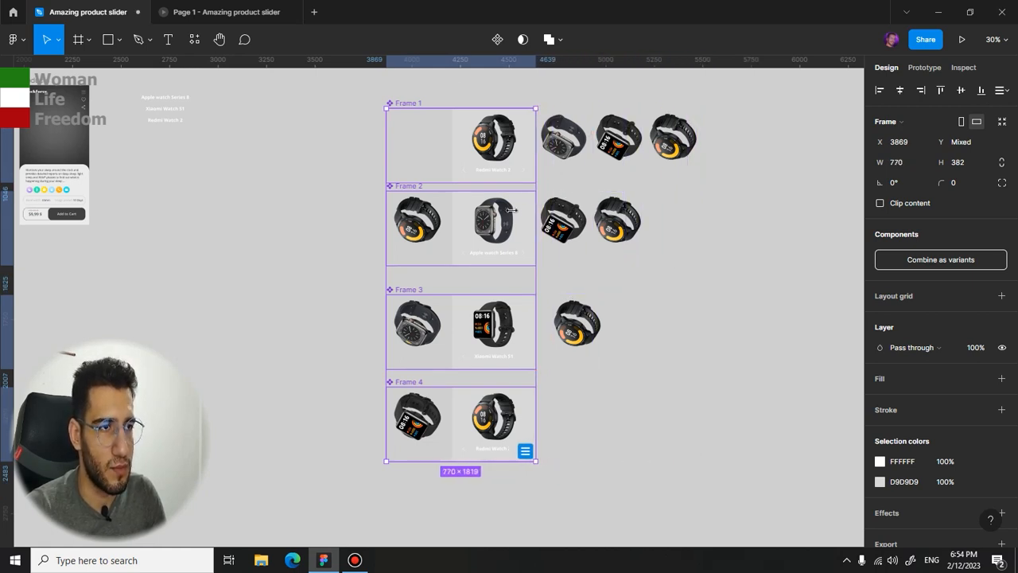
{"action": "left_click_drag", "start_coordinate": [440, 240], "coordinate": [455, 239]}
{"action": "key", "text": "Escape"}
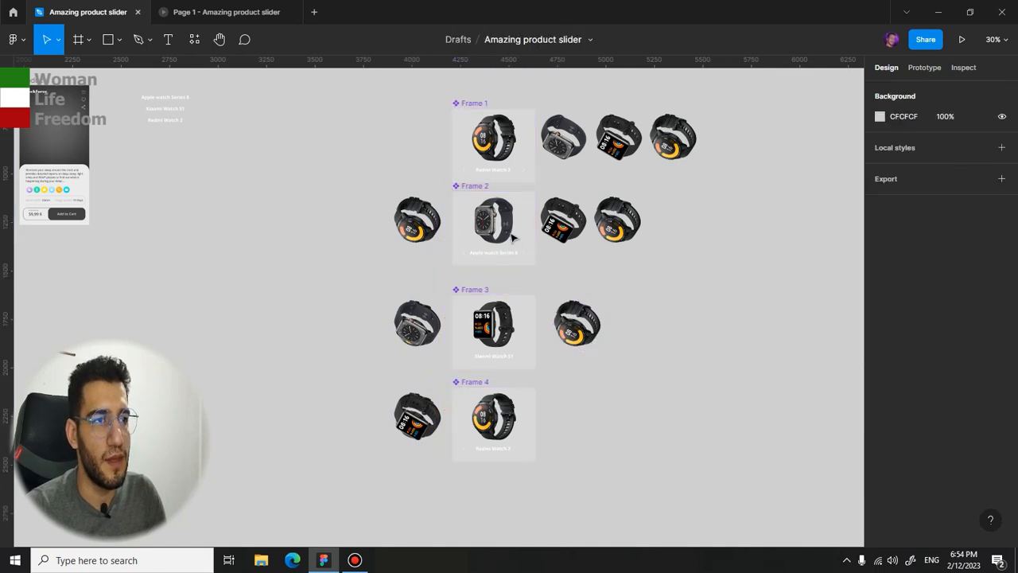
- Hide the D9D9D9 fill of the card background rectangles in all four components
{"action": "left_click", "coordinate": [518, 152]}
{"action": "left_click", "coordinate": [531, 228], "text": "shift"}
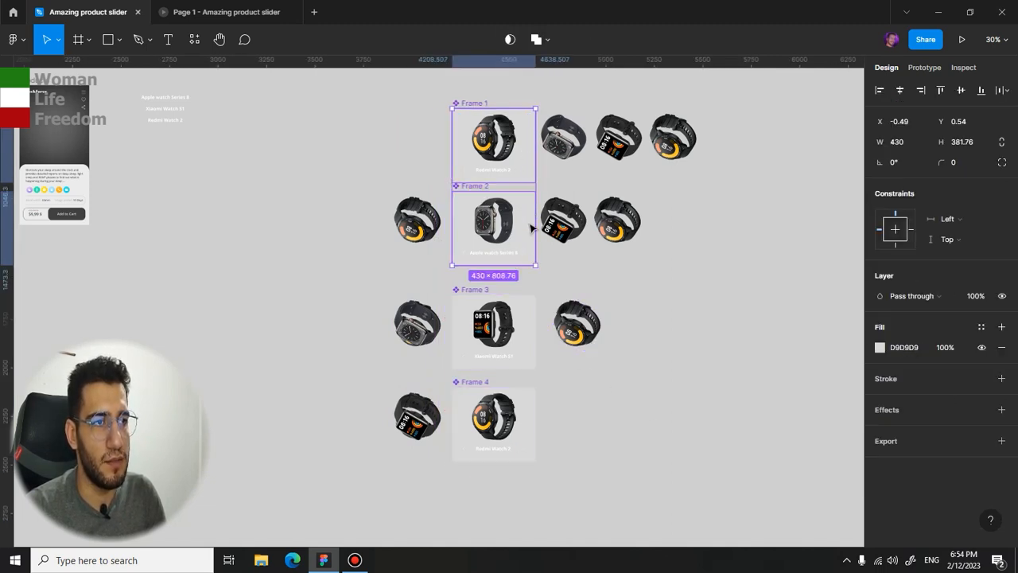
{"action": "left_click", "coordinate": [531, 314], "text": "shift"}
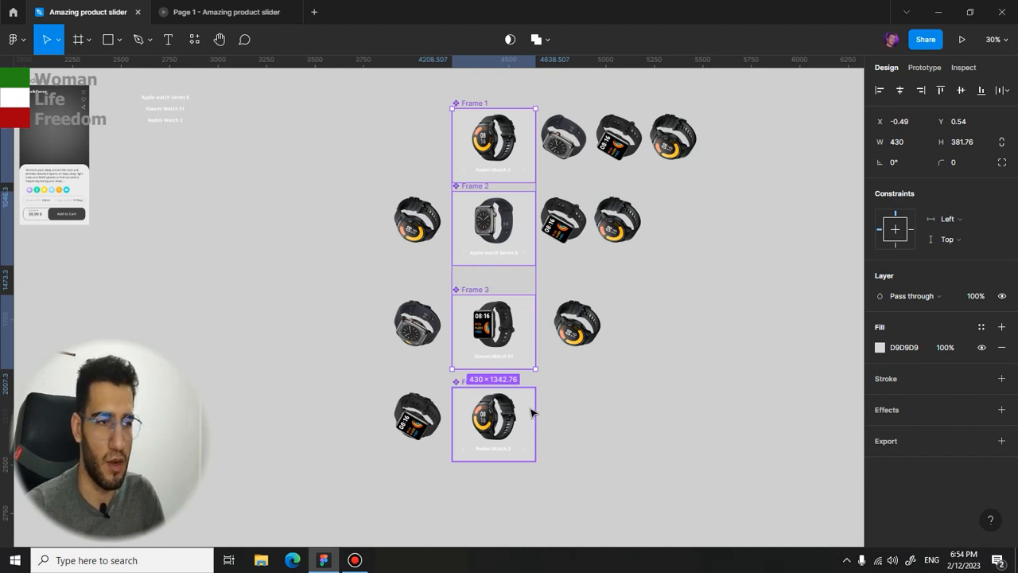
{"action": "left_click", "coordinate": [531, 411], "text": "shift"}
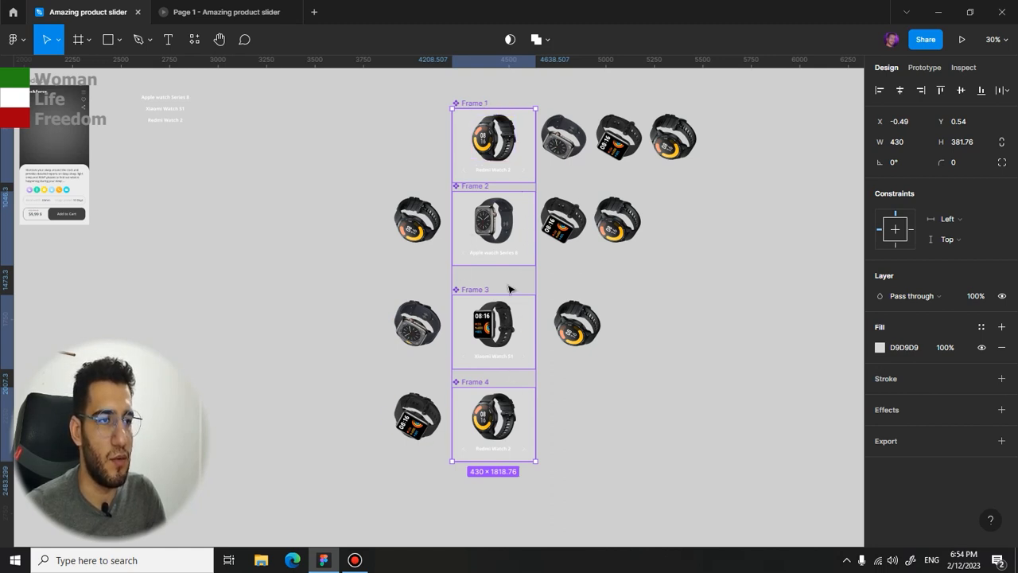
{"action": "left_click", "coordinate": [981, 347]}
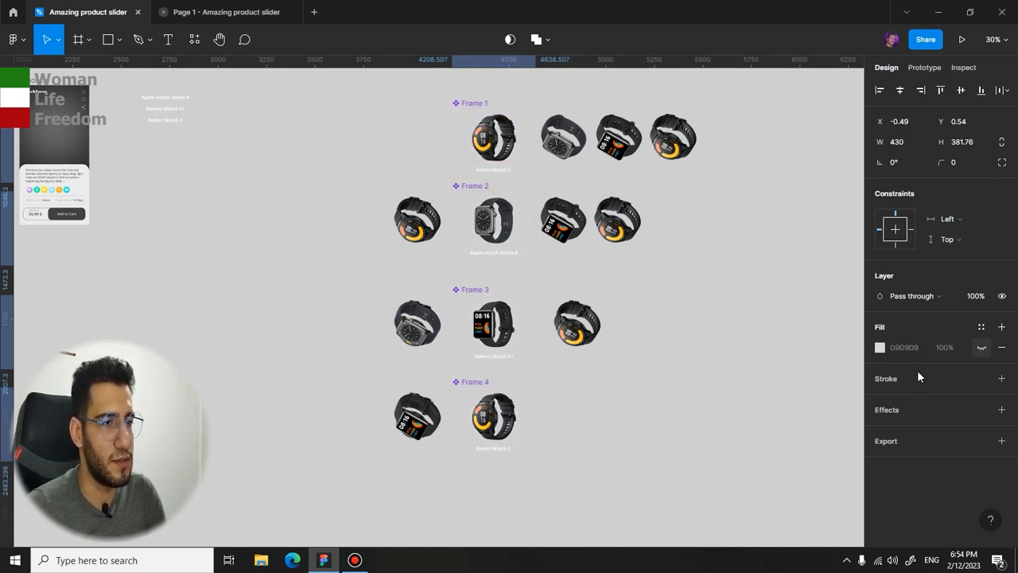
{"action": "left_click", "coordinate": [734, 242]}
- Turn on content clipping for all four frame components so the neighbouring watches outside their bounds are hidden
{"action": "left_click_drag", "start_coordinate": [357, 95], "coordinate": [477, 104]}
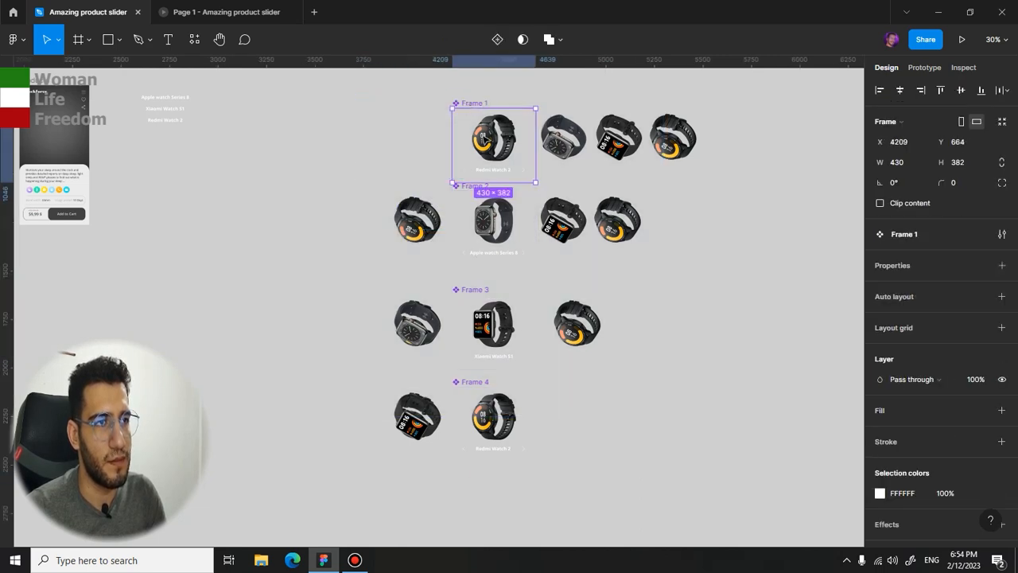
{"action": "scroll", "coordinate": [466, 183], "scroll_direction": "up", "scroll_amount": 3}
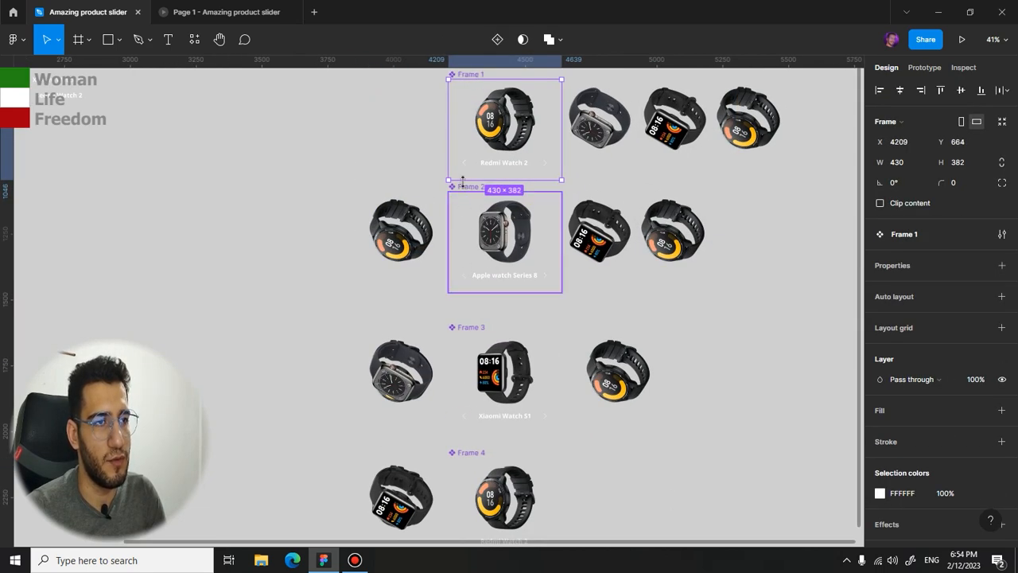
{"action": "left_click", "coordinate": [466, 210], "text": "shift"}
{"action": "left_click", "coordinate": [462, 407], "text": "shift"}
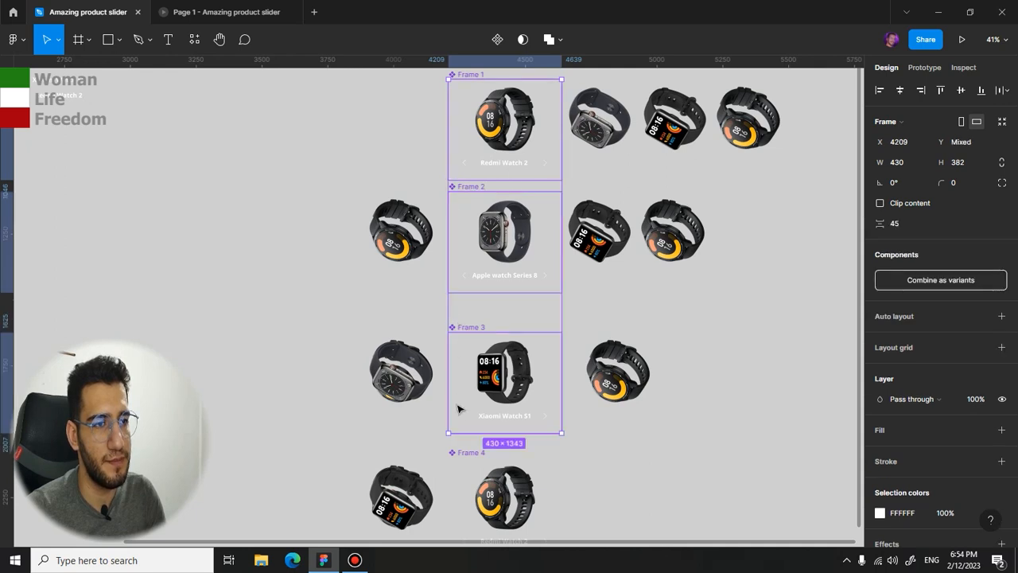
{"action": "left_click", "coordinate": [463, 457], "text": "shift"}
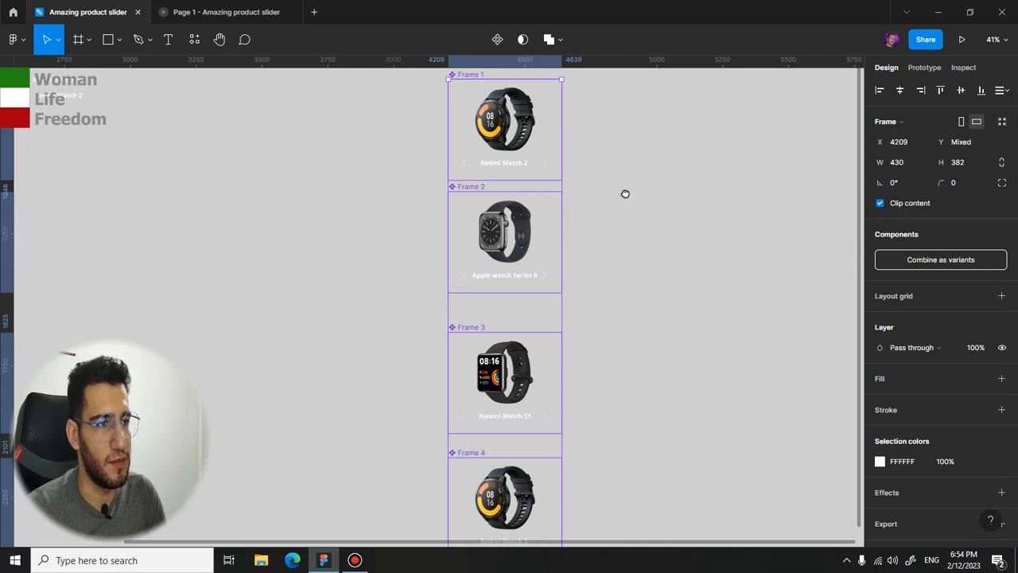
- Combine the four selected watch components as variants of a single component set
{"action": "scroll", "coordinate": [612, 205], "scroll_direction": "up", "scroll_amount": 1}
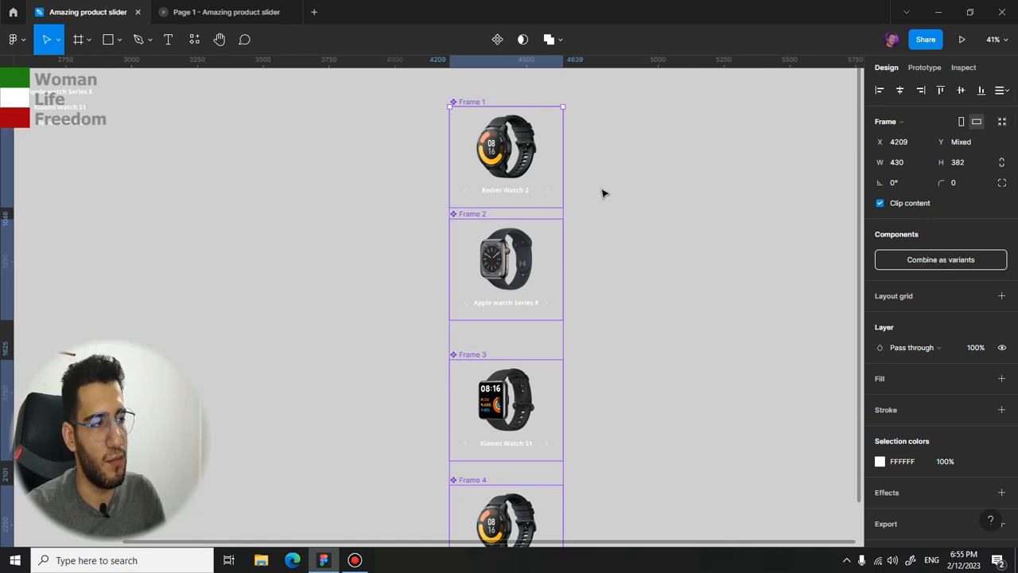
{"action": "left_click", "coordinate": [903, 269]}
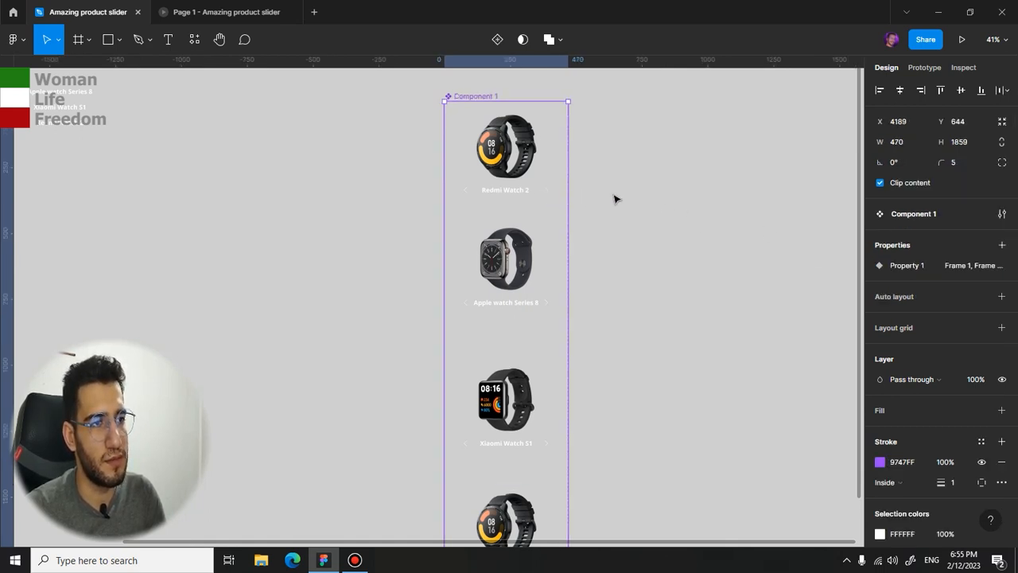
{"action": "scroll", "coordinate": [616, 199], "scroll_direction": "down", "scroll_amount": 2}
{"action": "left_click_drag", "start_coordinate": [505, 117], "coordinate": [466, 117]}
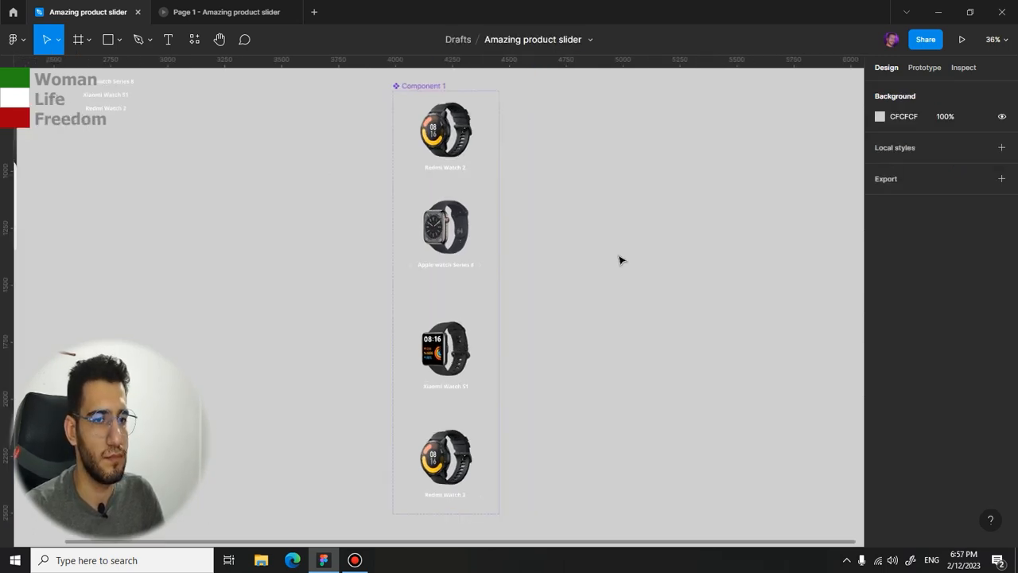
- Add a prototype interaction that changes the first Redmi Watch 2 variant to the Apple watch Series 8 variant (Frame 2) on drag
{"action": "left_click", "coordinate": [924, 70]}
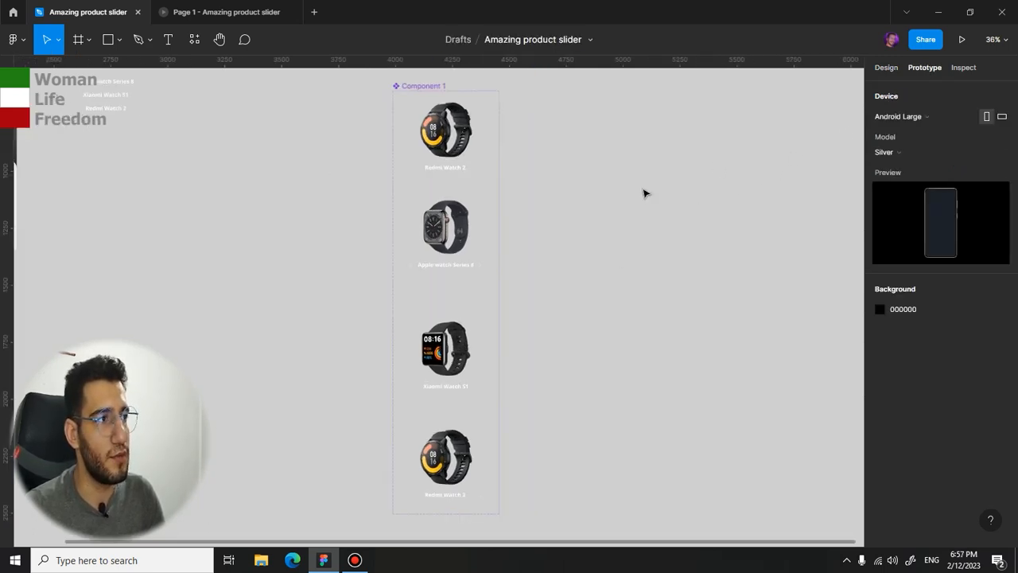
{"action": "left_click_drag", "start_coordinate": [615, 213], "coordinate": [641, 281]}
{"action": "scroll", "coordinate": [463, 232], "scroll_direction": "up", "scroll_amount": 3}
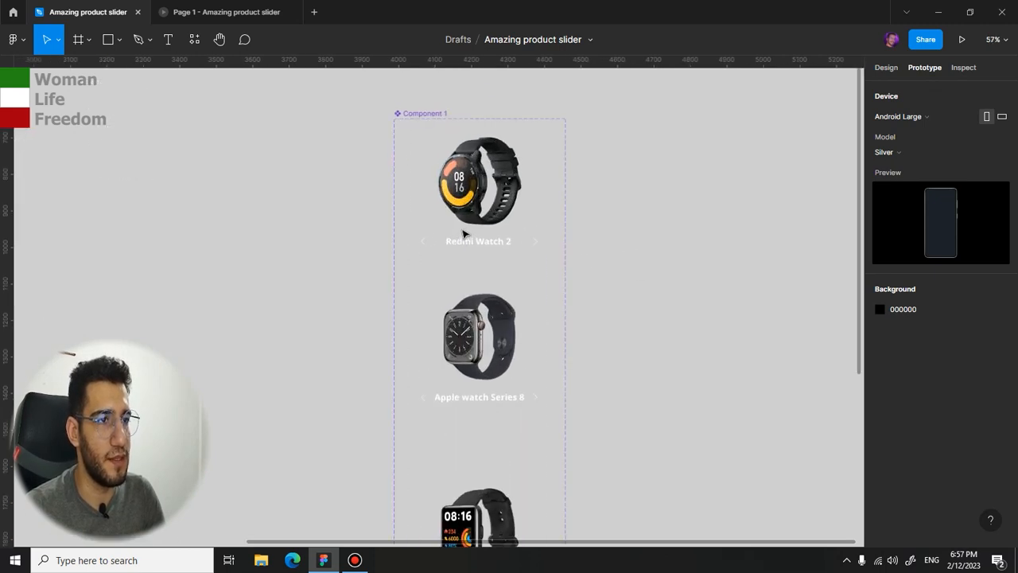
{"action": "left_click", "coordinate": [539, 227]}
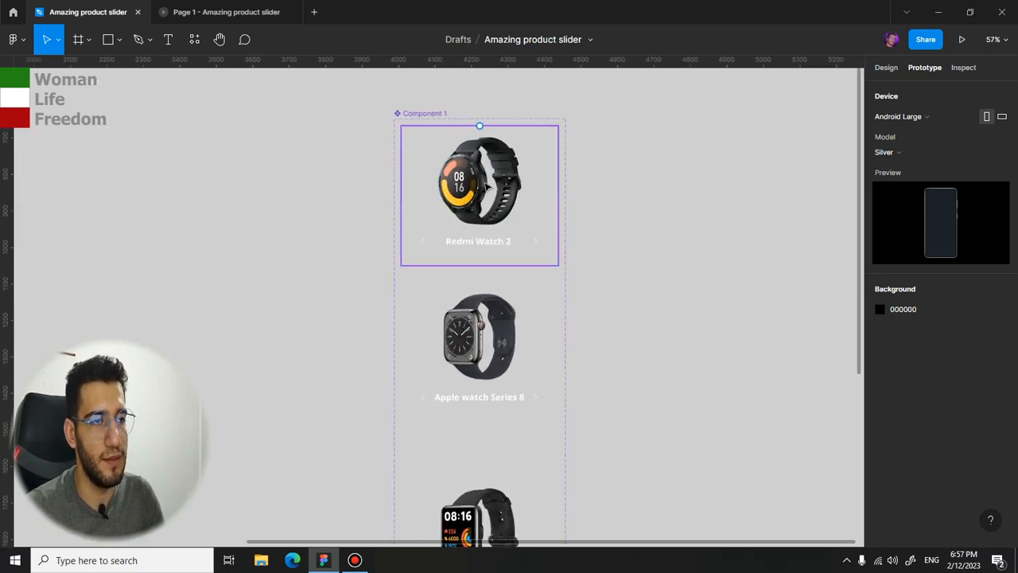
{"action": "left_click", "coordinate": [539, 208]}
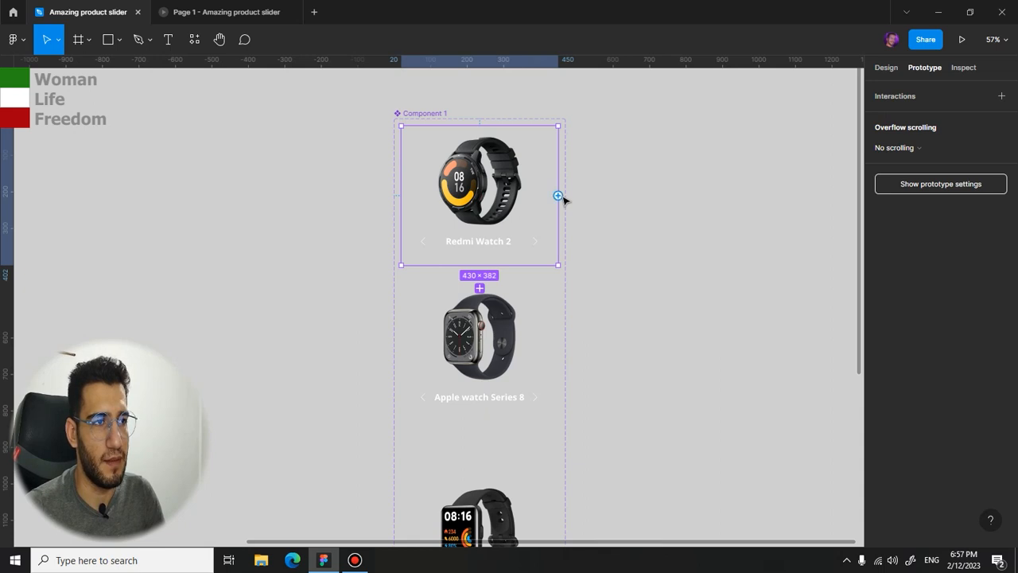
{"action": "left_click_drag", "start_coordinate": [560, 196], "coordinate": [504, 370]}
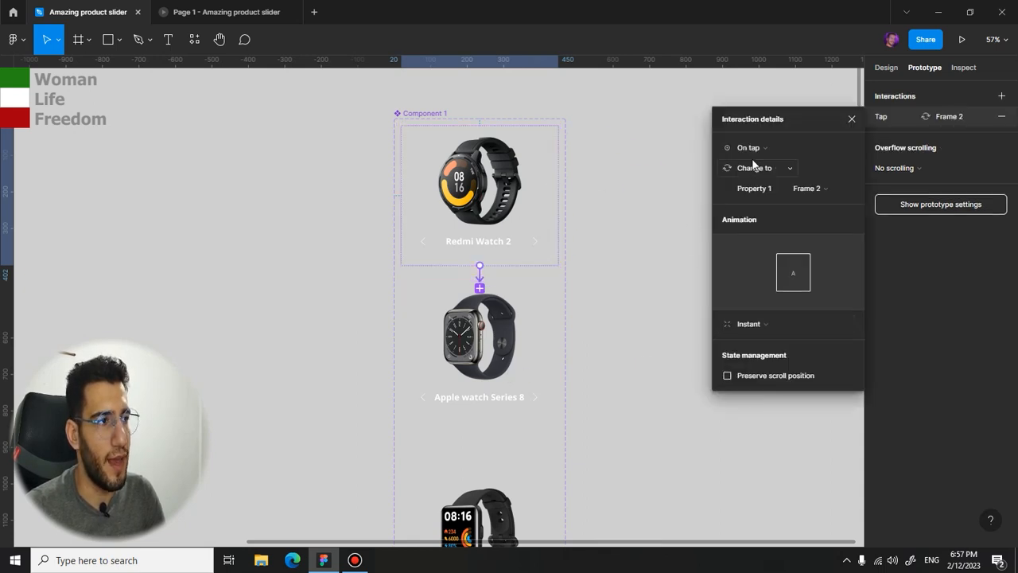
{"action": "left_click", "coordinate": [802, 148]}
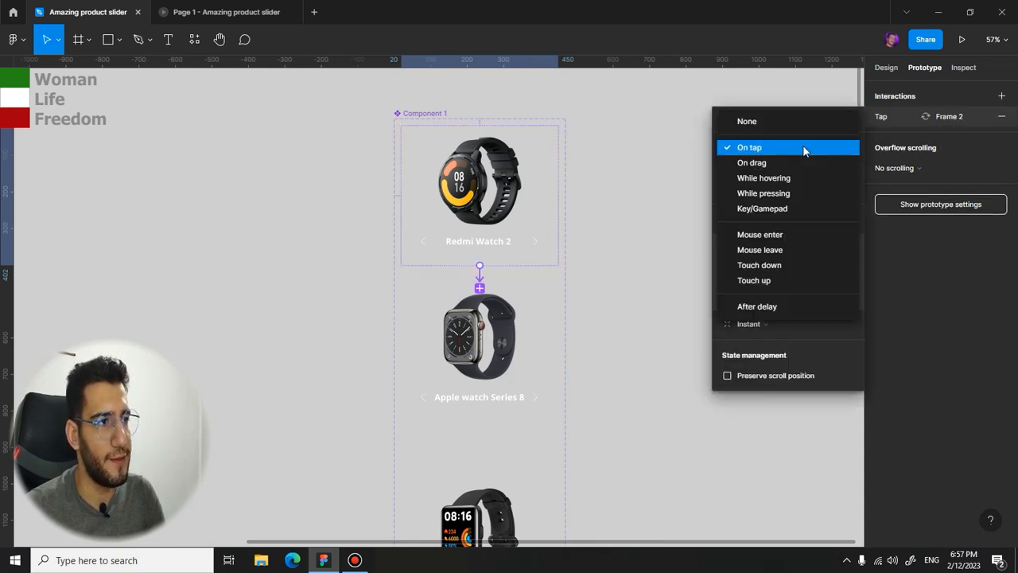
{"action": "left_click", "coordinate": [755, 162]}
- Set this drag interaction's animation to Smart animate with Bouncy easing and a duration of 1200 ms
{"action": "left_click", "coordinate": [752, 239]}
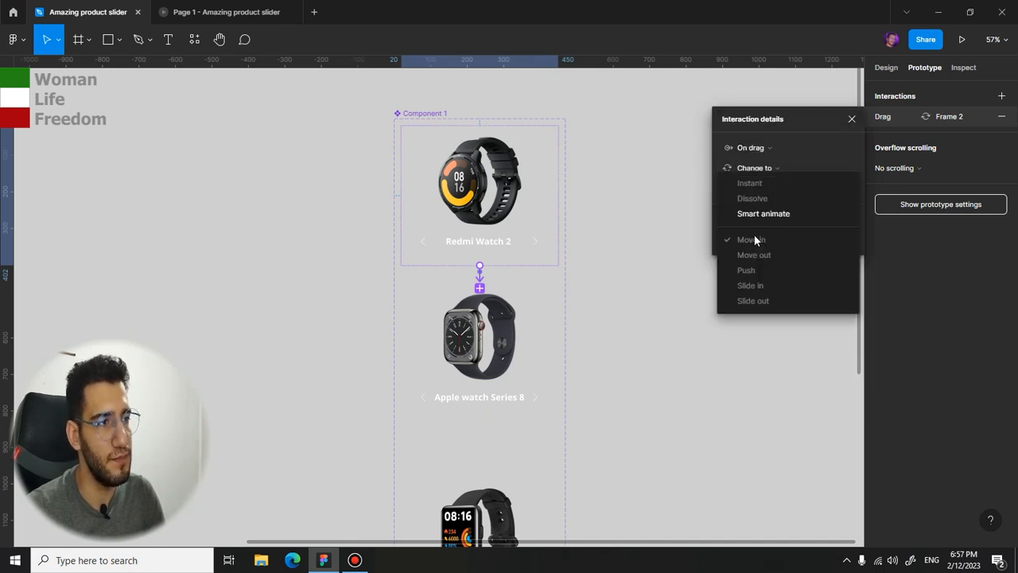
{"action": "left_click", "coordinate": [723, 214]}
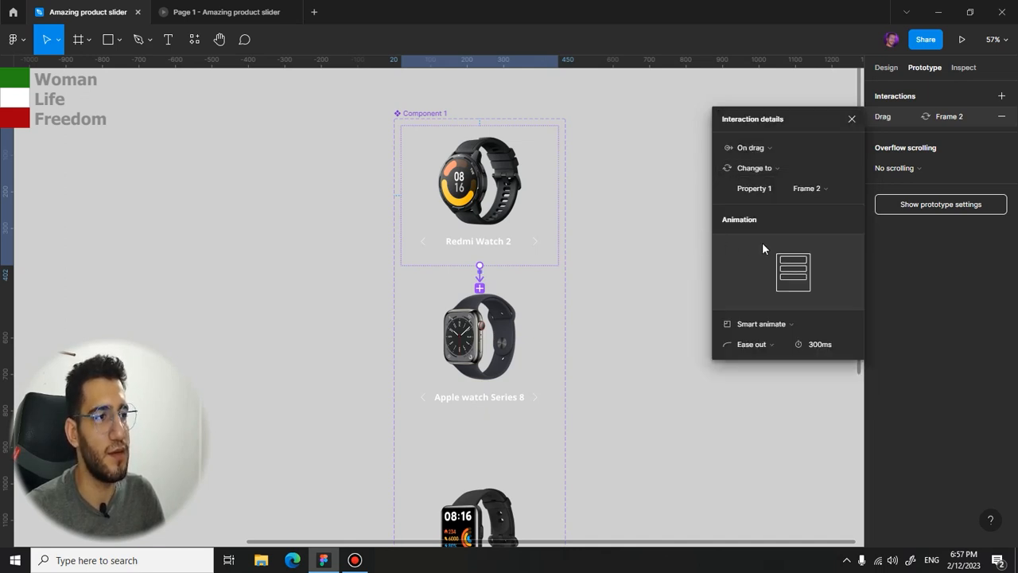
{"action": "left_click", "coordinate": [774, 328]}
{"action": "left_click", "coordinate": [783, 328]}
{"action": "left_click", "coordinate": [751, 534]}
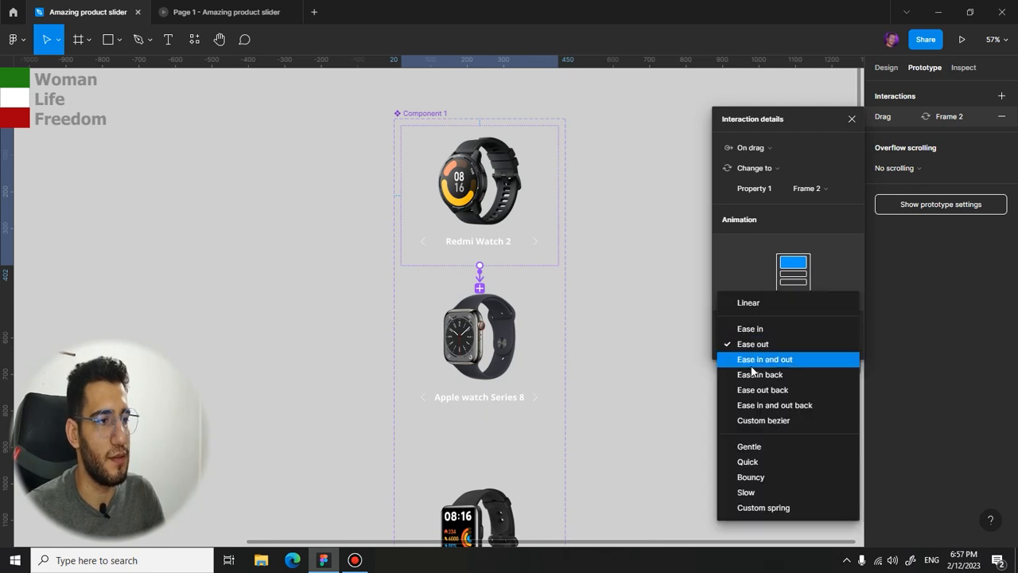
{"action": "left_click", "coordinate": [769, 477]}
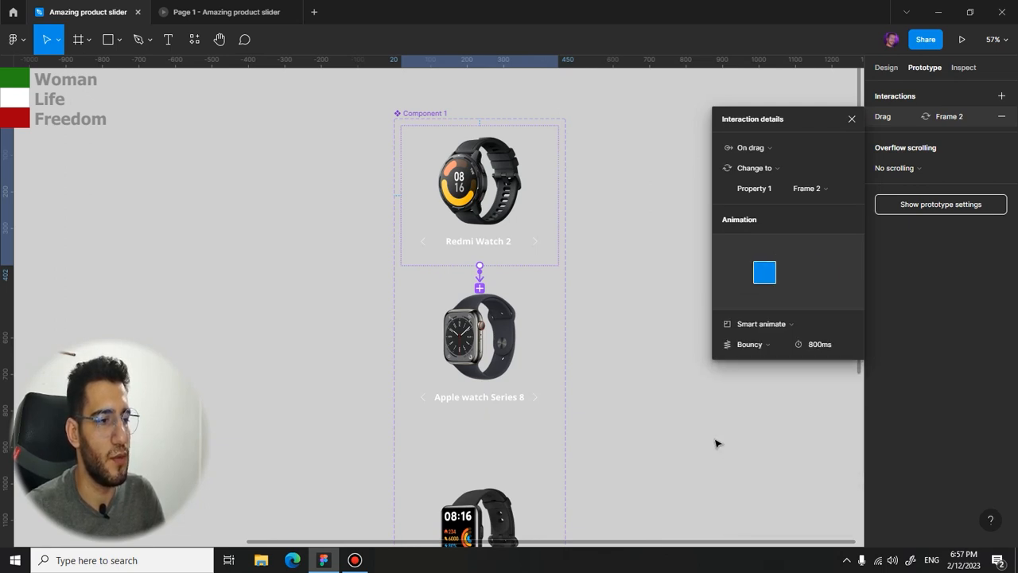
{"action": "left_click", "coordinate": [843, 351]}
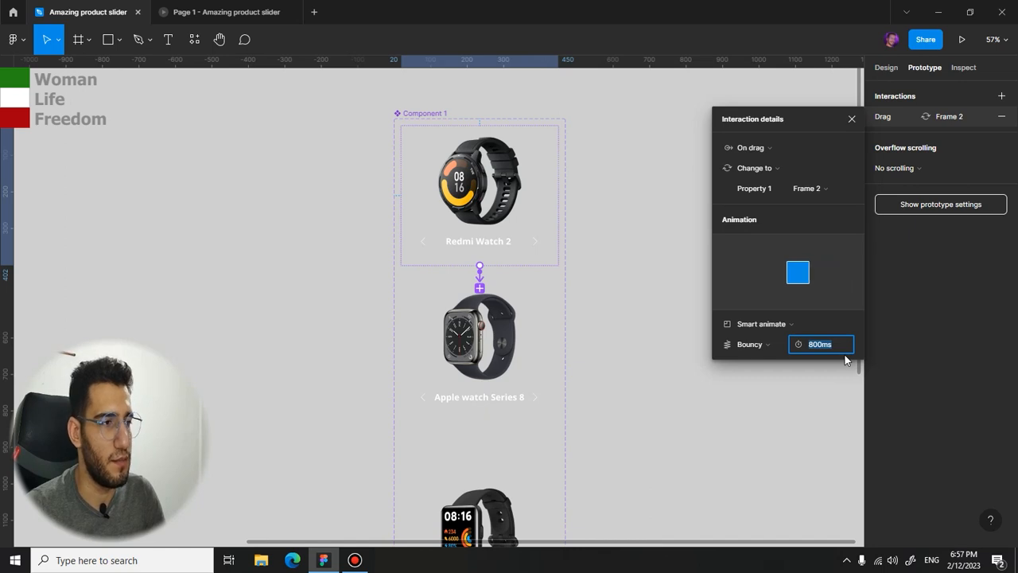
{"action": "type", "text": "1"}
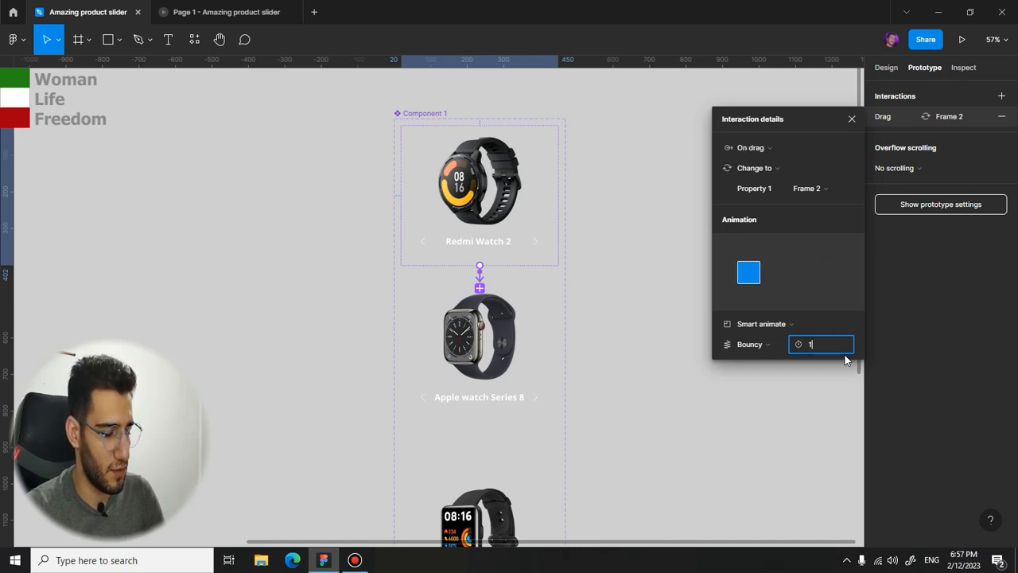
{"action": "type", "text": "200"}
{"action": "key", "text": "Return"}
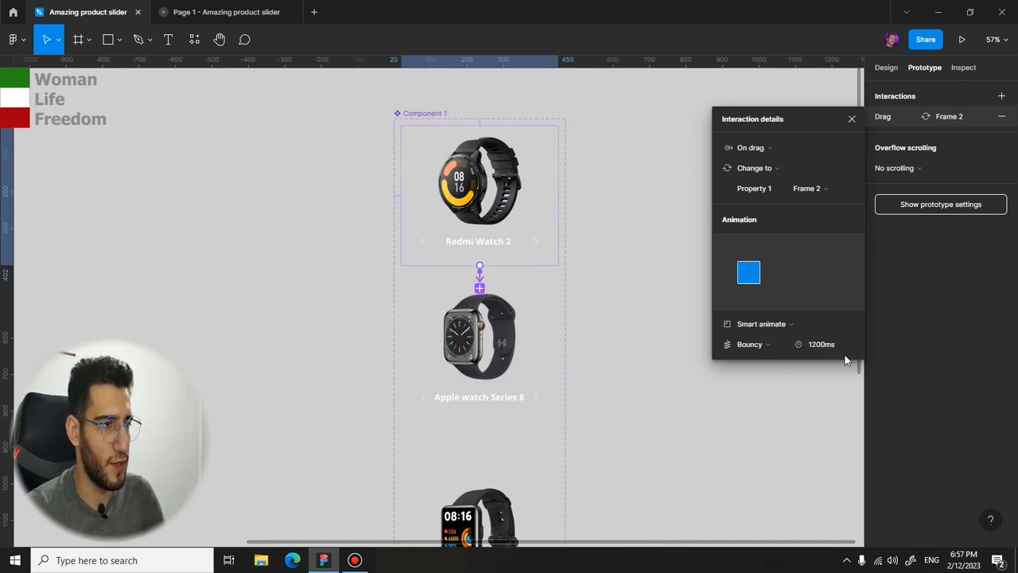
- Link the Apple watch Series 8 variant to the Xiaomi Watch S1 variant (Frame 3) with an On drag trigger
{"action": "left_click_drag", "start_coordinate": [647, 345], "coordinate": [599, 245]}
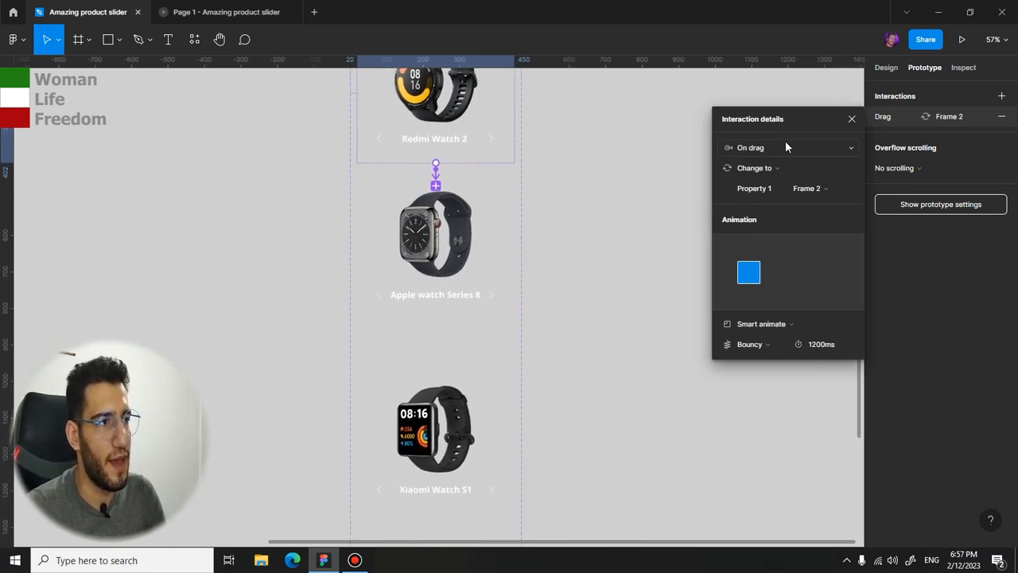
{"action": "left_click", "coordinate": [503, 242]}
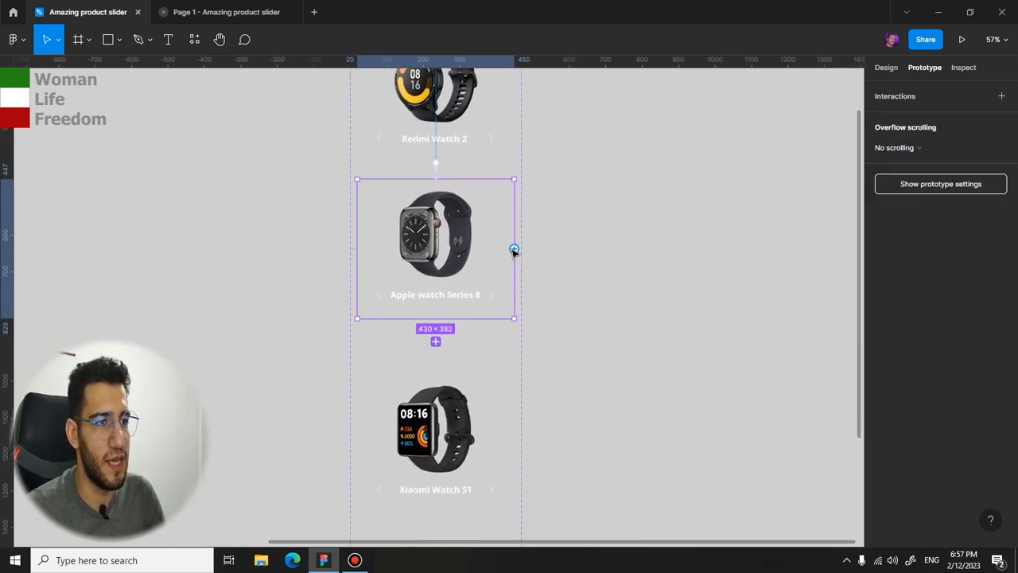
{"action": "left_click_drag", "start_coordinate": [515, 249], "coordinate": [445, 410]}
{"action": "left_click_drag", "start_coordinate": [573, 334], "coordinate": [529, 234]}
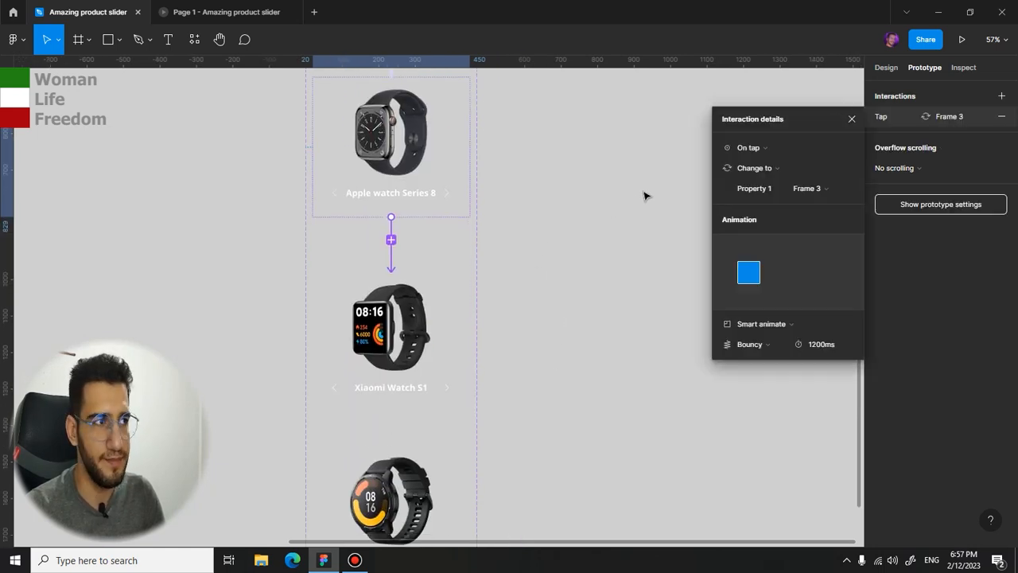
{"action": "left_click", "coordinate": [764, 154]}
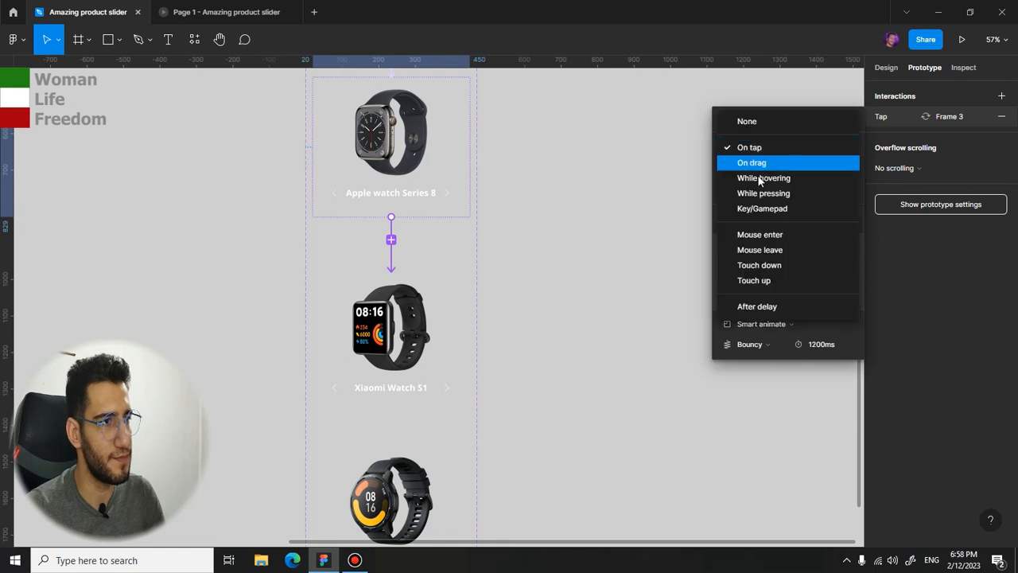
{"action": "left_click", "coordinate": [760, 163]}
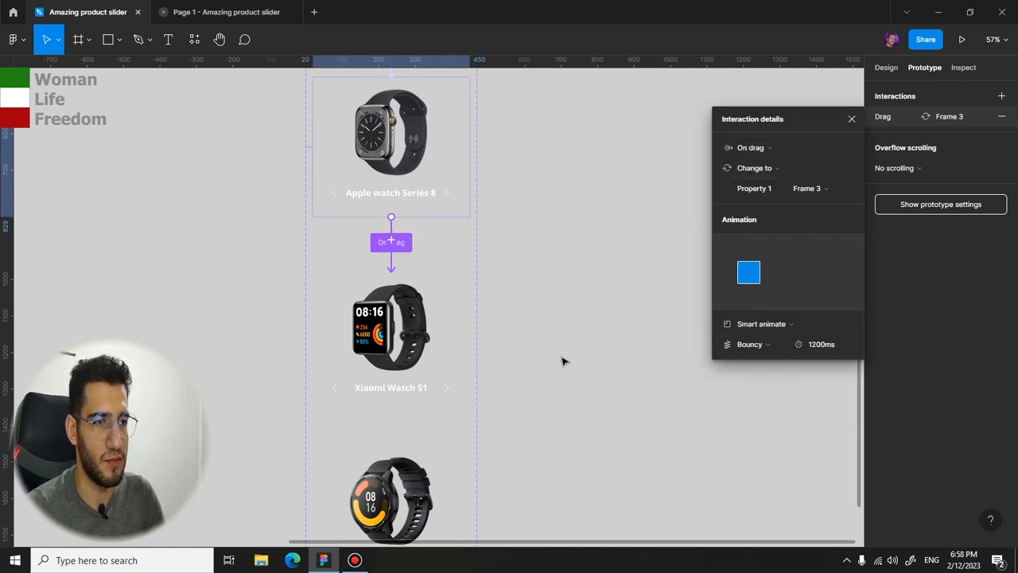
- Link the Xiaomi Watch S1 variant to the final Redmi Watch 2 variant (Frame 4) with an On drag trigger
{"action": "left_click_drag", "start_coordinate": [560, 355], "coordinate": [568, 298]}
{"action": "left_click", "coordinate": [466, 297]}
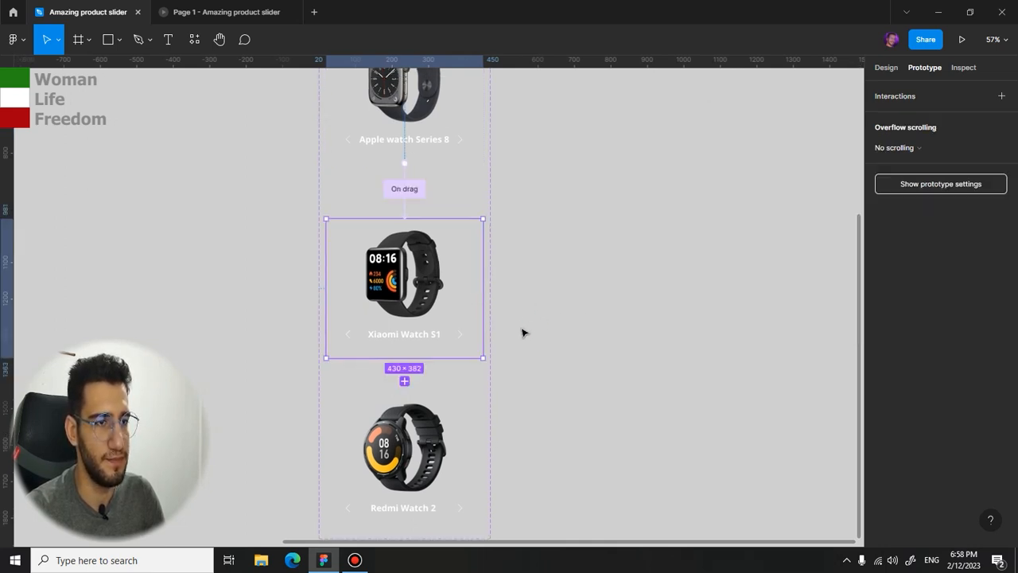
{"action": "left_click_drag", "start_coordinate": [484, 291], "coordinate": [417, 443]}
{"action": "left_click", "coordinate": [773, 148]}
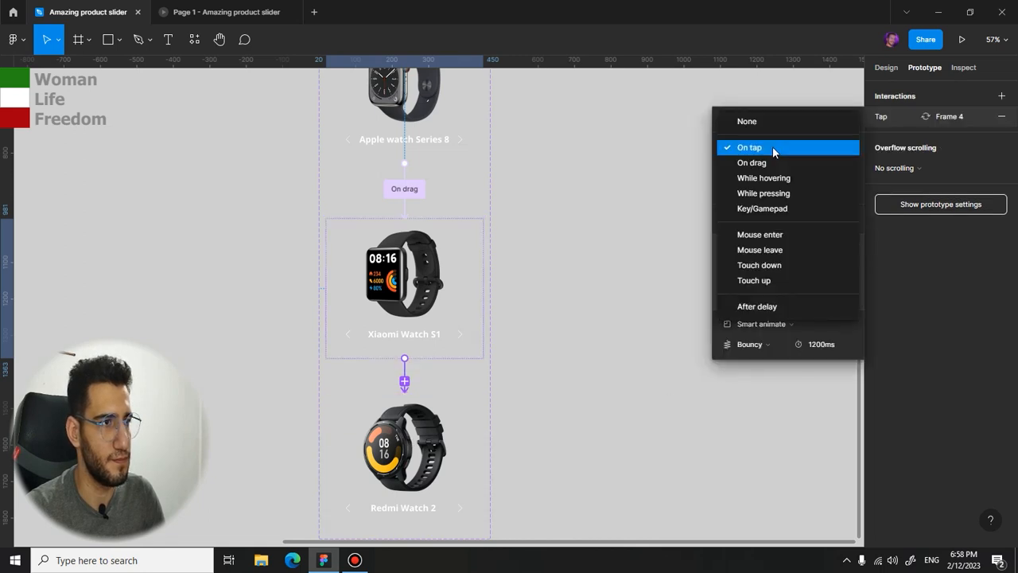
{"action": "left_click", "coordinate": [773, 165]}
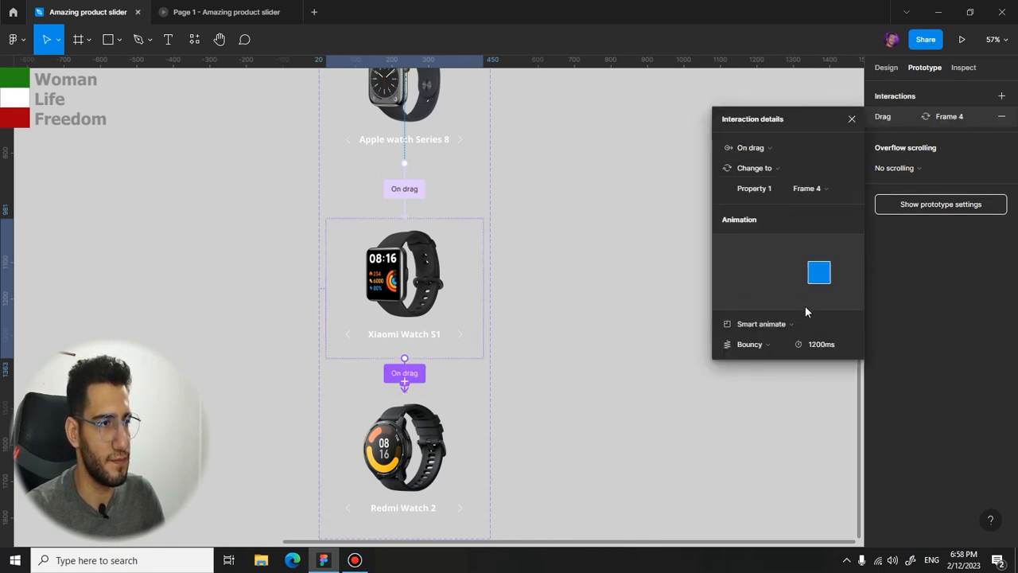
{"action": "left_click_drag", "start_coordinate": [652, 284], "coordinate": [684, 185]}
{"action": "scroll", "coordinate": [552, 295], "scroll_direction": "down", "scroll_amount": 2}
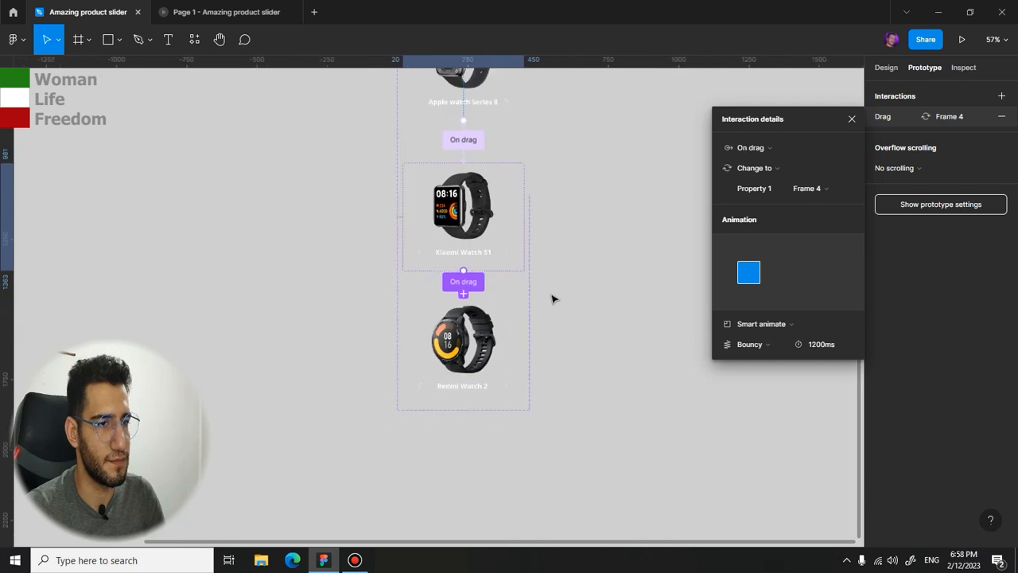
{"action": "left_click", "coordinate": [517, 337]}
{"action": "left_click", "coordinate": [577, 298]}
- Link the next arrow of the first Redmi Watch 2 variant to the Apple watch Series 8 variant (Frame 2) with an On tap interaction
{"action": "scroll", "coordinate": [586, 205], "scroll_direction": "up", "scroll_amount": 1}
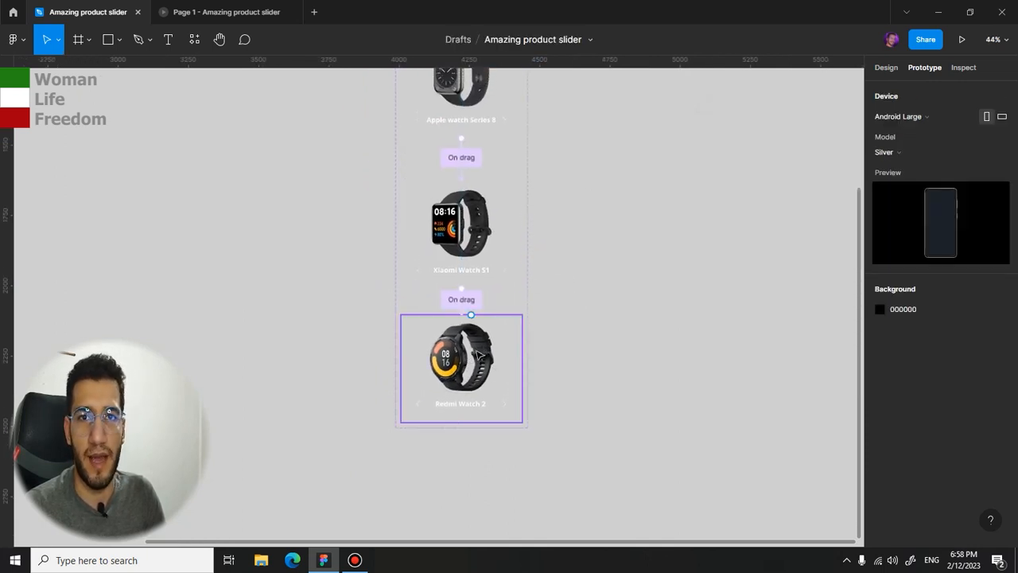
{"action": "scroll", "coordinate": [618, 175], "scroll_direction": "up", "scroll_amount": 5}
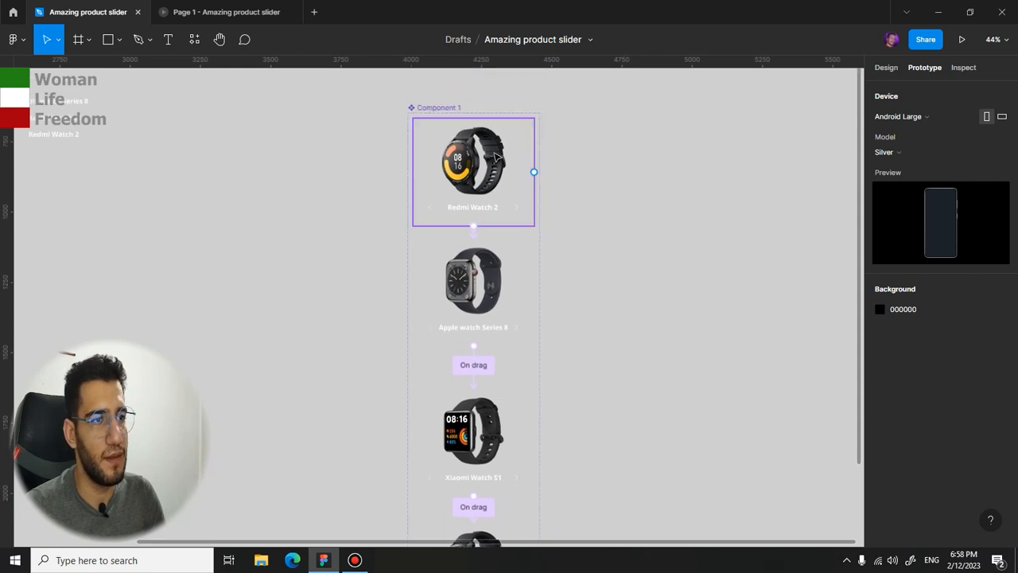
{"action": "scroll", "coordinate": [494, 156], "scroll_direction": "up", "scroll_amount": 3}
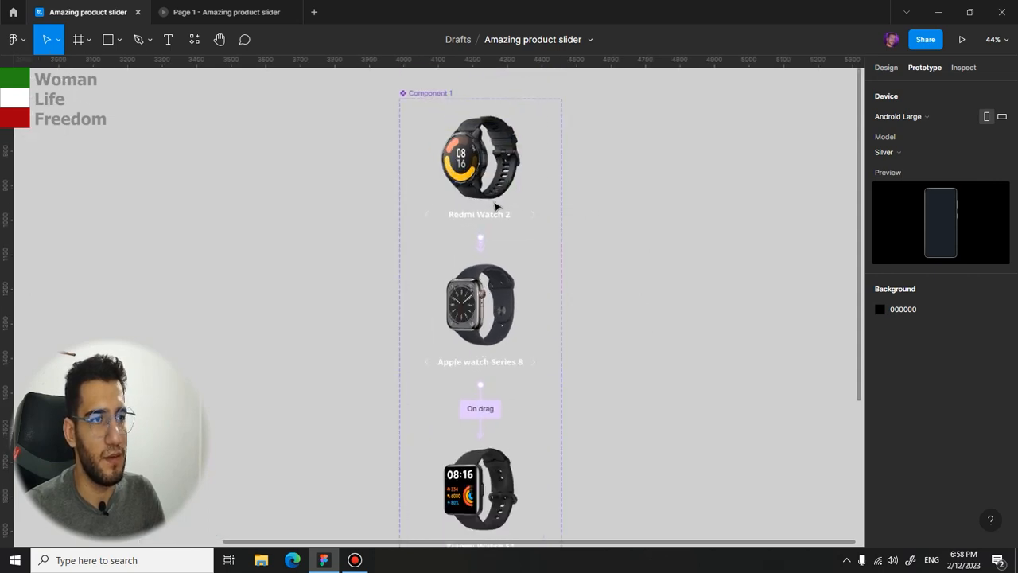
{"action": "left_click", "coordinate": [540, 224]}
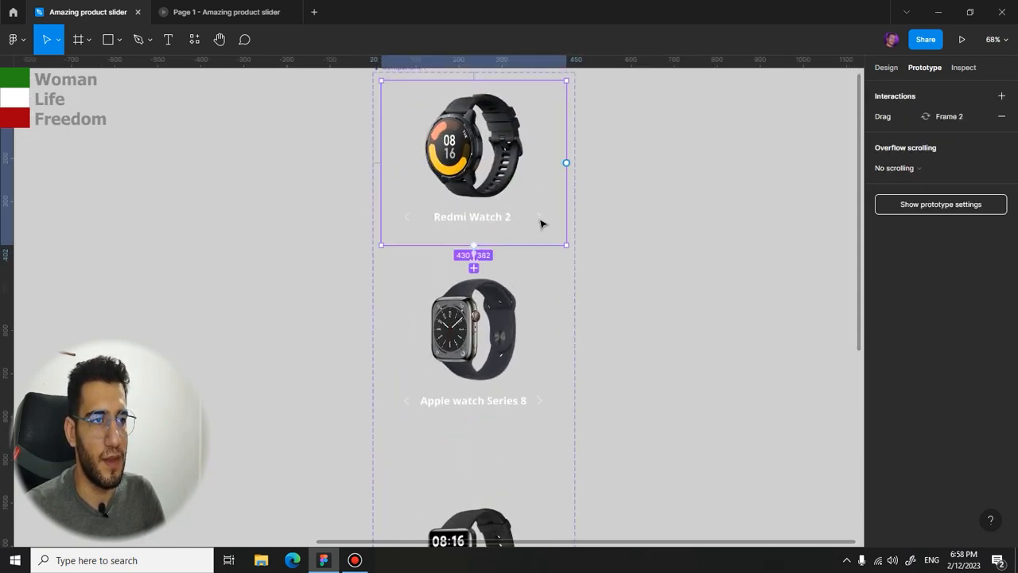
{"action": "double_click", "coordinate": [540, 224]}
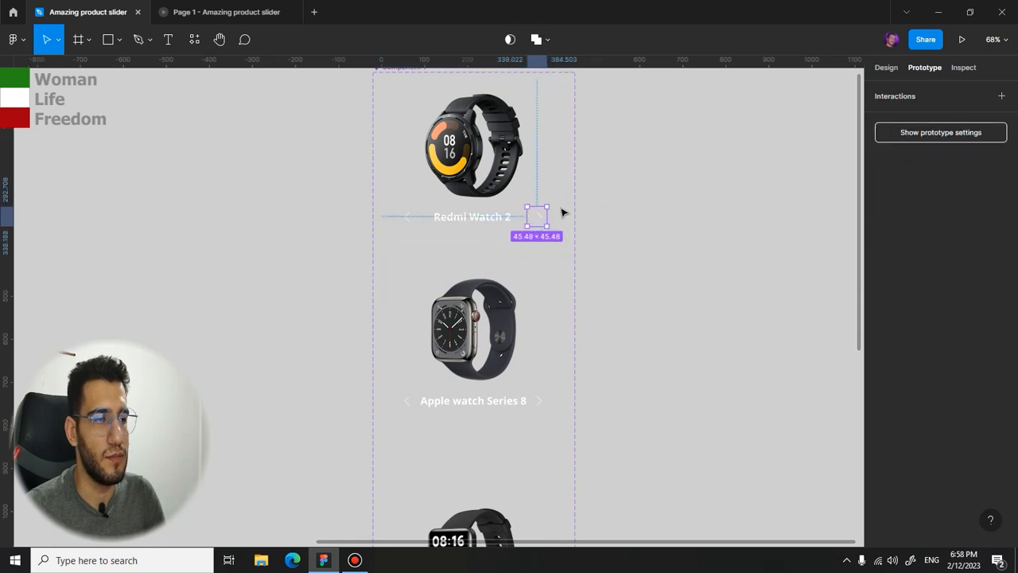
{"action": "left_click_drag", "start_coordinate": [547, 217], "coordinate": [513, 317]}
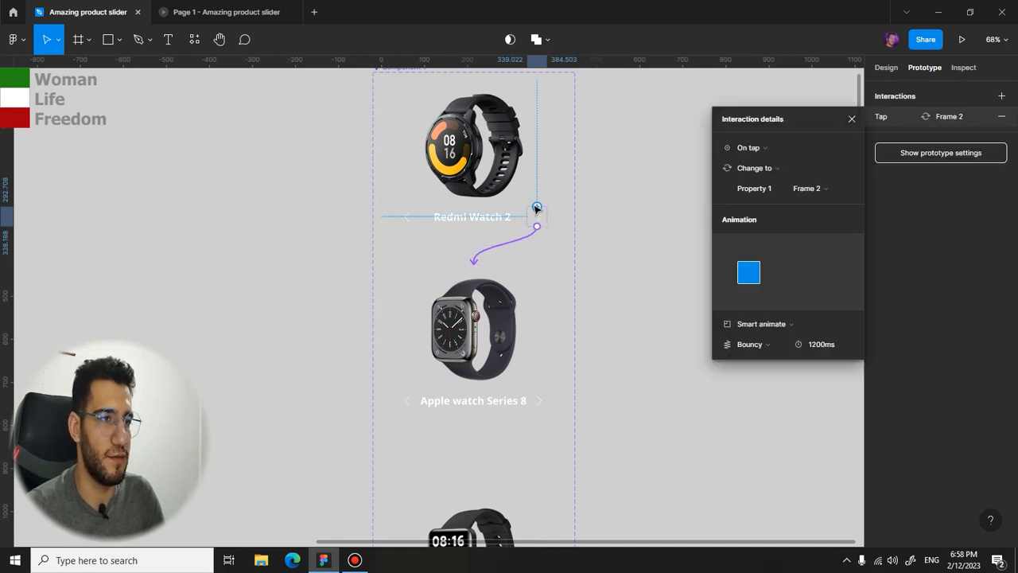
- Keep On tap for the current arrow link and connect the Apple watch Series 8 next arrow to the Xiaomi Watch S1 variant (Frame 3)
{"action": "left_click", "coordinate": [768, 152]}
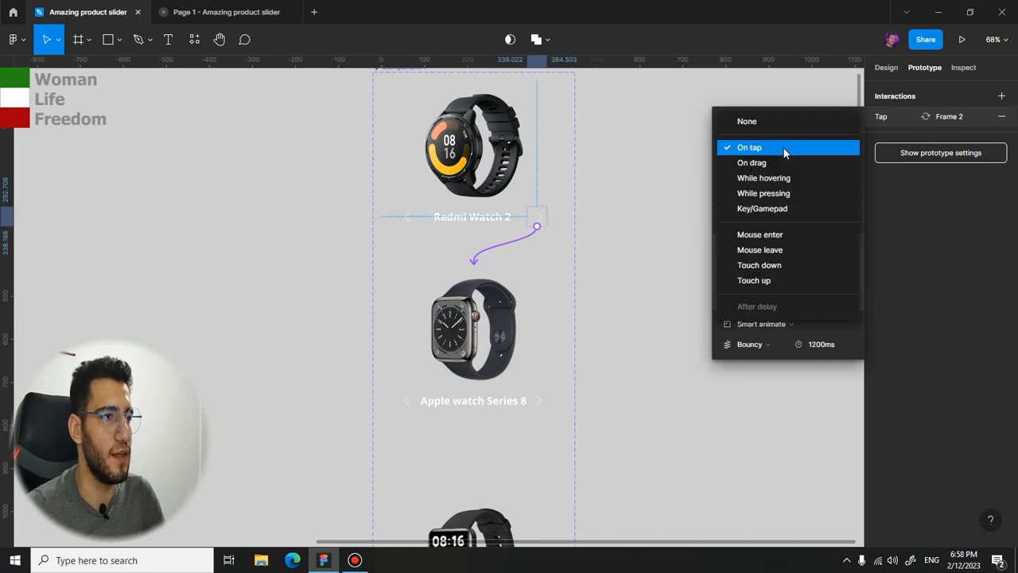
{"action": "left_click", "coordinate": [786, 146]}
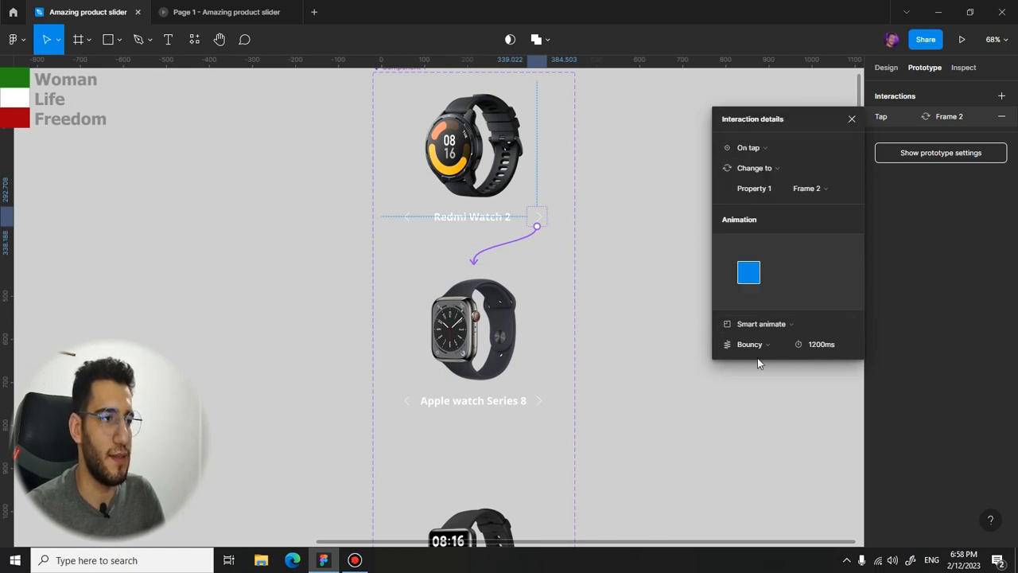
{"action": "scroll", "coordinate": [600, 238], "scroll_direction": "down", "scroll_amount": 1}
{"action": "scroll", "coordinate": [597, 203], "scroll_direction": "down", "scroll_amount": 4}
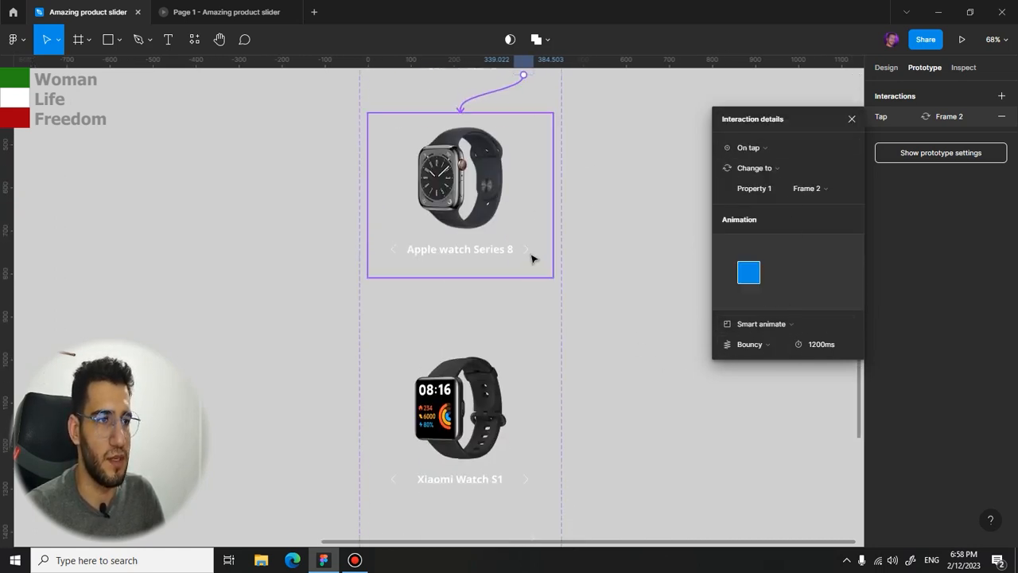
{"action": "left_click", "coordinate": [531, 259]}
{"action": "left_click", "coordinate": [531, 258]}
{"action": "left_click_drag", "start_coordinate": [533, 249], "coordinate": [459, 340]}
- Link the next arrow of the Xiaomi Watch S1 variant to the final Redmi Watch 2 variant
{"action": "scroll", "coordinate": [624, 247], "scroll_direction": "down", "scroll_amount": 5}
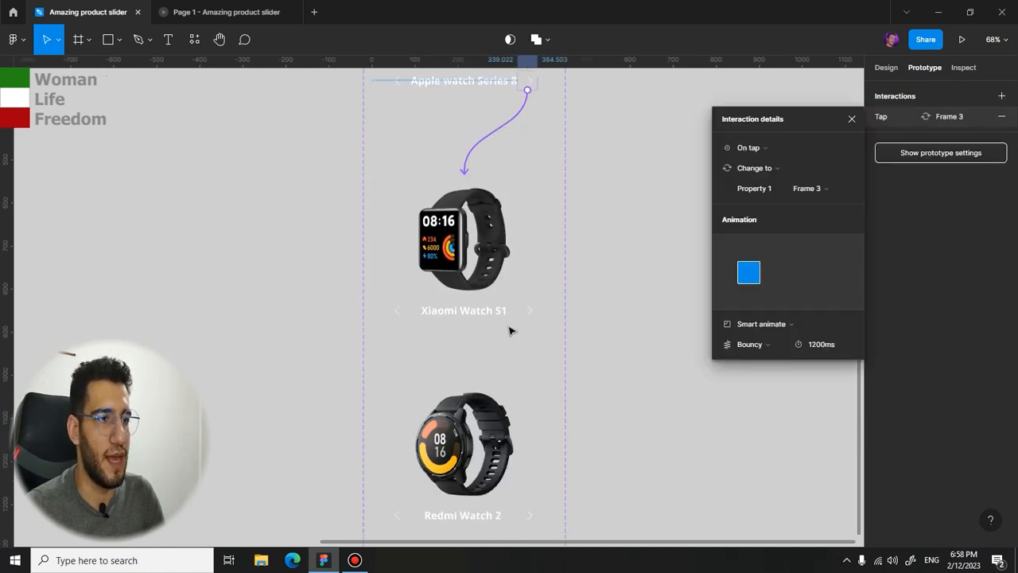
{"action": "left_click", "coordinate": [532, 313]}
{"action": "left_click_drag", "start_coordinate": [537, 309], "coordinate": [429, 342]}
- Link the previous arrow of the Xiaomi Watch S1 variant back to the Apple watch Series 8 variant
{"action": "left_click", "coordinate": [395, 311]}
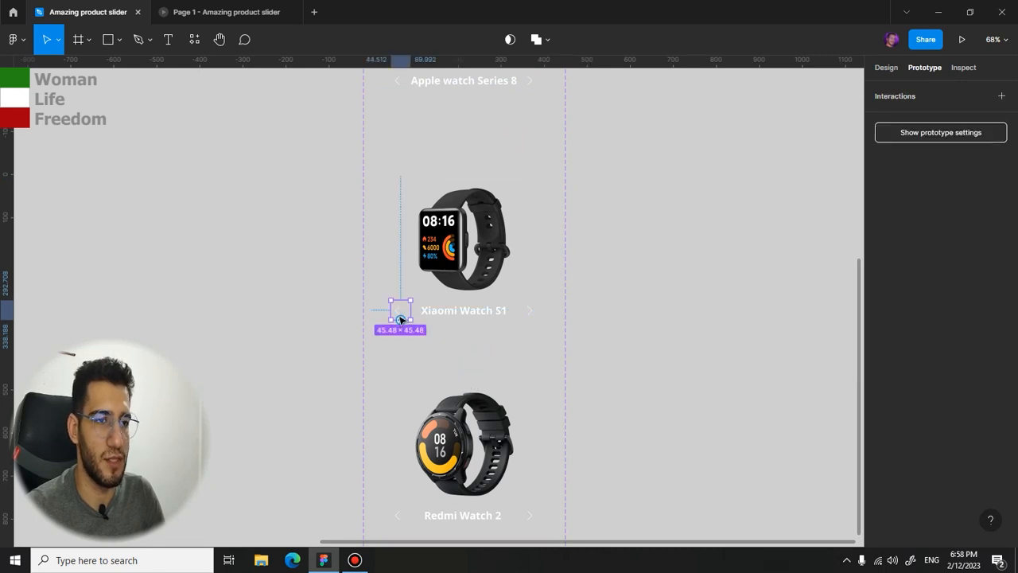
{"action": "left_click_drag", "start_coordinate": [391, 310], "coordinate": [491, 167]}
{"action": "left_click_drag", "start_coordinate": [407, 175], "coordinate": [466, 148]}
- Link the previous arrow of the Apple watch Series 8 variant back to the first Redmi Watch 2 variant (Frame 1) with On tap
{"action": "left_click", "coordinate": [405, 337]}
{"action": "left_click_drag", "start_coordinate": [451, 202], "coordinate": [461, 216]}
{"action": "scroll", "coordinate": [461, 215], "scroll_direction": "down", "scroll_amount": 3}
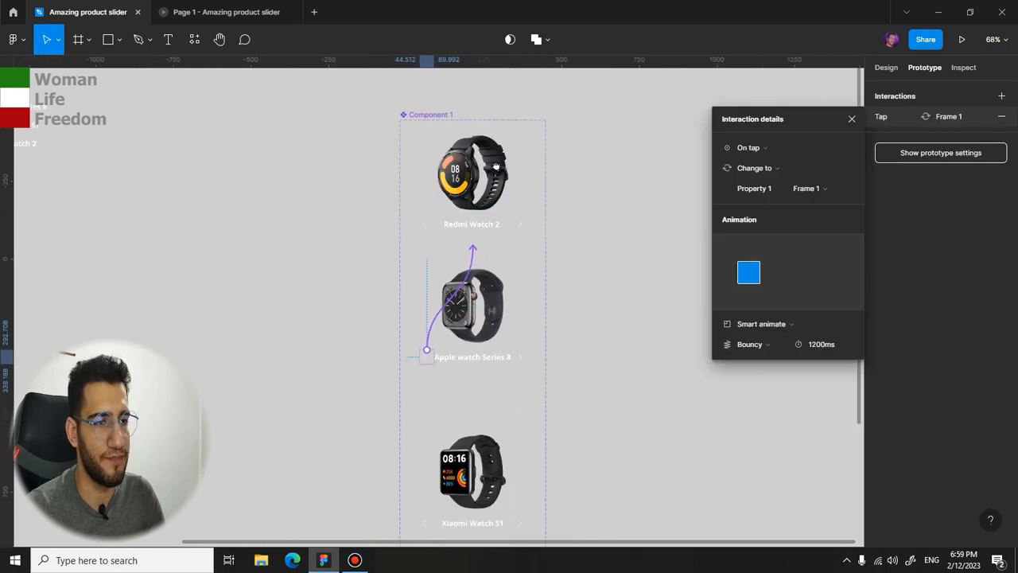
- Examine the stacked watch variants in the component, comparing the final Redmi Watch 2 variant with the first one
{"action": "left_click_drag", "start_coordinate": [473, 342], "coordinate": [462, 223]}
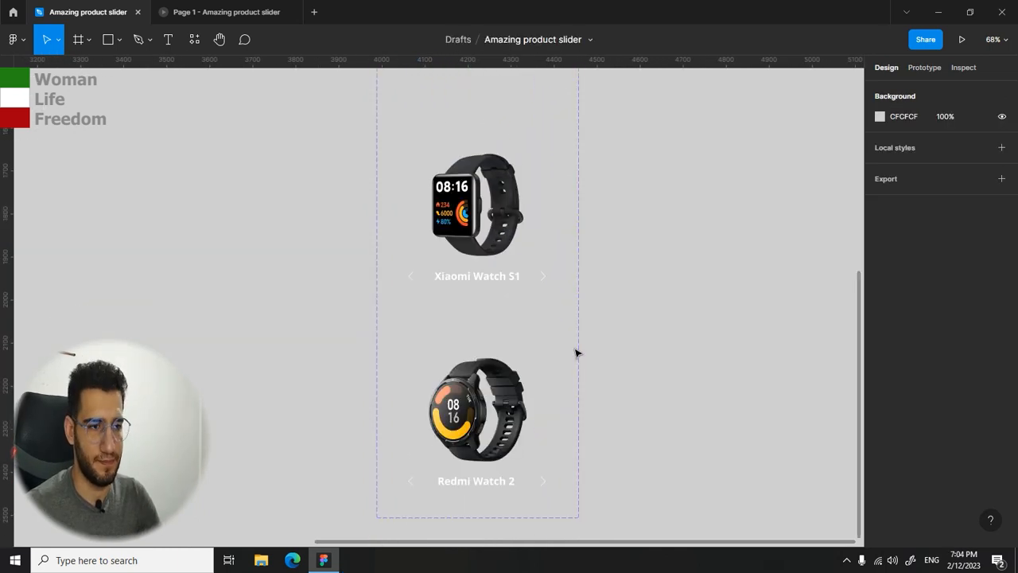
{"action": "scroll", "coordinate": [578, 334], "scroll_direction": "down", "scroll_amount": 2}
{"action": "scroll", "coordinate": [617, 257], "scroll_direction": "up", "scroll_amount": 4}
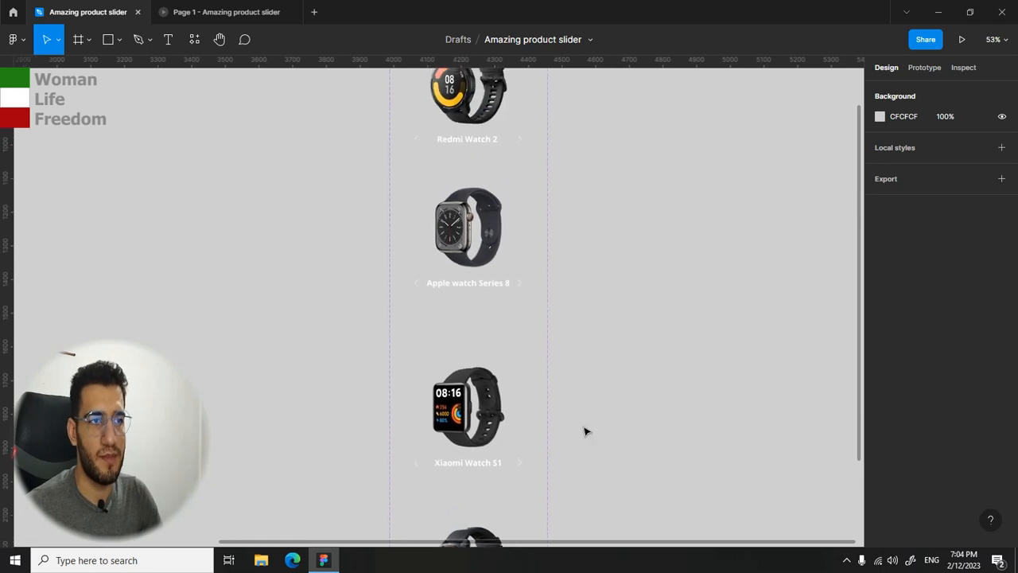
{"action": "scroll", "coordinate": [487, 277], "scroll_direction": "up", "scroll_amount": 1}
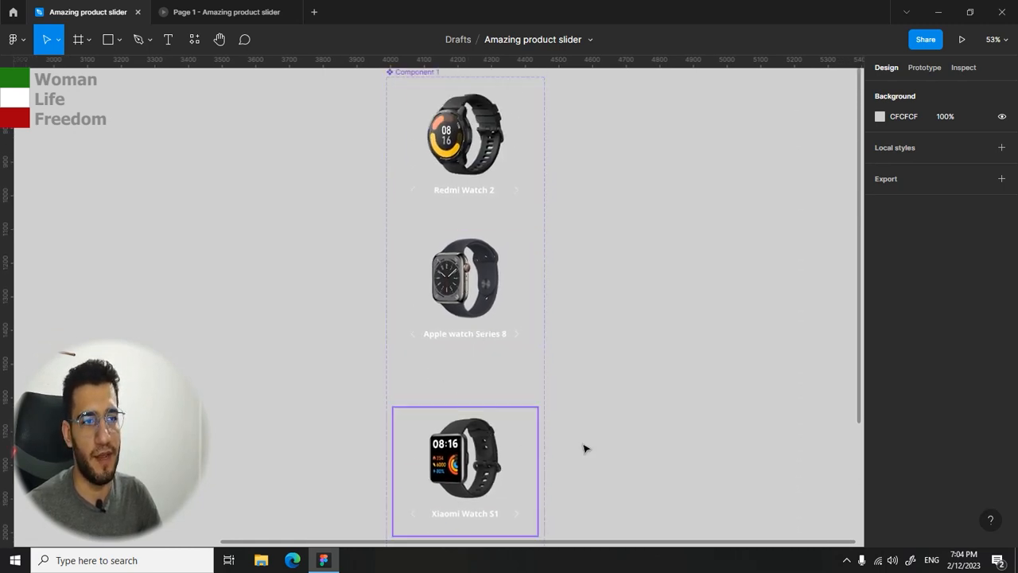
{"action": "left_click_drag", "start_coordinate": [582, 417], "coordinate": [575, 307]}
{"action": "scroll", "coordinate": [574, 307], "scroll_direction": "down", "scroll_amount": 2}
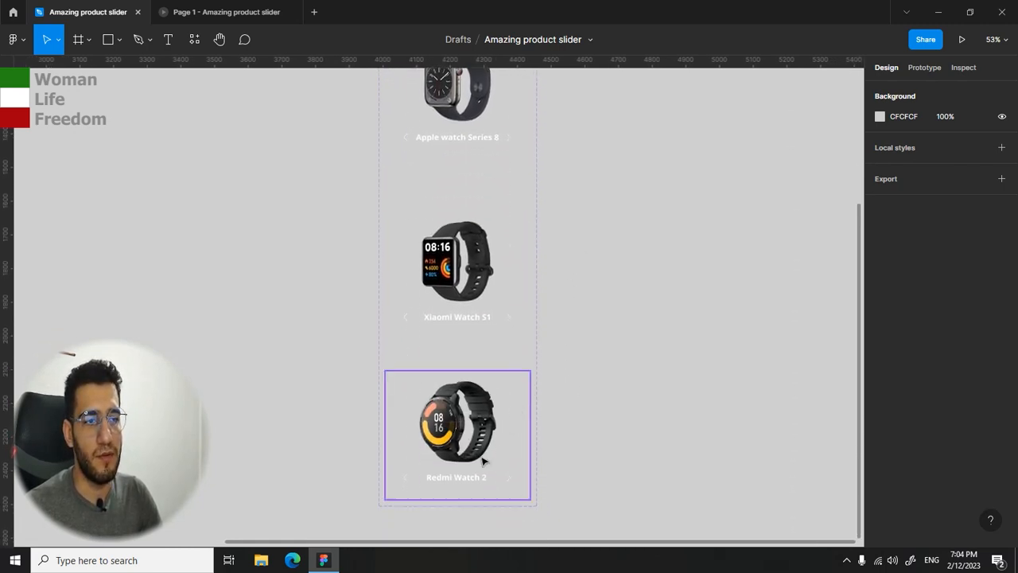
{"action": "scroll", "coordinate": [479, 462], "scroll_direction": "up", "scroll_amount": 5}
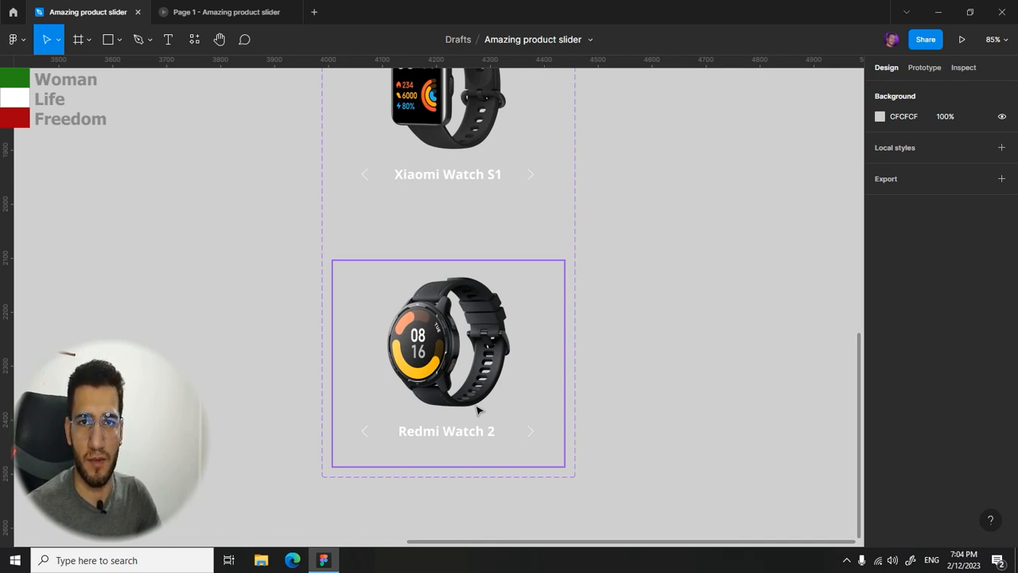
{"action": "scroll", "coordinate": [595, 311], "scroll_direction": "down", "scroll_amount": 5}
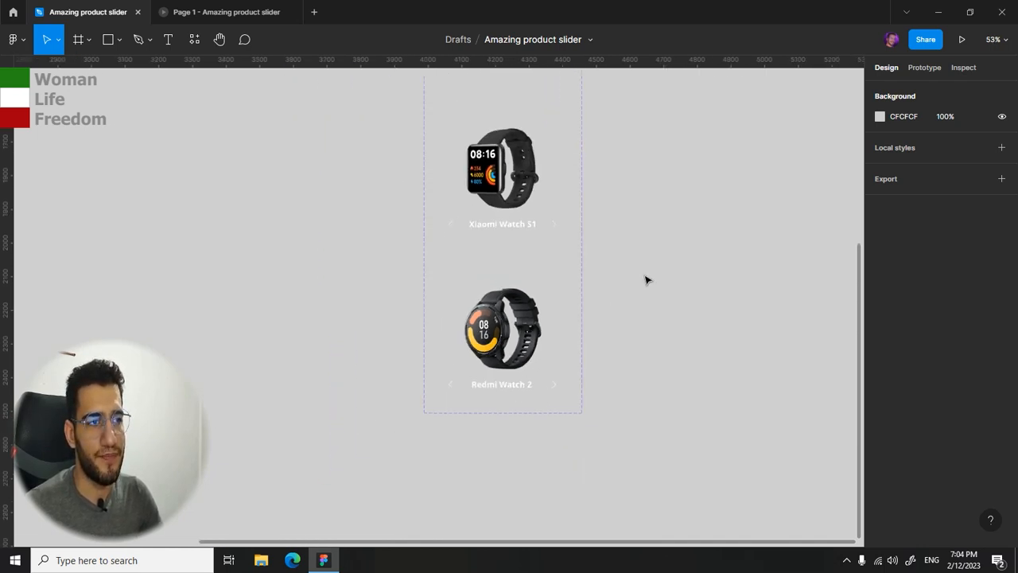
{"action": "left_click_drag", "start_coordinate": [645, 280], "coordinate": [537, 357]}
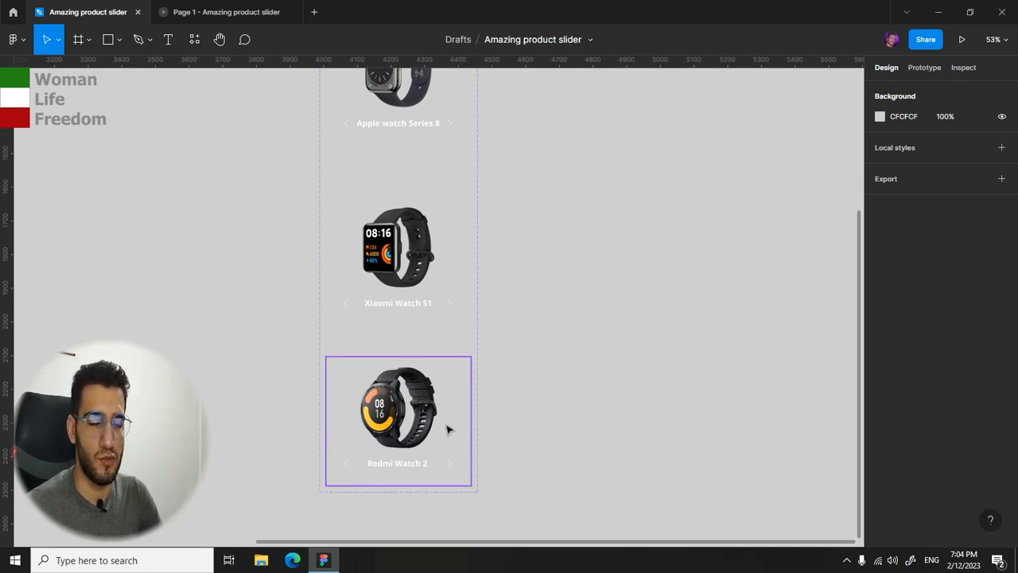
{"action": "scroll", "coordinate": [452, 426], "scroll_direction": "down", "scroll_amount": 3}
{"action": "left_click_drag", "start_coordinate": [578, 199], "coordinate": [542, 264]}
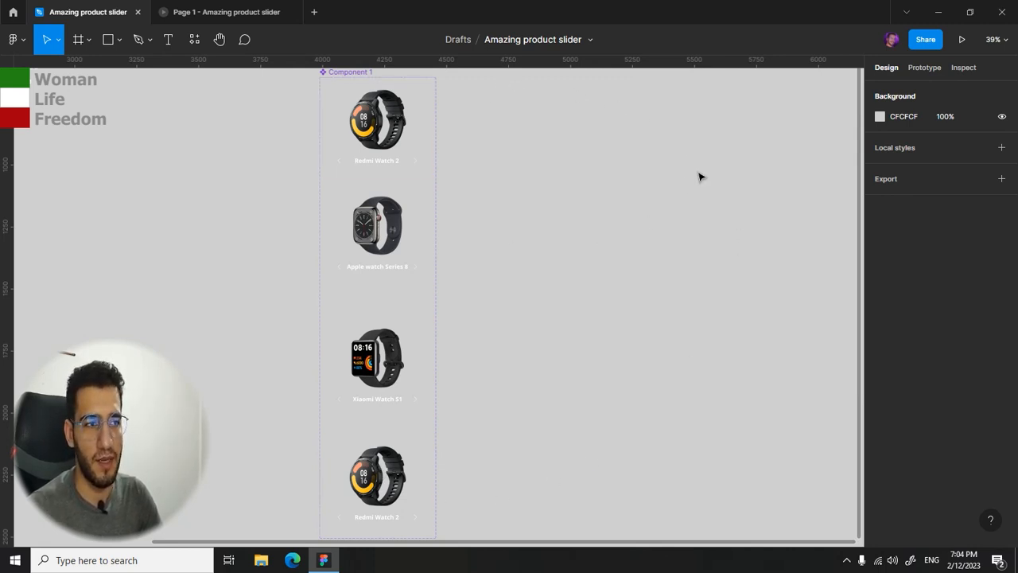
{"action": "scroll", "coordinate": [592, 239], "scroll_direction": "down", "scroll_amount": 2}
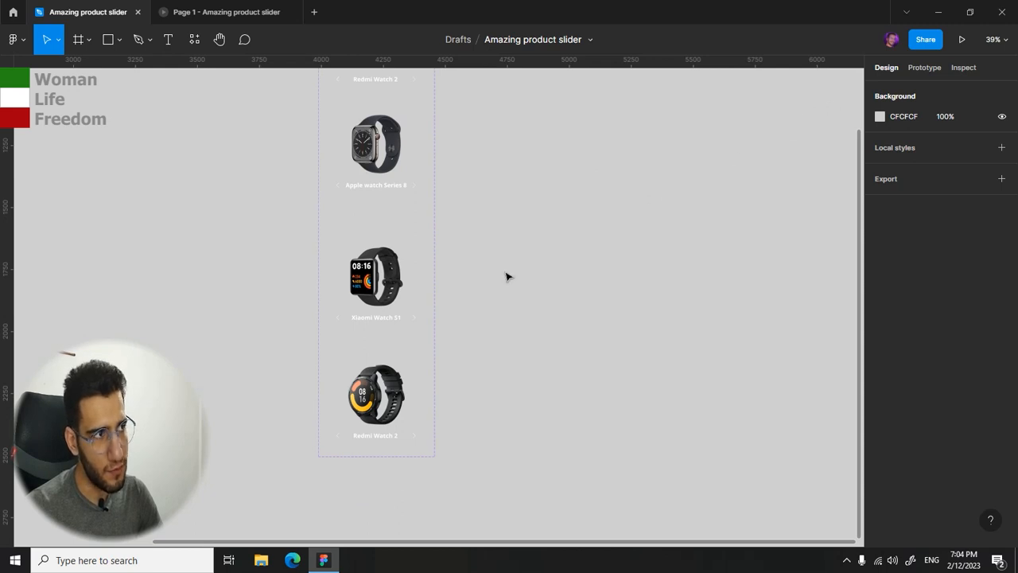
- Link the final Redmi Watch 2 variant to the first one (Frame 1) with an After delay trigger of 1 ms
{"action": "left_click", "coordinate": [924, 67]}
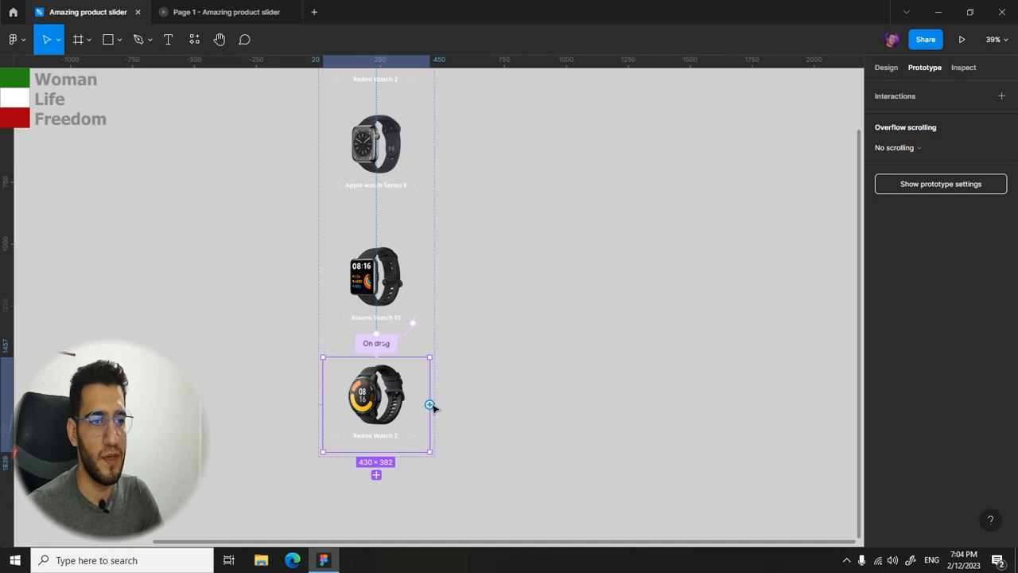
{"action": "left_click_drag", "start_coordinate": [430, 404], "coordinate": [390, 232]}
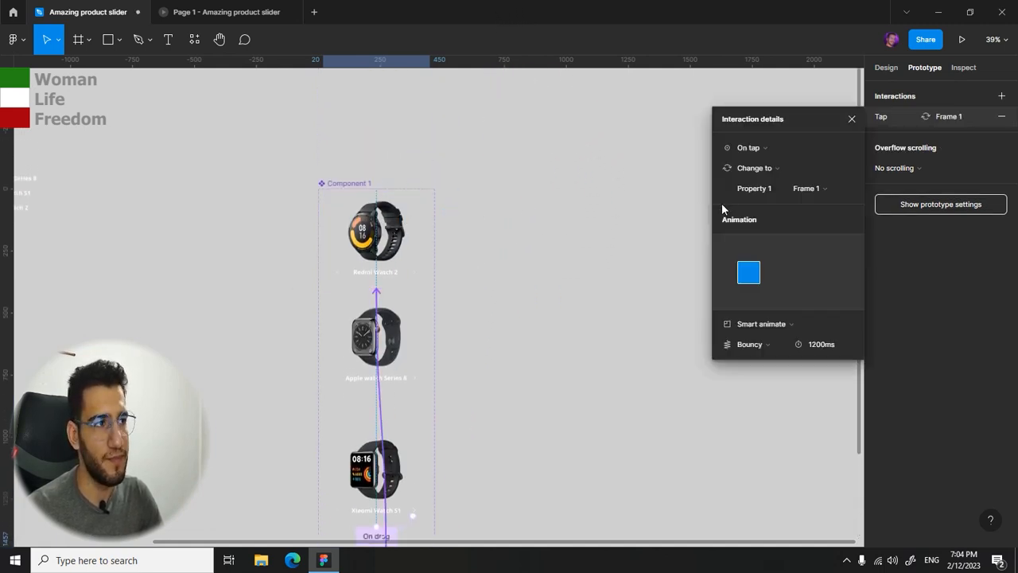
{"action": "left_click", "coordinate": [763, 149]}
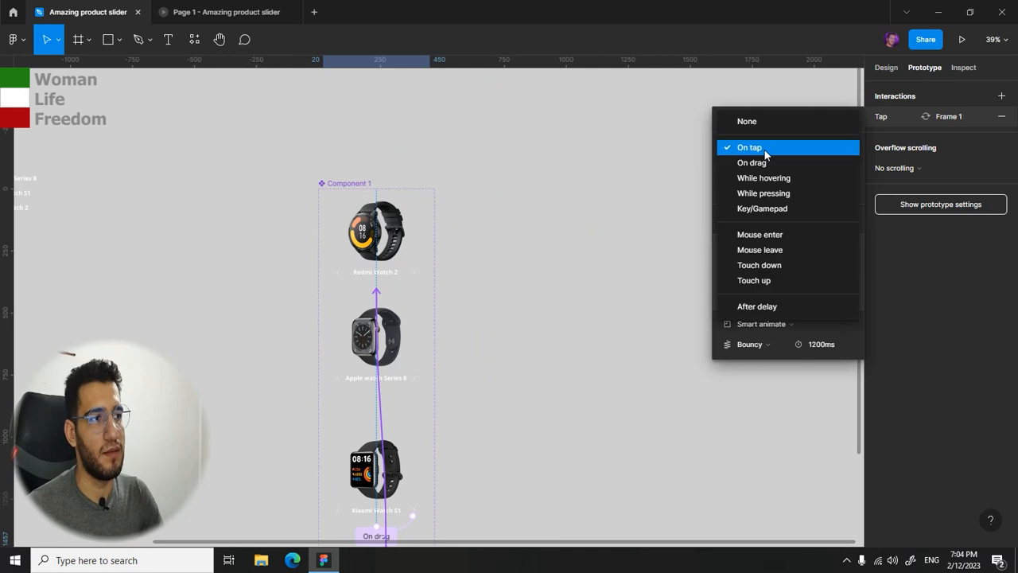
{"action": "left_click", "coordinate": [773, 308]}
{"action": "double_click", "coordinate": [820, 150]}
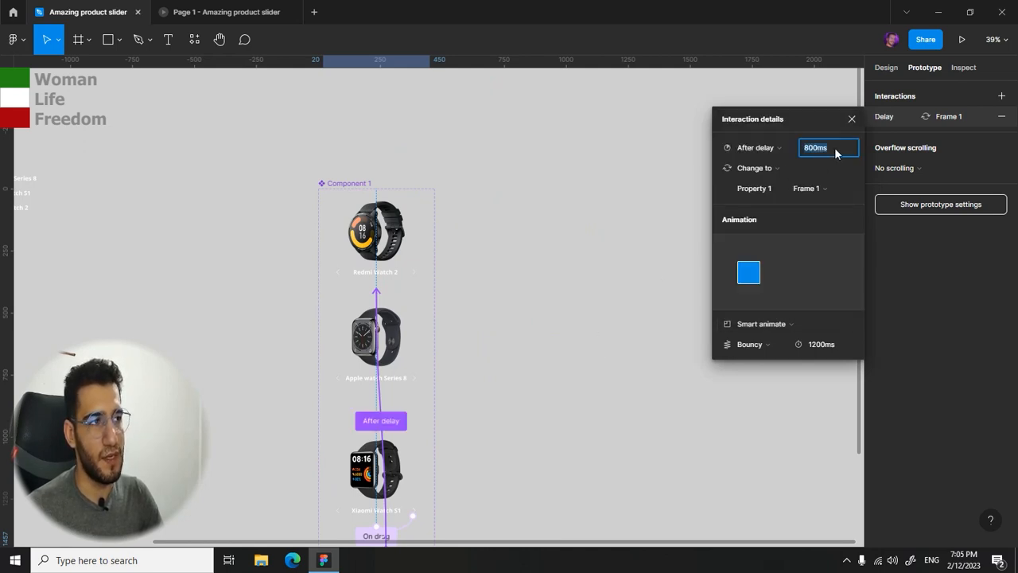
{"action": "type", "text": "1"}
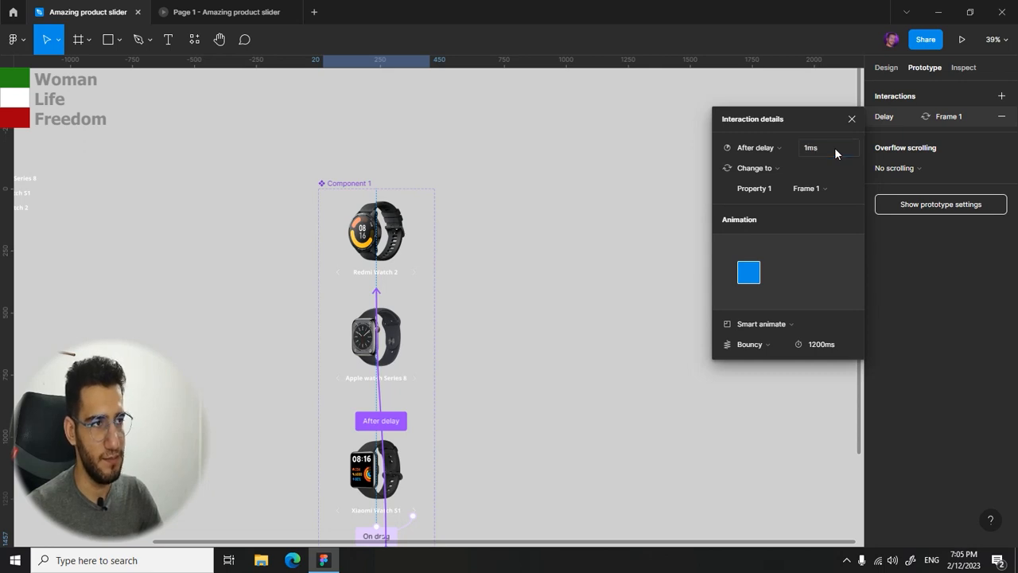
- Set the animation of the After delay interaction to Instant
{"action": "left_click", "coordinate": [800, 323]}
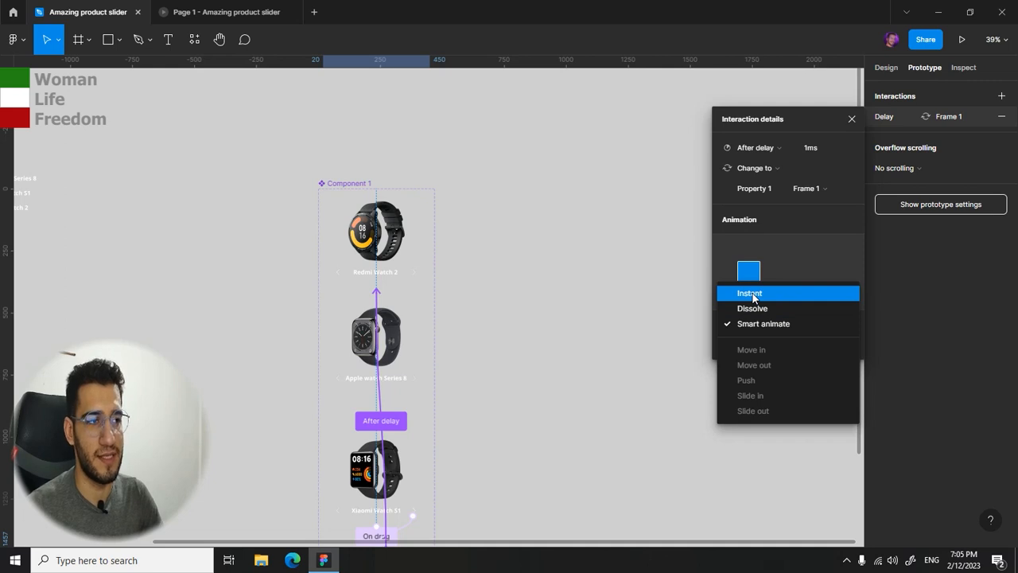
{"action": "left_click", "coordinate": [752, 293]}
{"action": "left_click", "coordinate": [561, 310]}
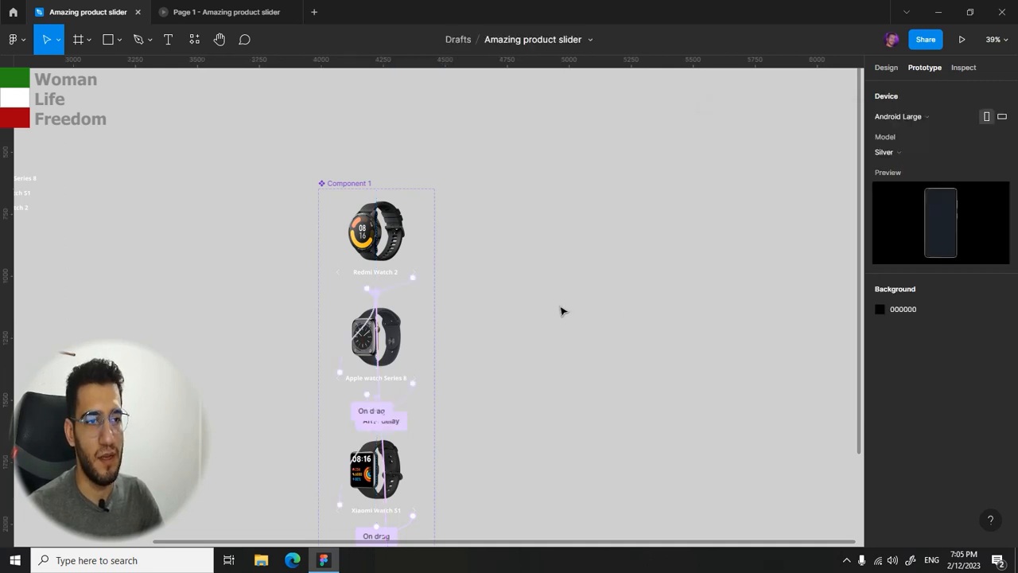
- Delete the three loose watch name texts beside the products frame
{"action": "scroll", "coordinate": [557, 302], "scroll_direction": "down", "scroll_amount": 3}
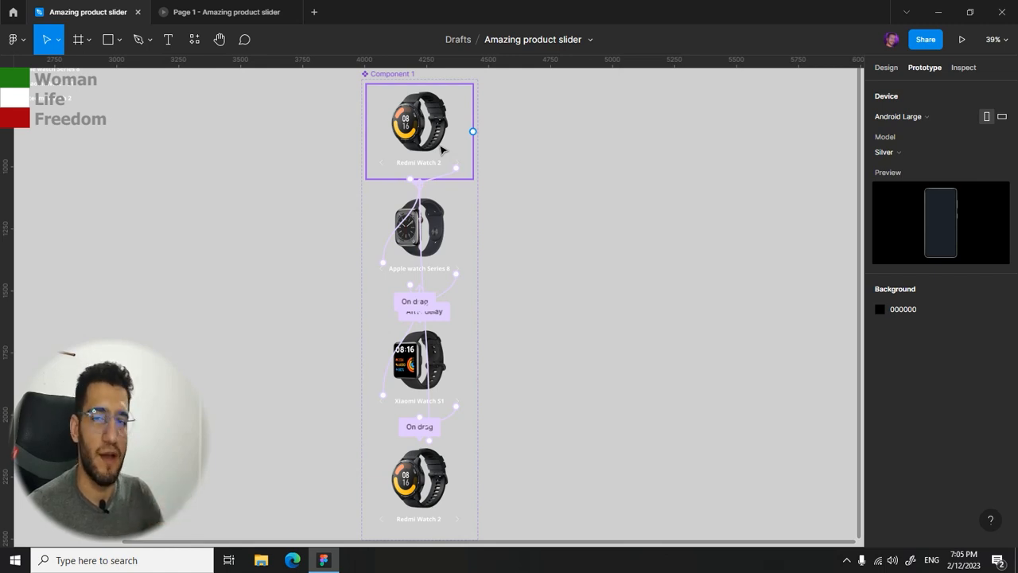
{"action": "scroll", "coordinate": [548, 159], "scroll_direction": "down", "scroll_amount": 3}
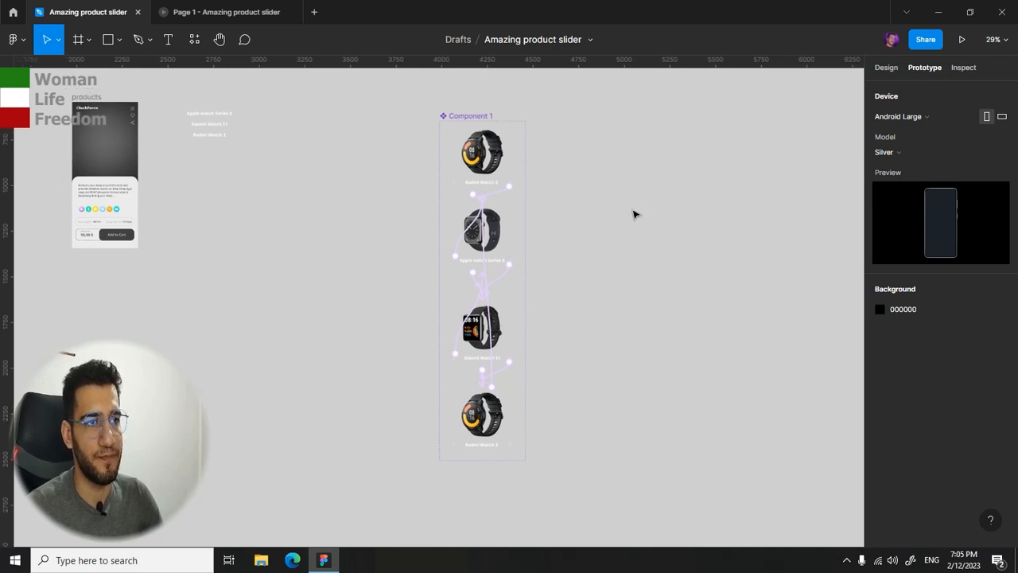
{"action": "left_click_drag", "start_coordinate": [266, 121], "coordinate": [523, 166]}
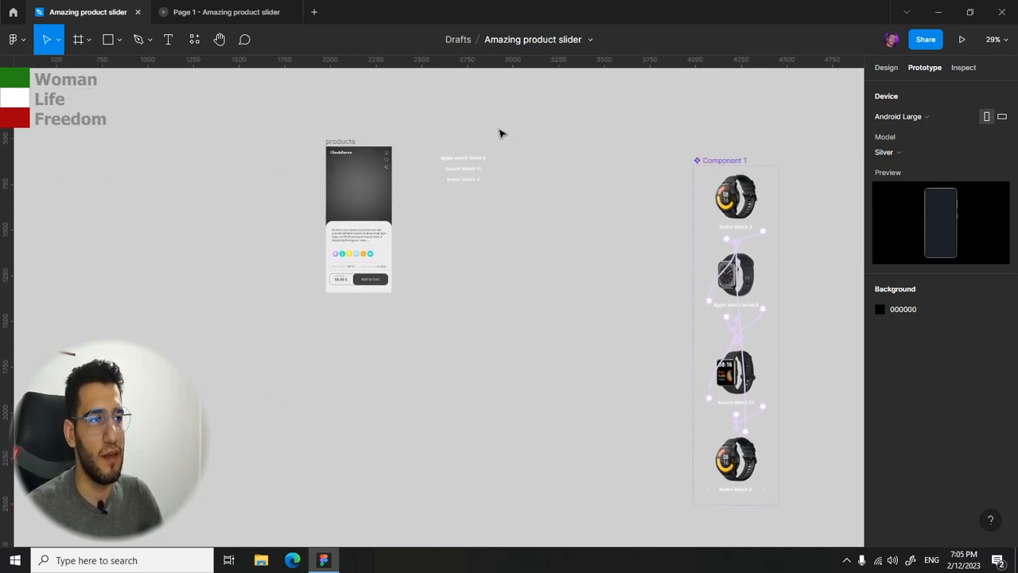
{"action": "left_click_drag", "start_coordinate": [518, 118], "coordinate": [439, 233]}
{"action": "key", "text": "Delete"}
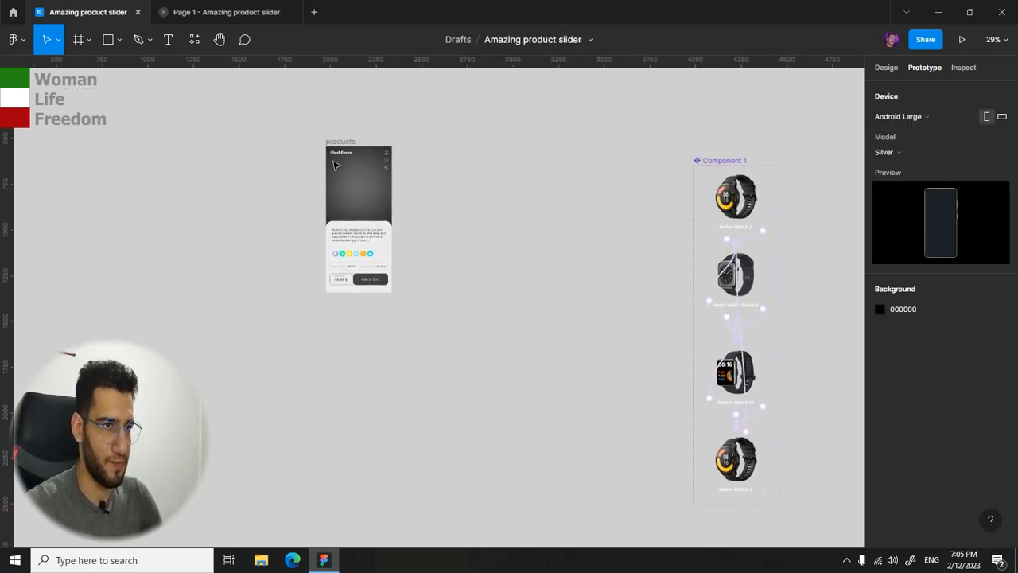
- Place an instance of the Page 2 watch slider component in the dark upper area of the products frame
{"action": "scroll", "coordinate": [334, 162], "scroll_direction": "up", "scroll_amount": 5}
{"action": "left_click", "coordinate": [322, 121]}
{"action": "left_click", "coordinate": [303, 99]}
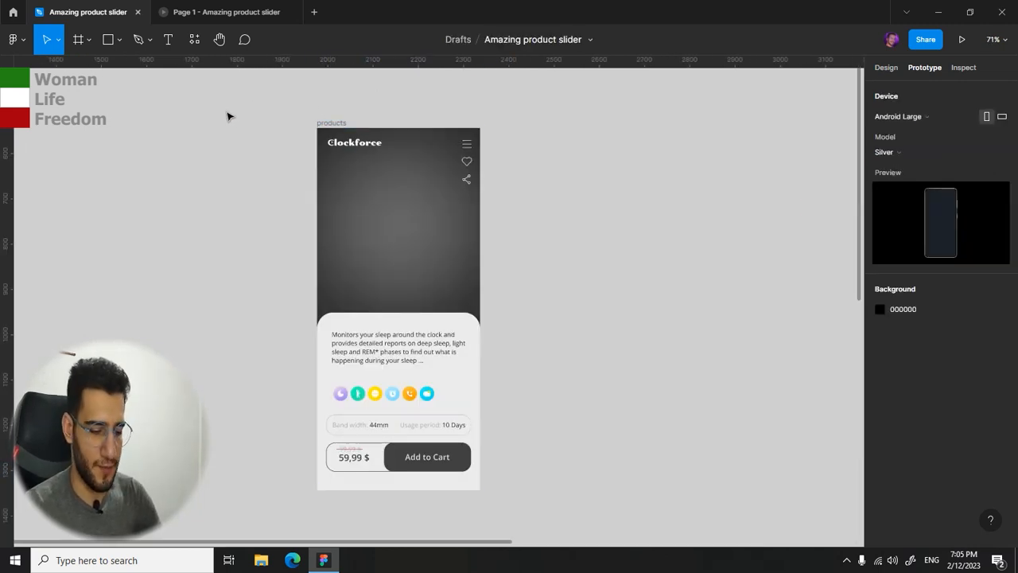
{"action": "key", "text": "alt+1"}
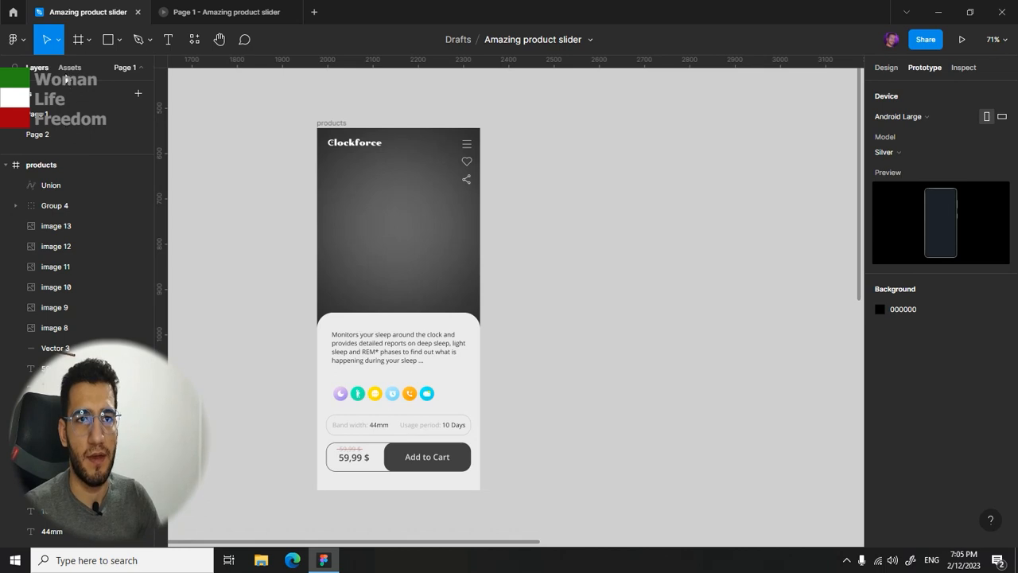
{"action": "left_click", "coordinate": [69, 68]}
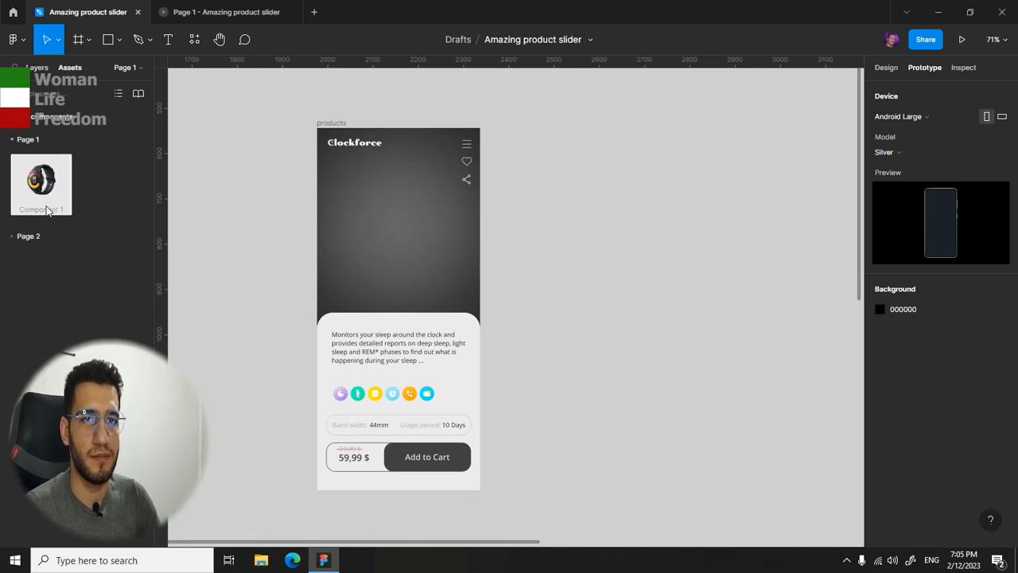
{"action": "left_click", "coordinate": [24, 139]}
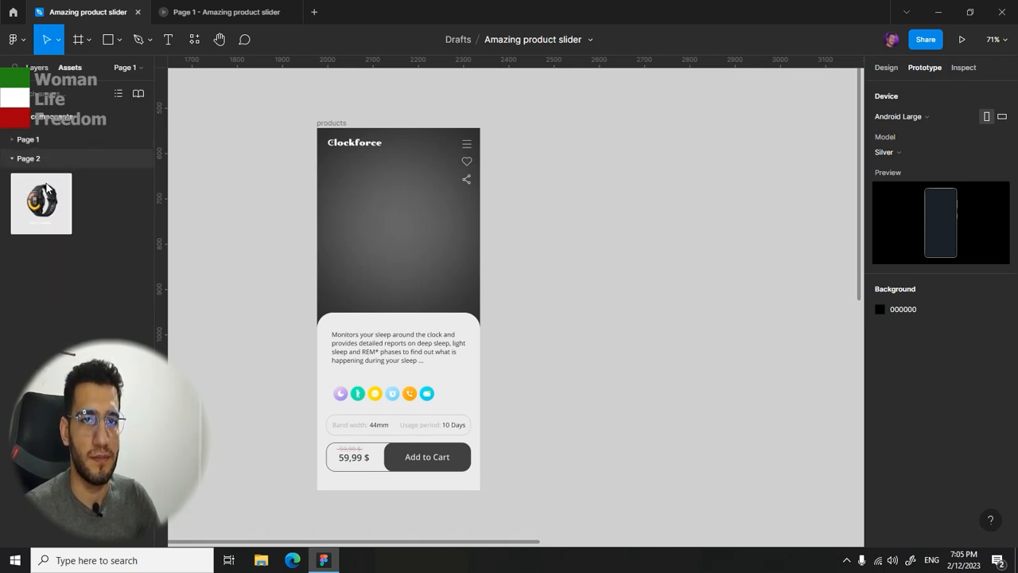
{"action": "left_click_drag", "start_coordinate": [42, 199], "coordinate": [434, 228]}
{"action": "left_click", "coordinate": [565, 311]}
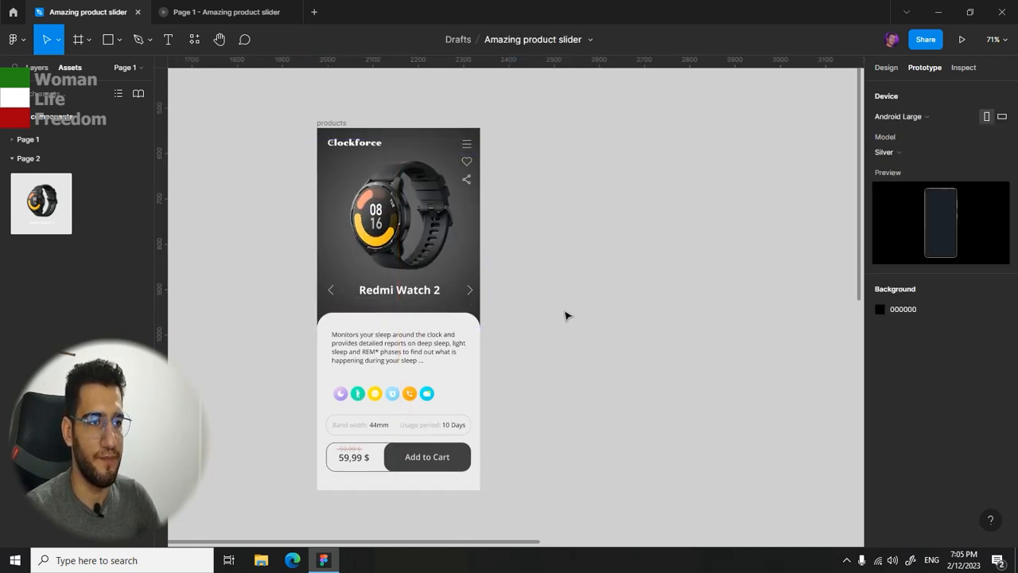
{"action": "left_click", "coordinate": [356, 245]}
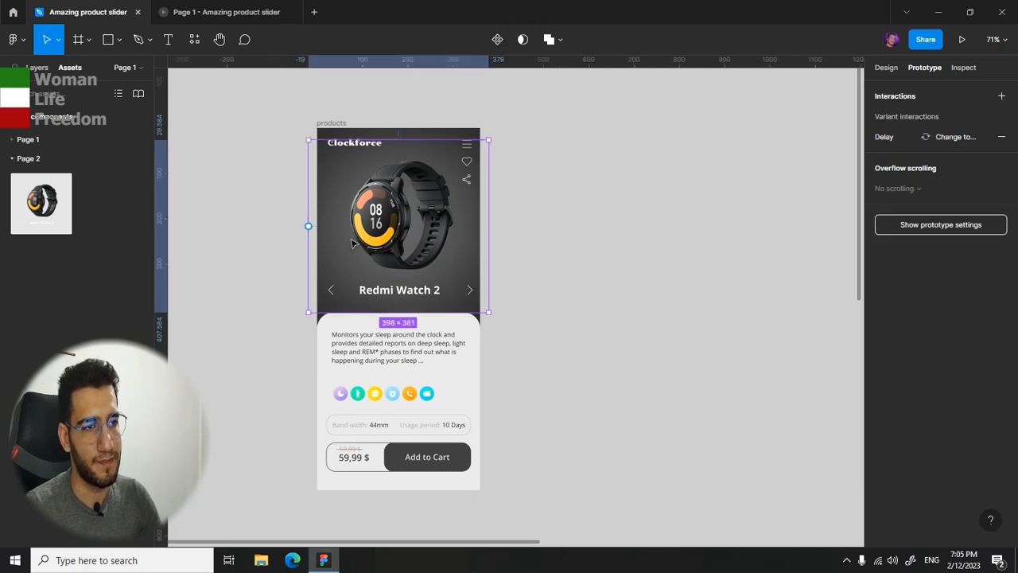
{"action": "scroll", "coordinate": [371, 245], "scroll_direction": "up", "scroll_amount": 5}
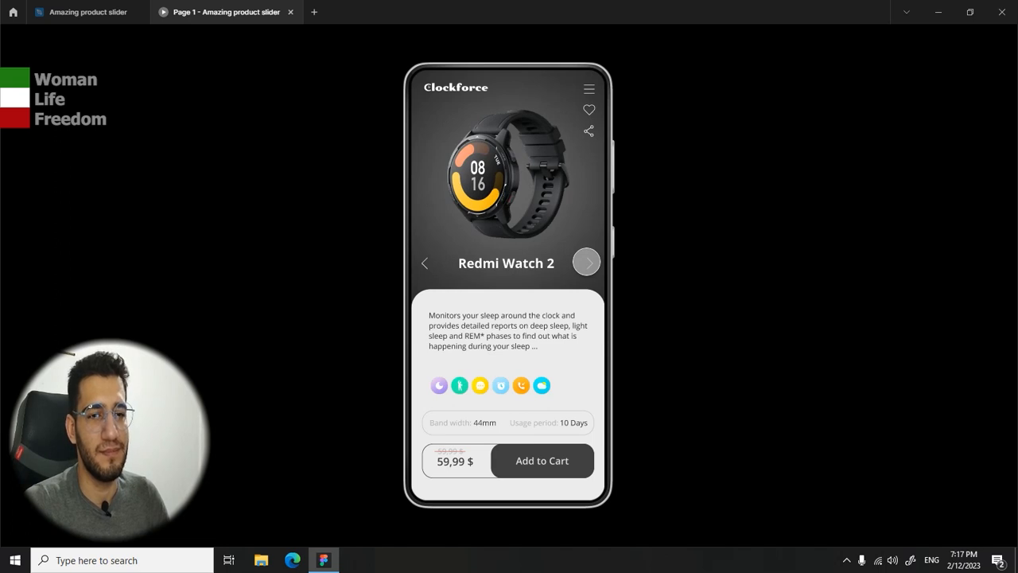
- Test the slider in the prototype preview by stepping through the watches with the next and previous arrows
{"action": "left_click", "coordinate": [587, 261]}
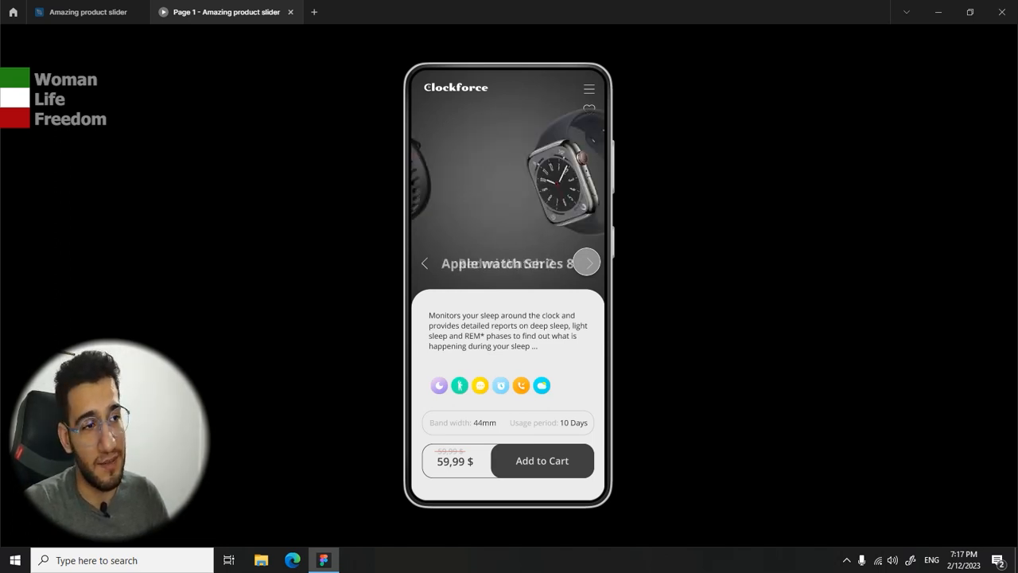
{"action": "left_click", "coordinate": [590, 263]}
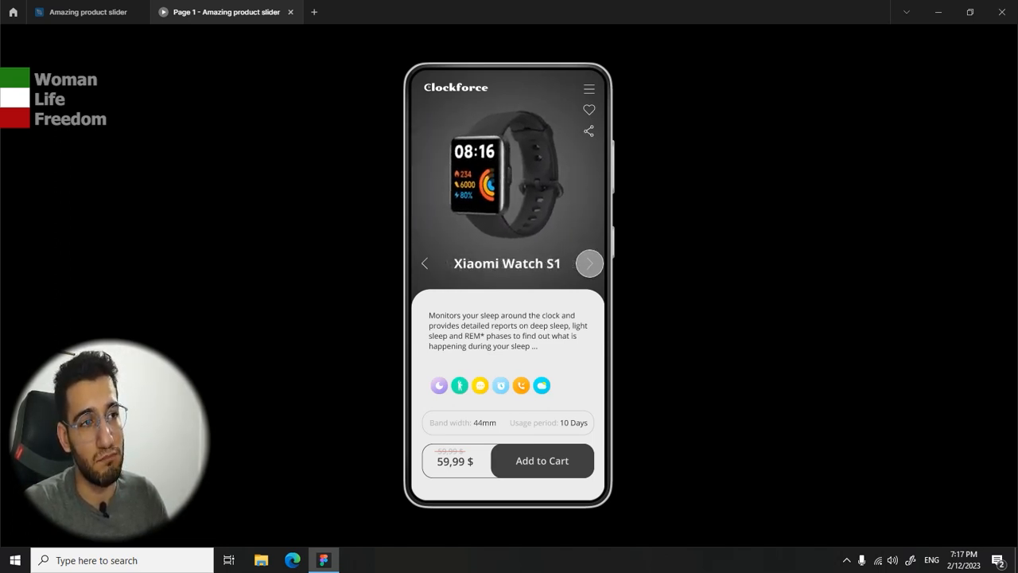
{"action": "left_click", "coordinate": [590, 263]}
{"action": "left_click", "coordinate": [589, 264]}
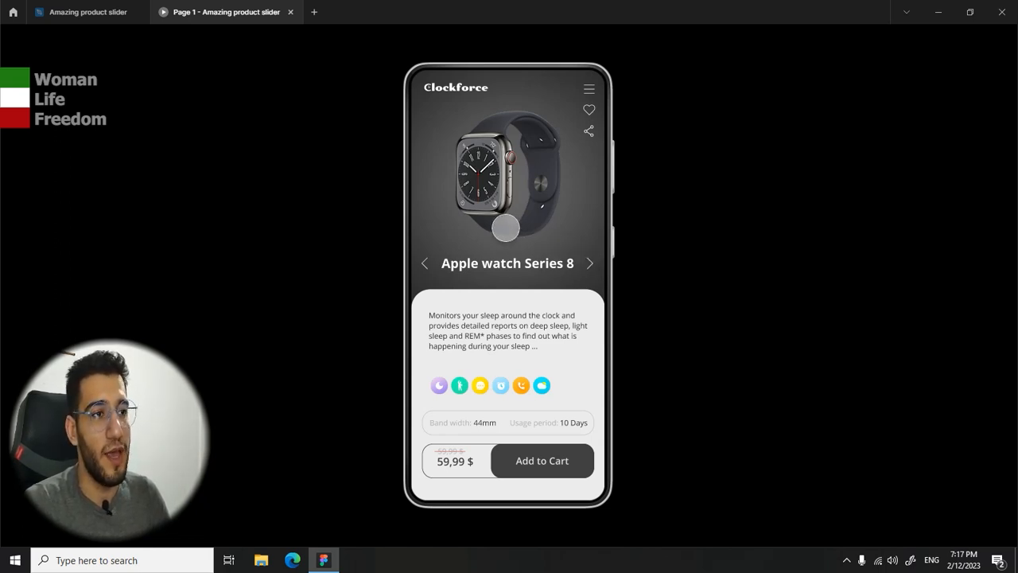
{"action": "left_click", "coordinate": [423, 264]}
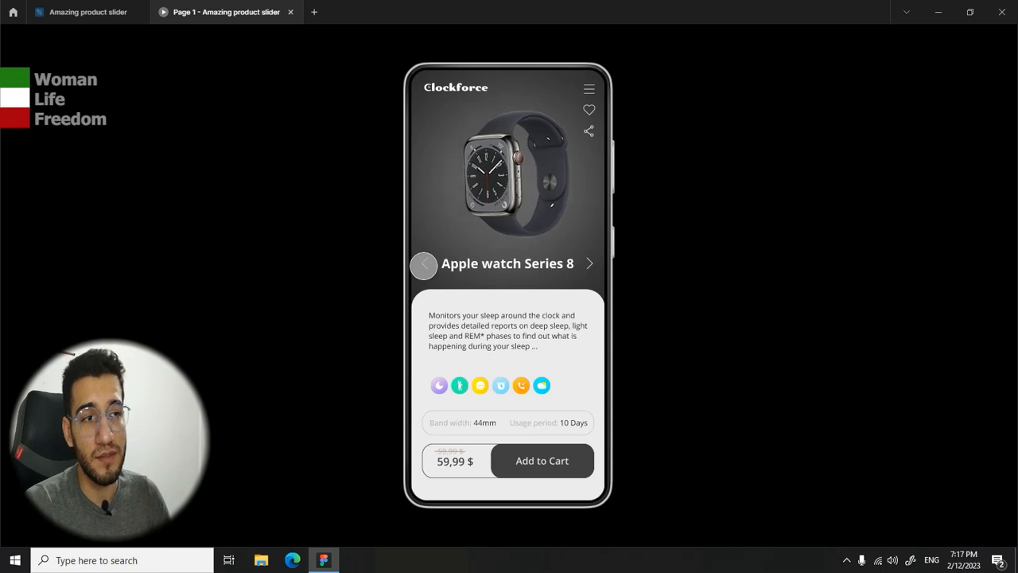